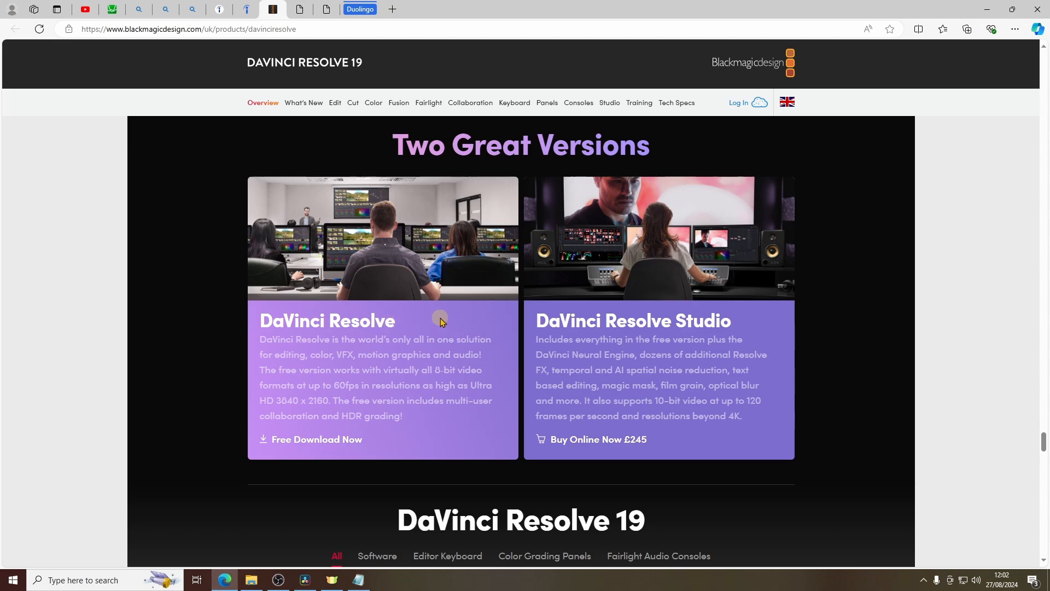
pyautogui.scroll(1, 441, 319)
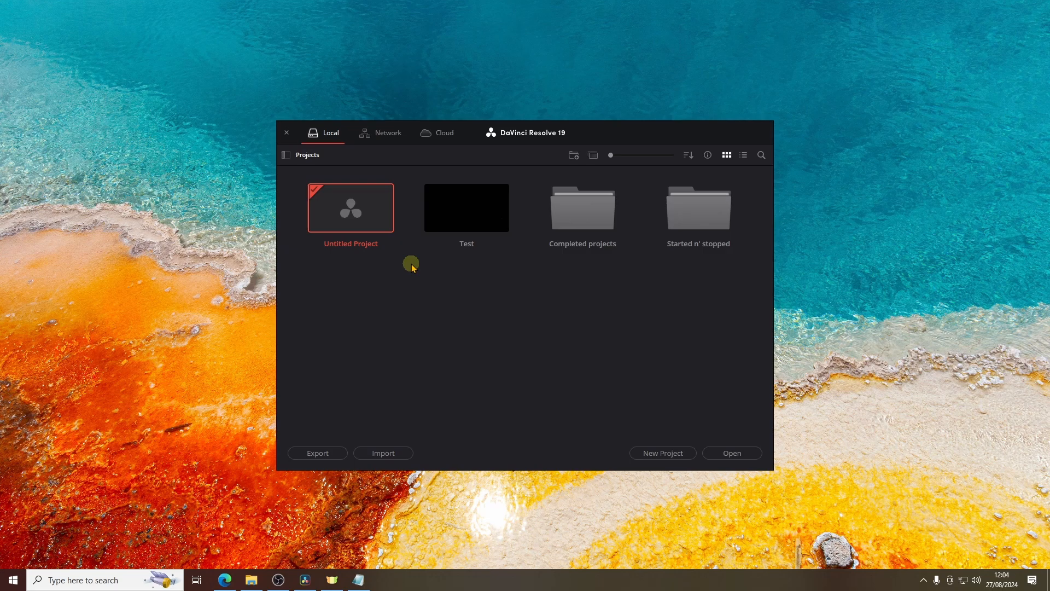
pyautogui.rightClick(483, 364)
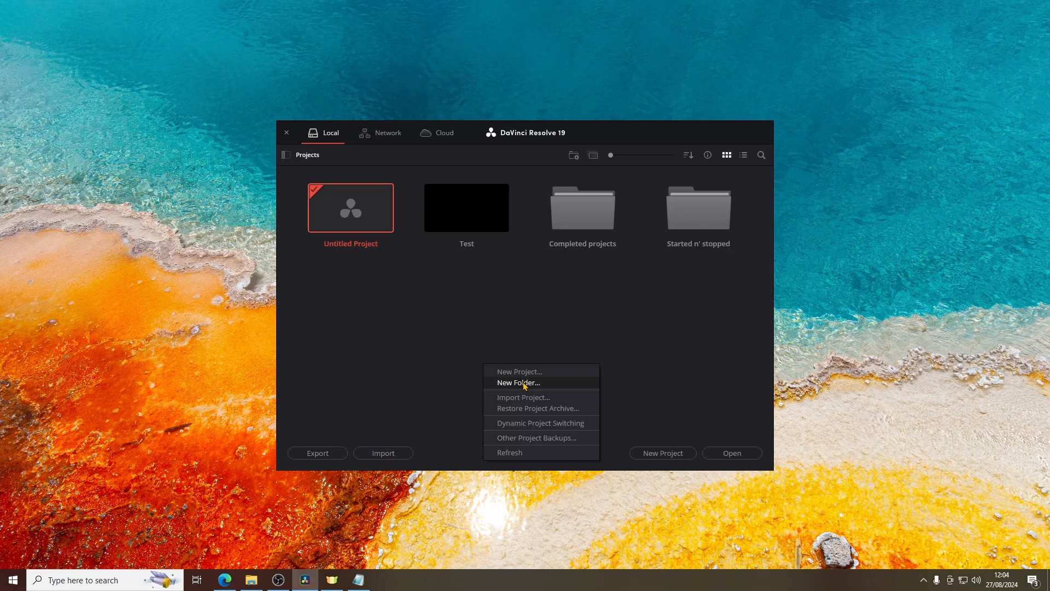
pyautogui.click(532, 306)
pyautogui.moveTo(435, 215); pyautogui.dragTo(462, 219)
pyautogui.click(570, 215)
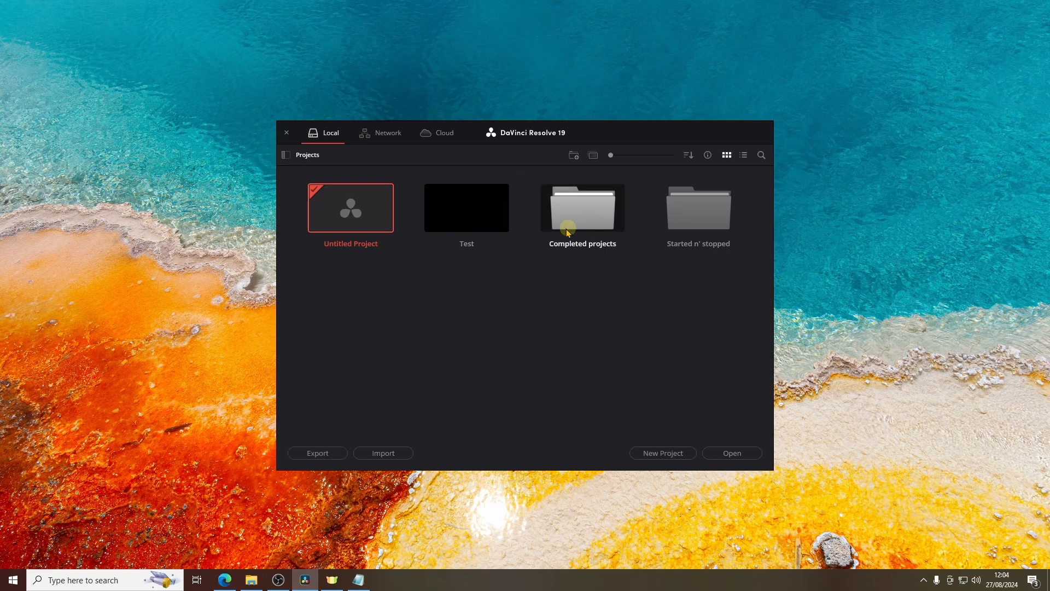
pyautogui.doubleClick(563, 222)
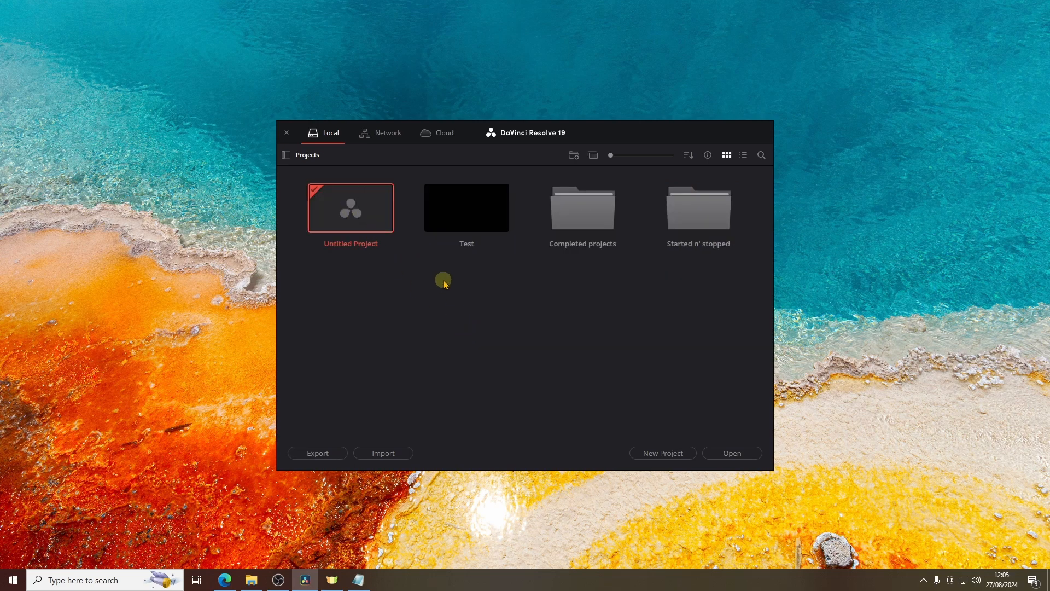
# Create a new local project named "YT test" and switch to the Edit page
pyautogui.click(665, 455)
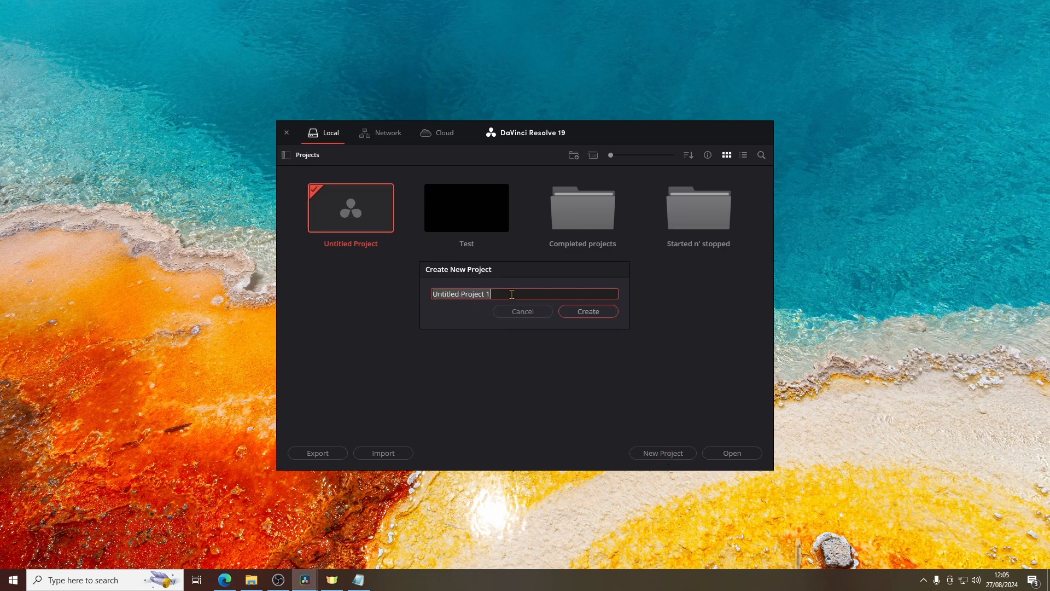
pyautogui.press('BackSpace')
pyautogui.write('YT test')
pyautogui.click(597, 311)
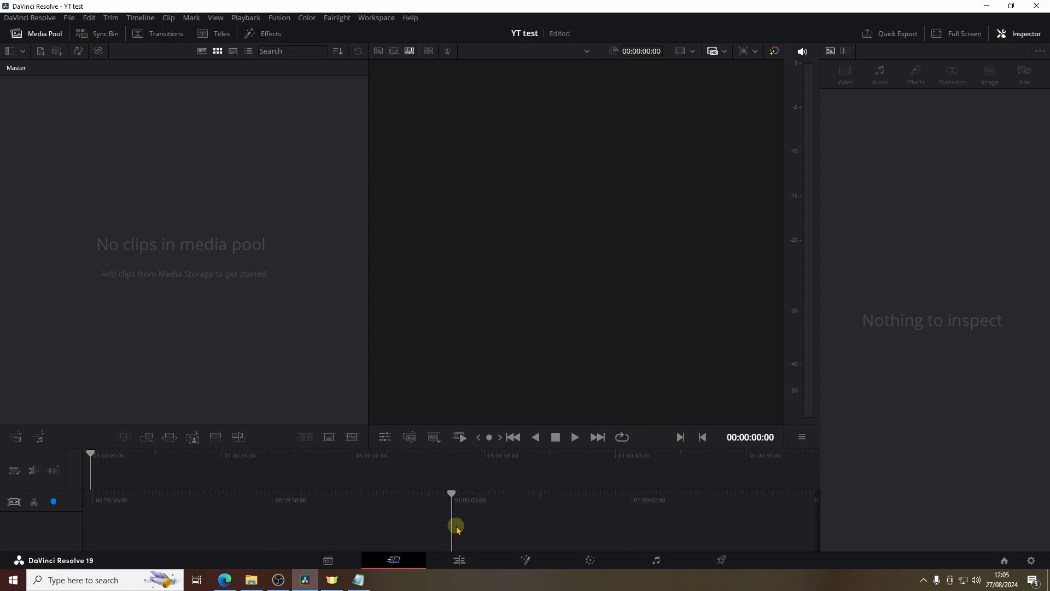
pyautogui.click(459, 563)
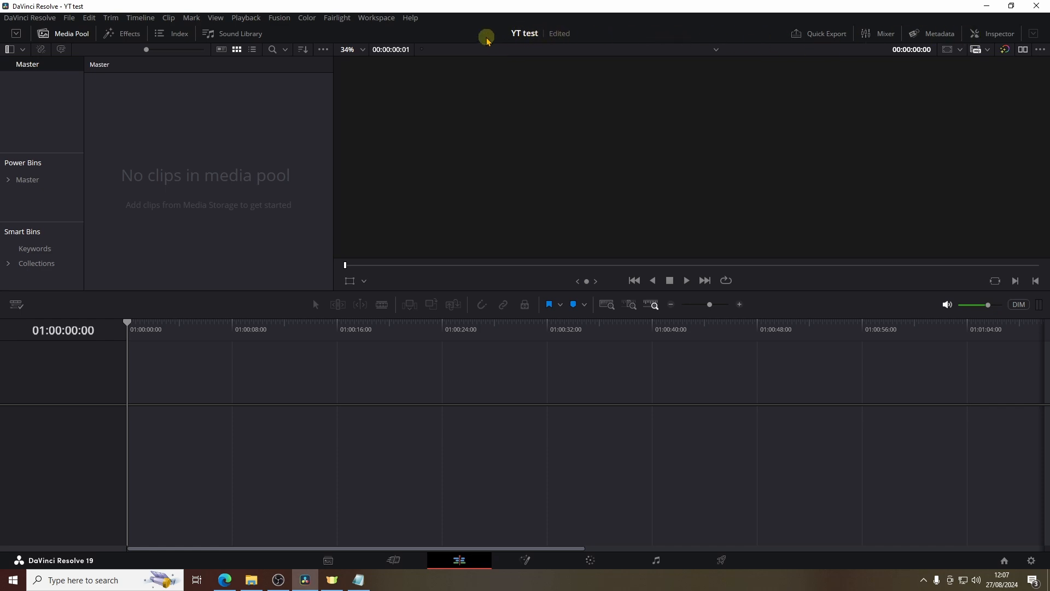
# Hide the media pool and set the viewer's proxy handling to Prefer Proxies
pyautogui.click(71, 36)
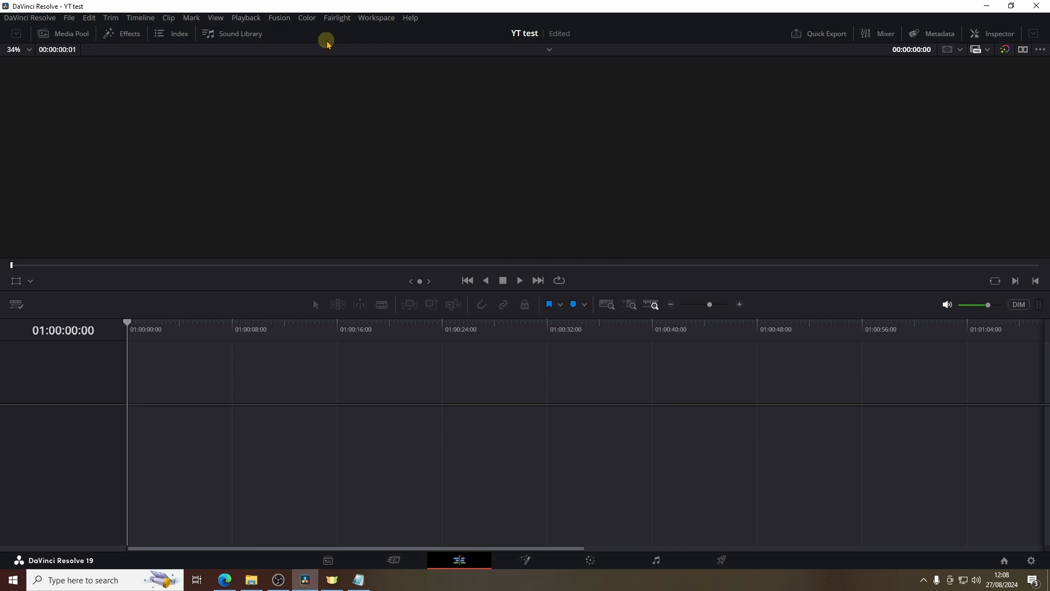
pyautogui.click(987, 50)
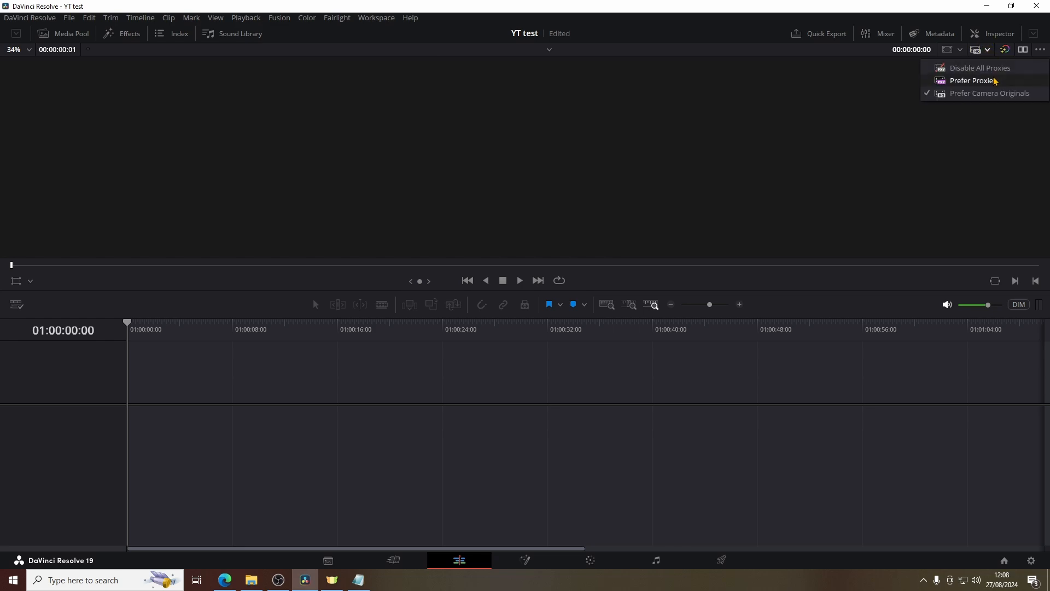
pyautogui.click(973, 81)
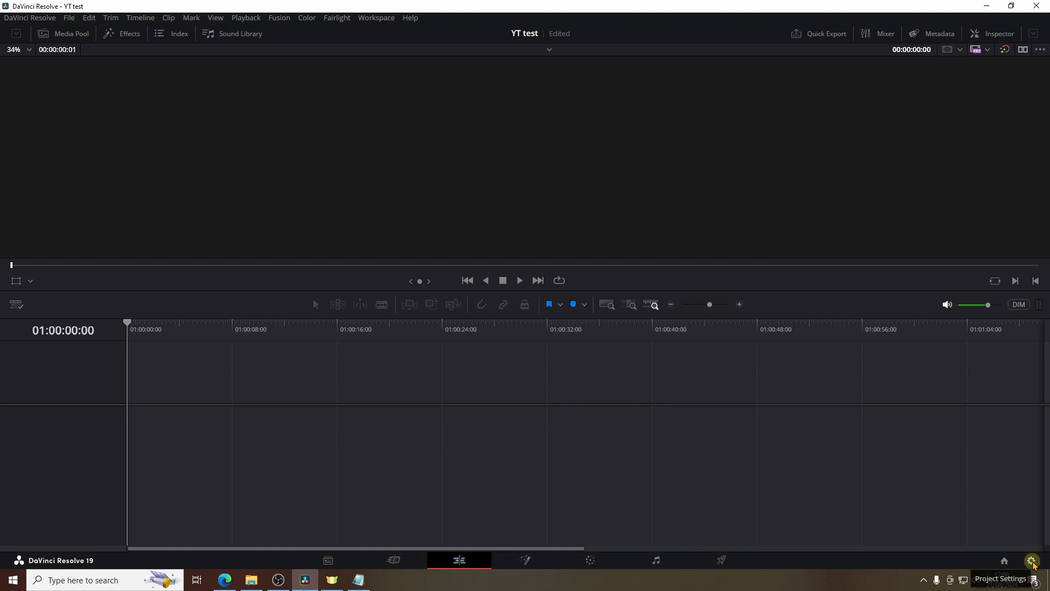
pyautogui.click(1004, 561)
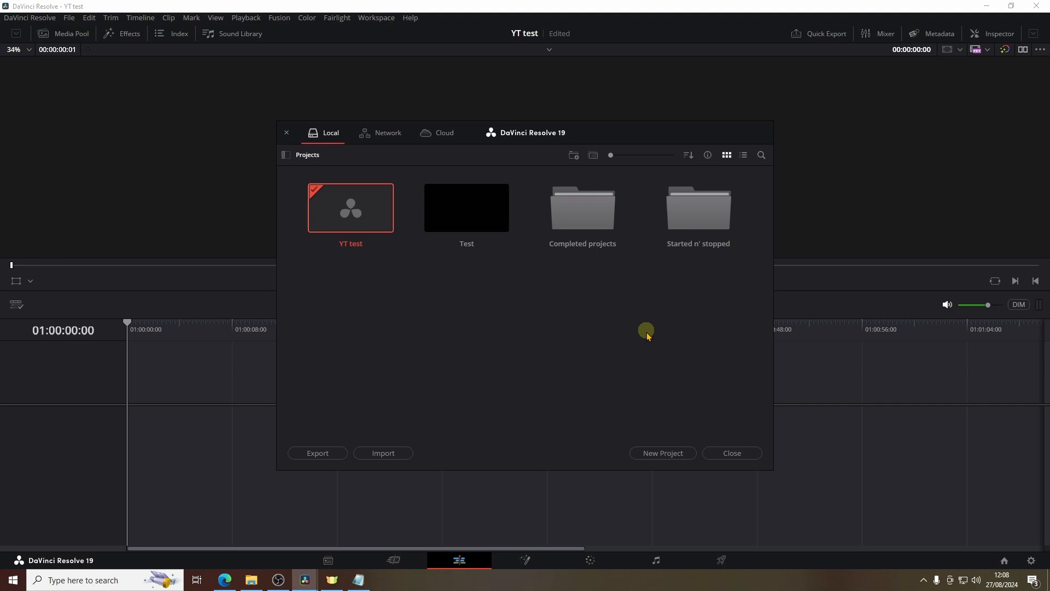
pyautogui.click(733, 454)
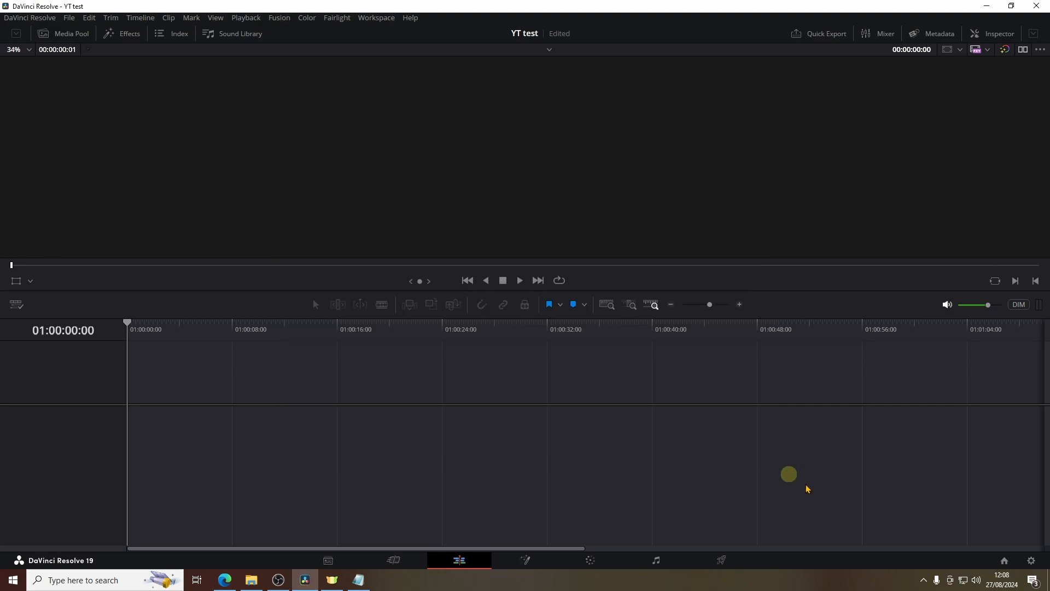
# Open the project settings and examine the timeline resolution, vertical resolution and timeline frame rate options
pyautogui.click(1031, 560)
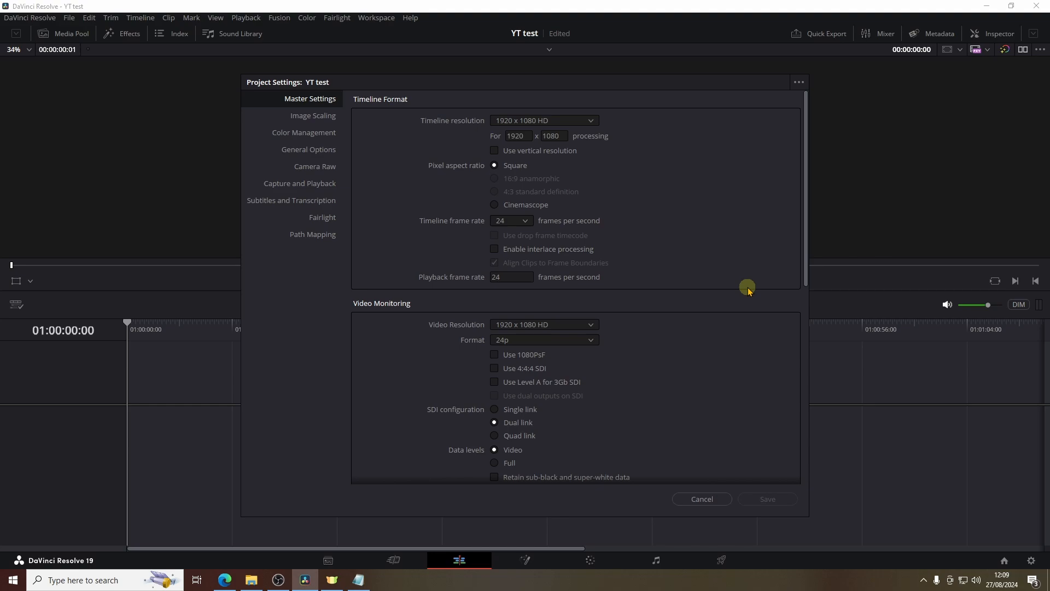
pyautogui.click(569, 126)
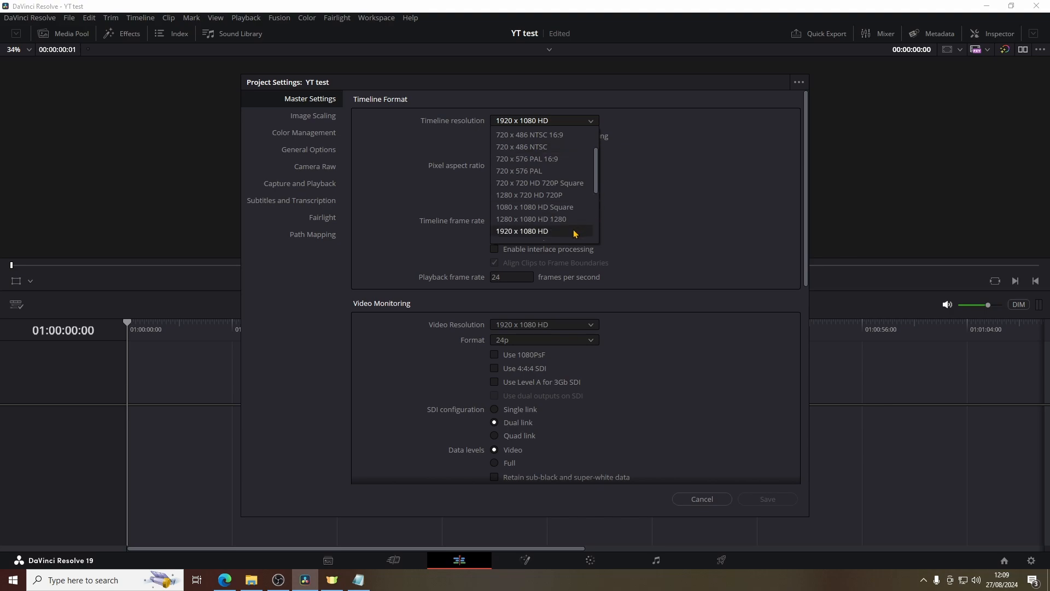
pyautogui.click(669, 139)
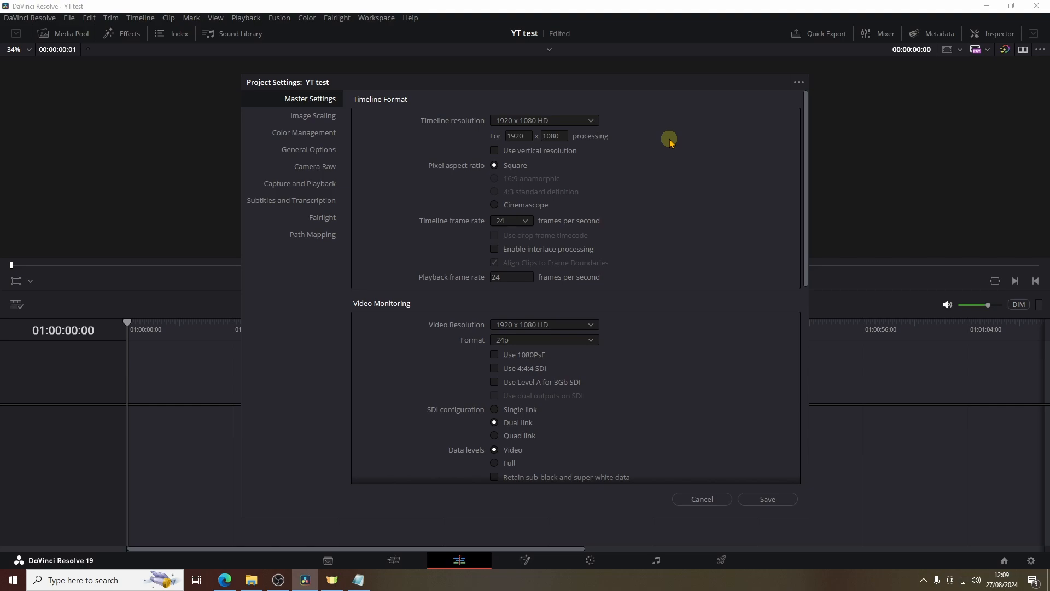
pyautogui.click(494, 150)
pyautogui.click(494, 150)
pyautogui.click(580, 122)
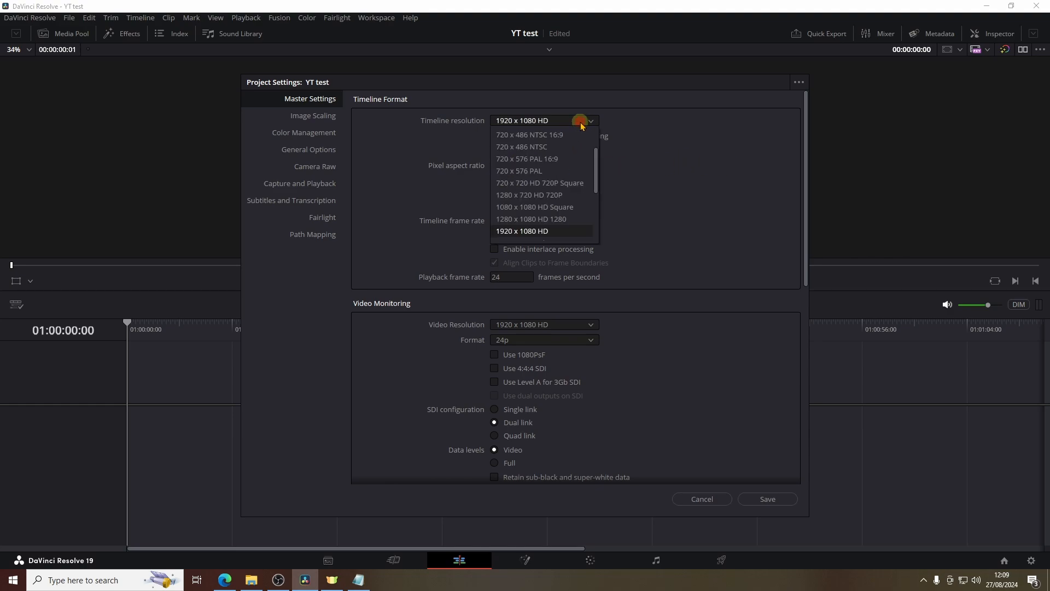
pyautogui.scroll(-4, 561, 210)
pyautogui.scroll(3, 555, 211)
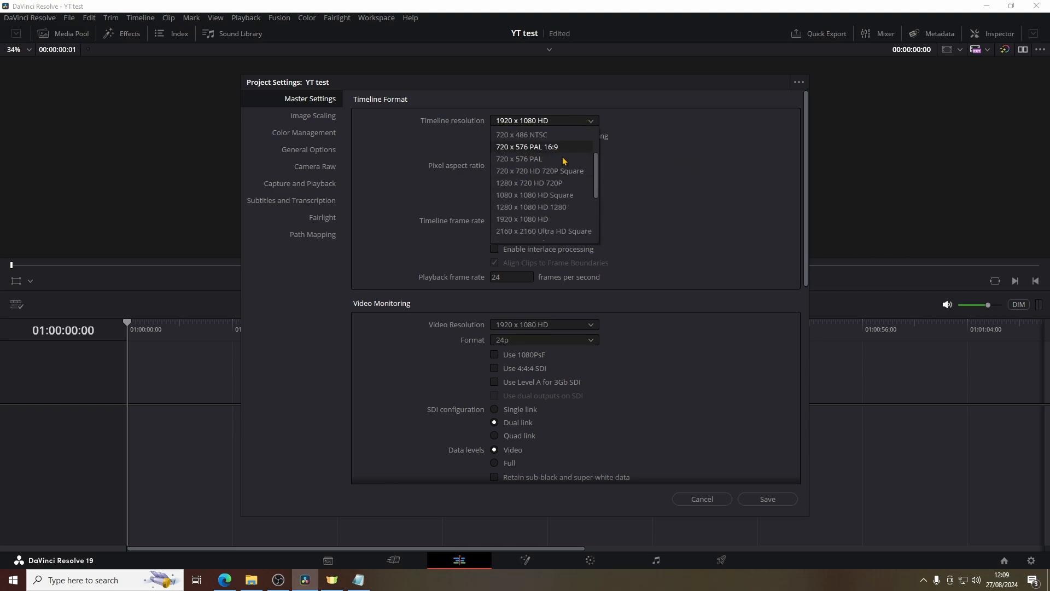
pyautogui.scroll(4, 571, 178)
pyautogui.click(650, 169)
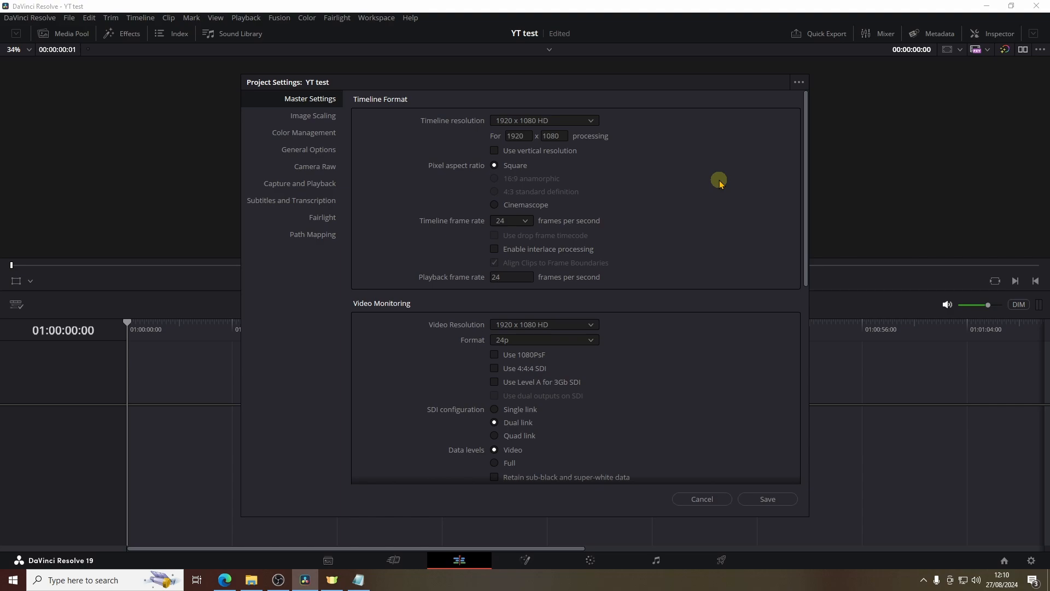
pyautogui.click(532, 221)
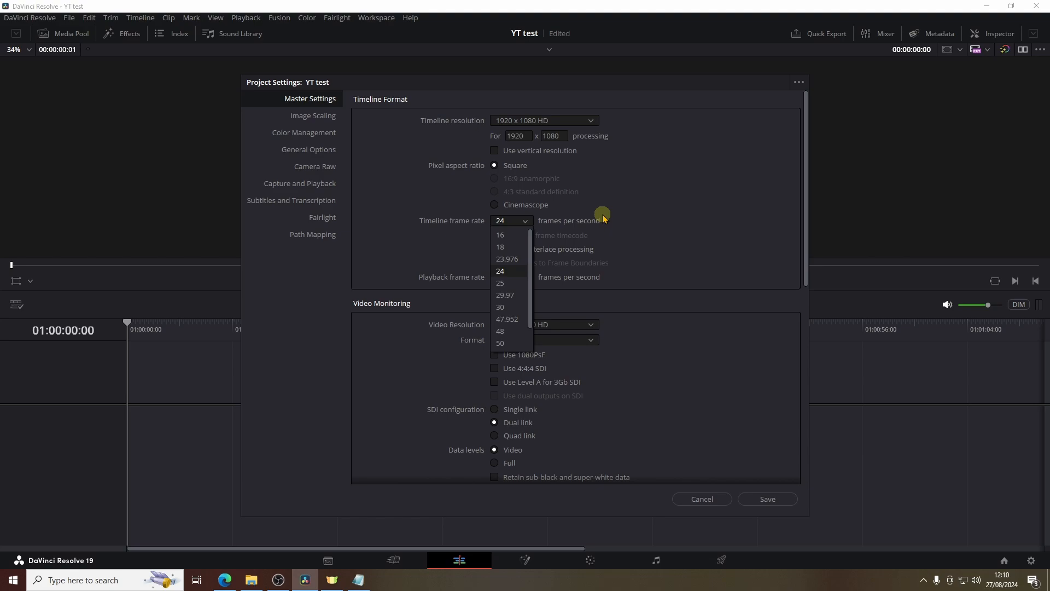
pyautogui.scroll(-1, 508, 334)
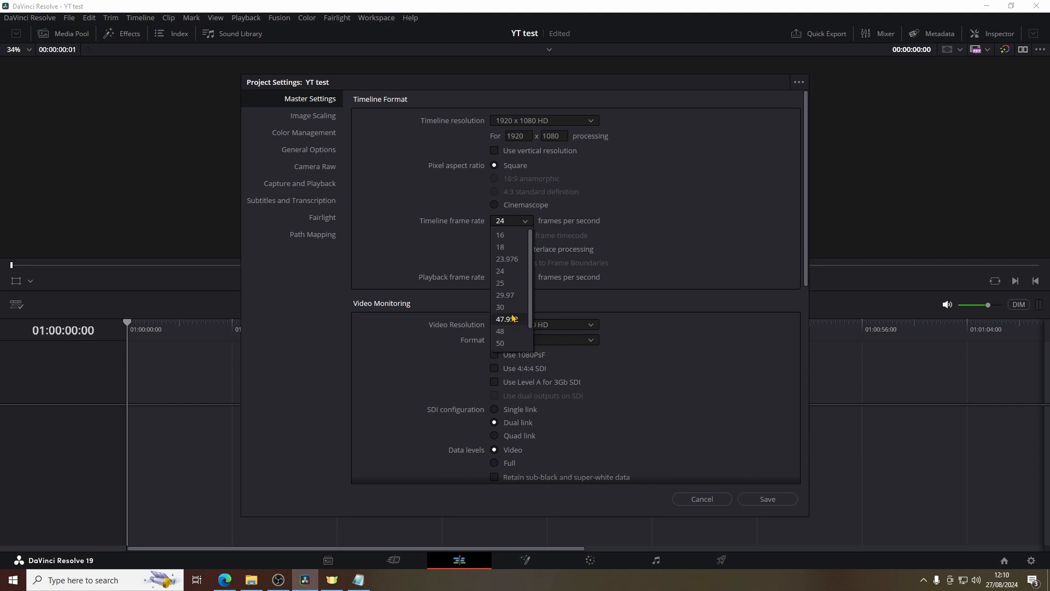
pyautogui.click(636, 211)
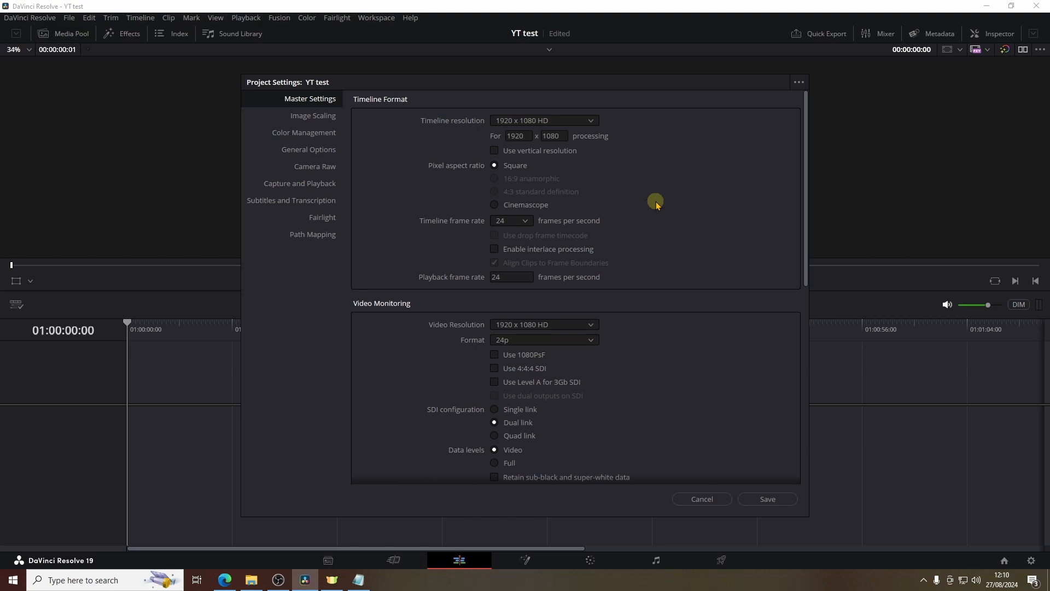
# Set the proxy media resolution to Half and the proxy media format to H.264 in the master settings
pyautogui.scroll(-3, 719, 218)
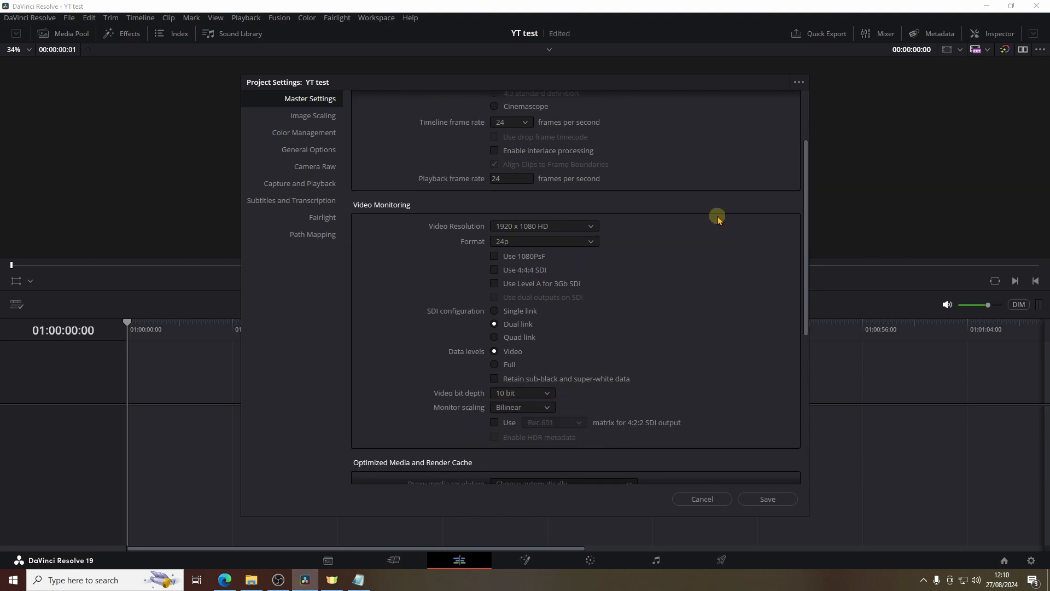
pyautogui.scroll(-3, 716, 217)
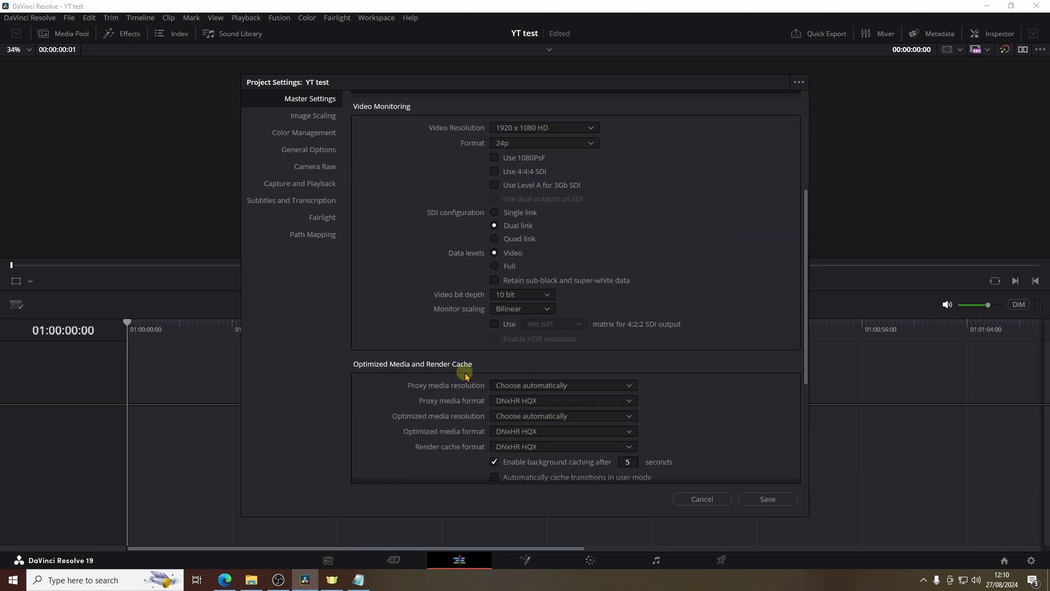
pyautogui.click(515, 385)
pyautogui.click(530, 412)
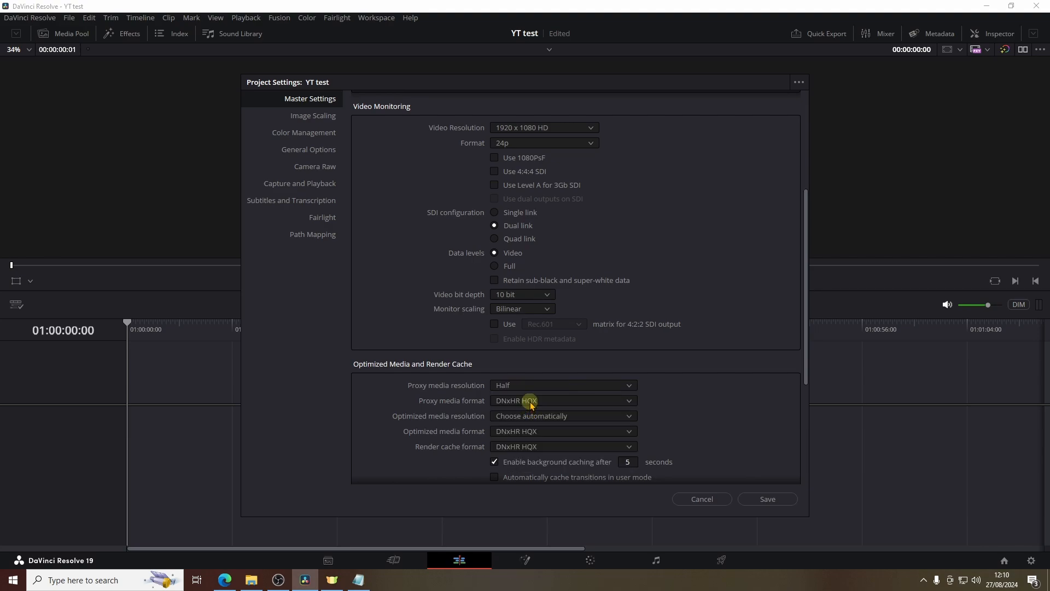
pyautogui.click(527, 401)
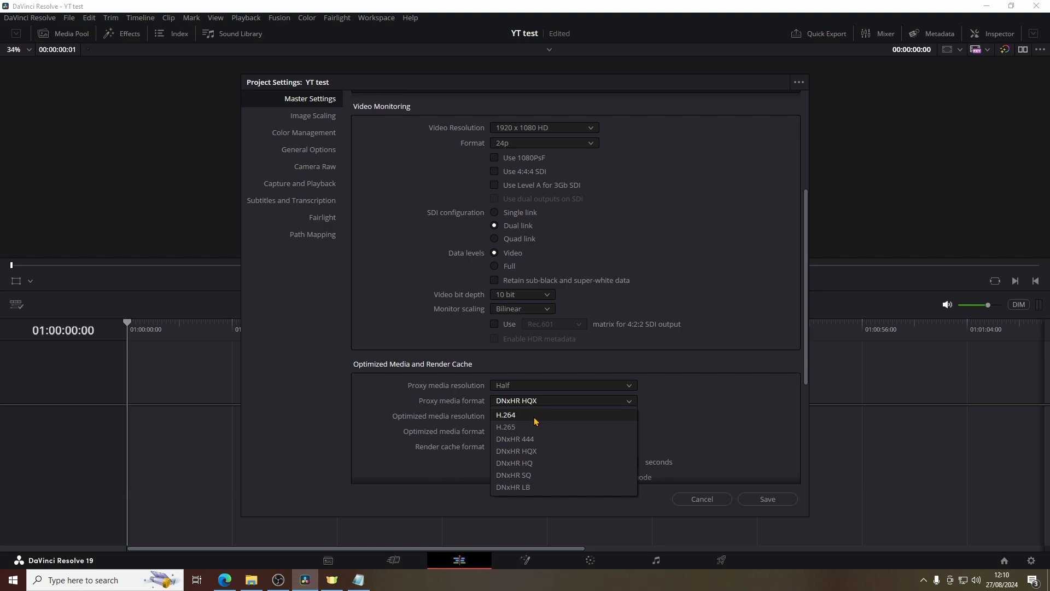
pyautogui.click(536, 419)
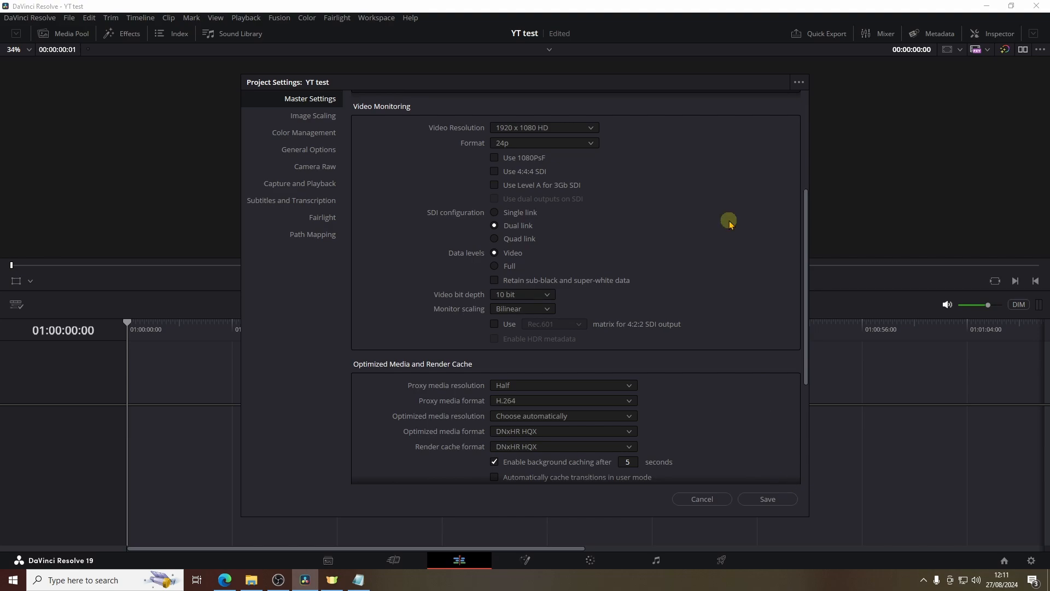
# Save the current project settings as a preset named "YT test"
pyautogui.click(800, 83)
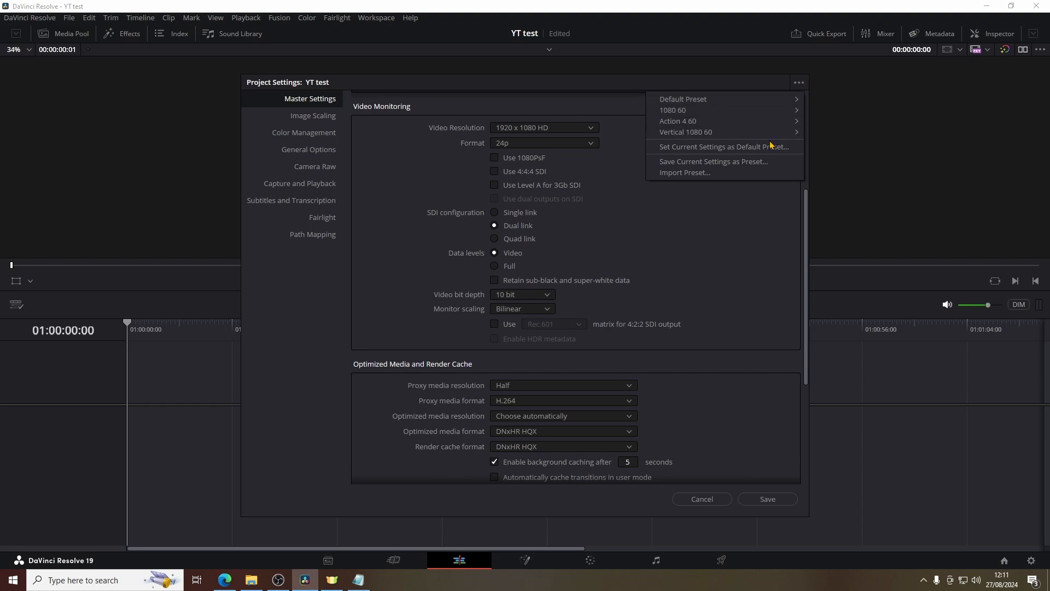
pyautogui.click(764, 163)
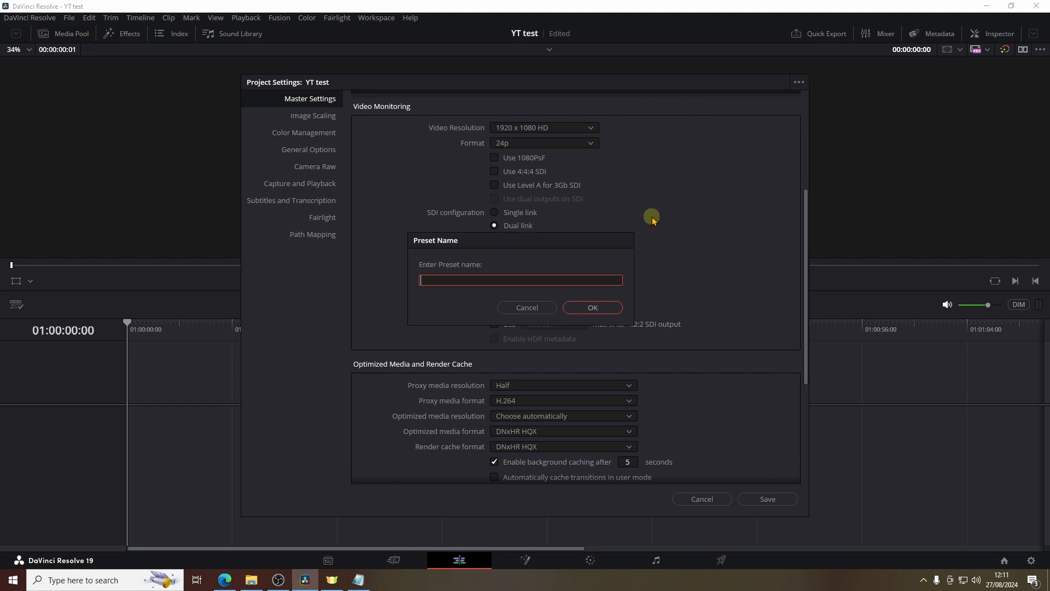
pyautogui.write('YT test')
pyautogui.click(610, 306)
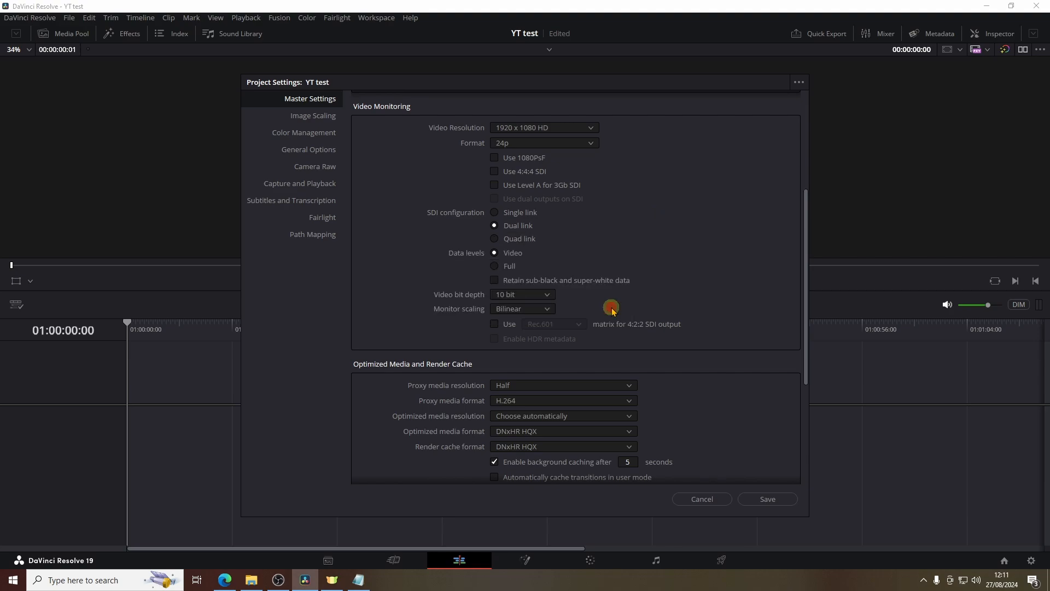
# Update the "YT test" preset with the current project settings
pyautogui.click(798, 82)
pyautogui.moveTo(767, 112)
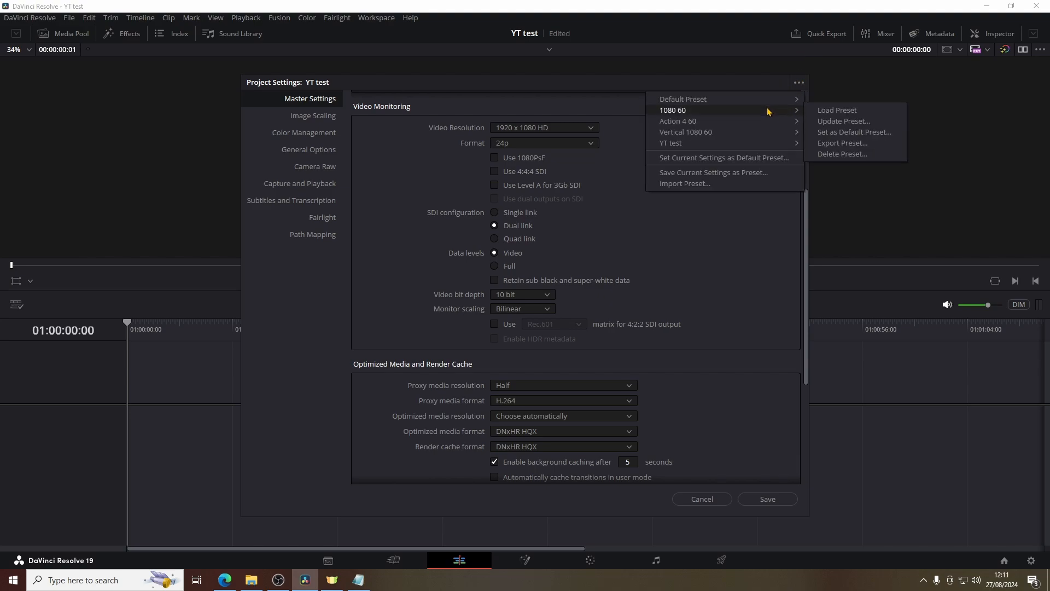
pyautogui.moveTo(762, 143)
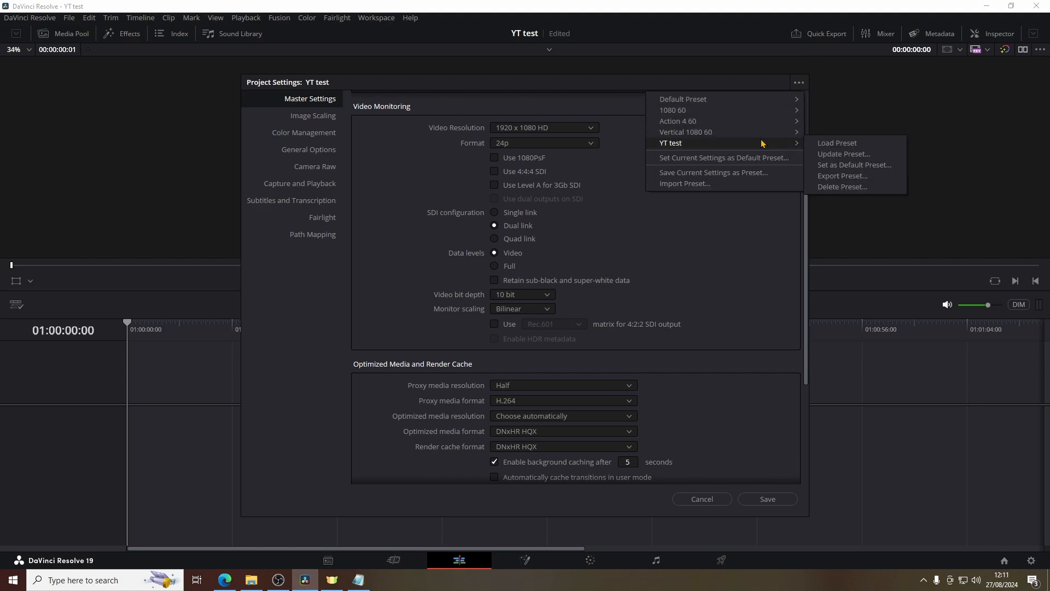
pyautogui.click(845, 154)
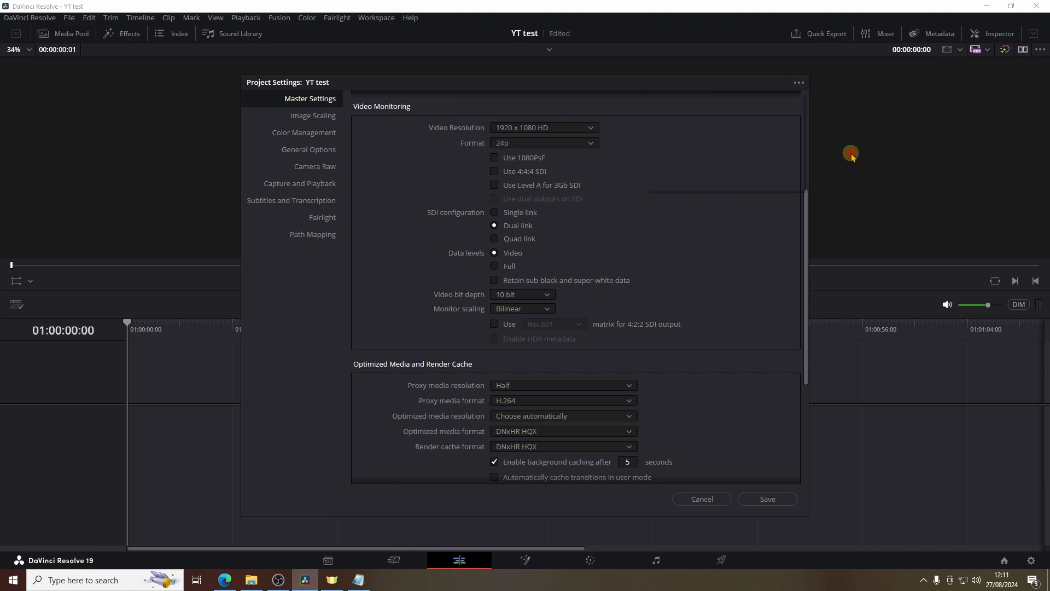
pyautogui.click(620, 333)
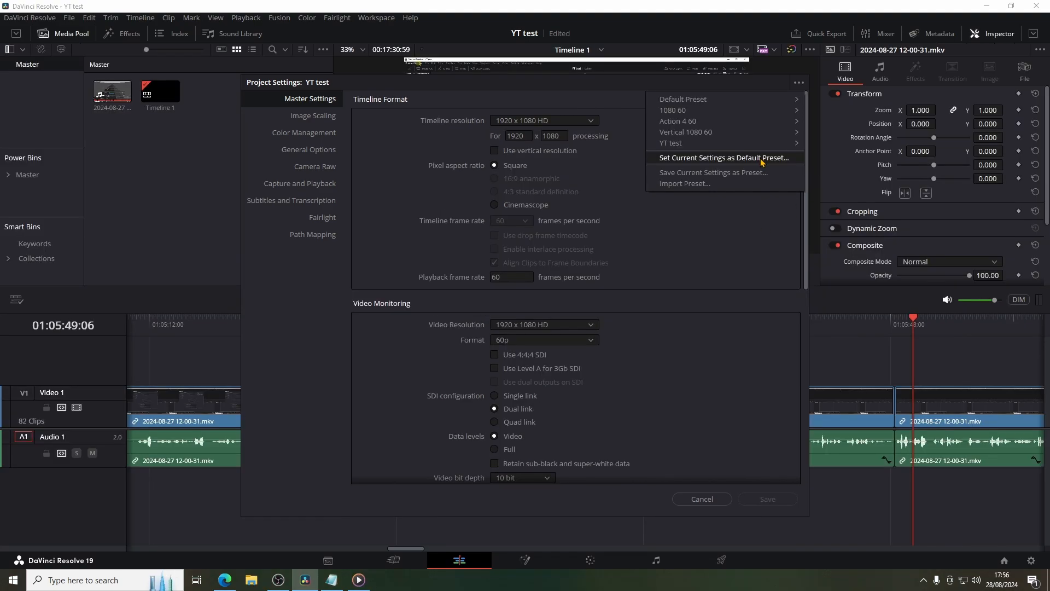
# Set the current project settings as the default preset, replacing its existing settings
pyautogui.click(761, 159)
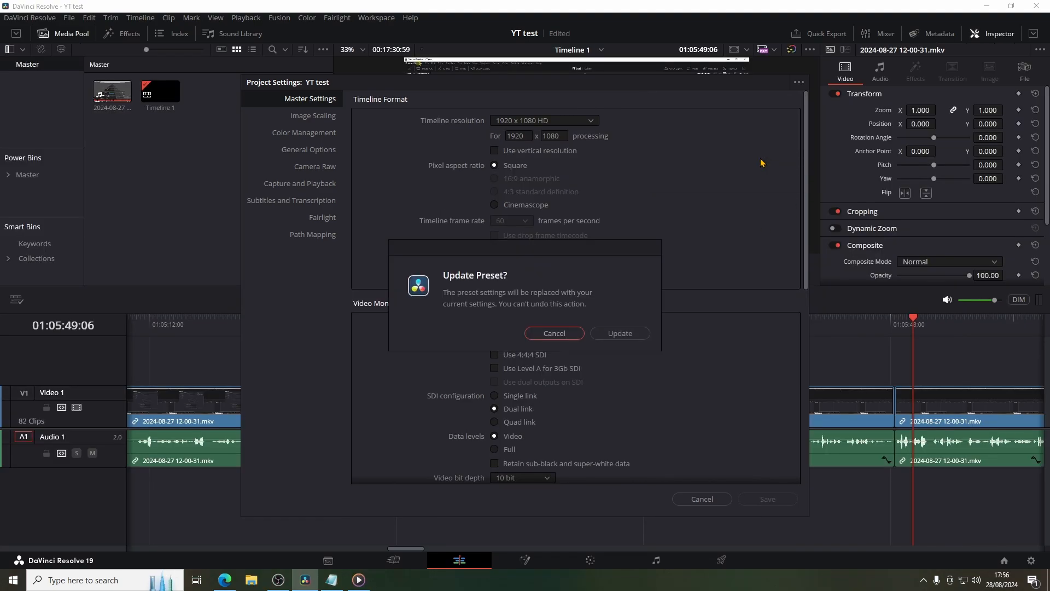
pyautogui.click(622, 333)
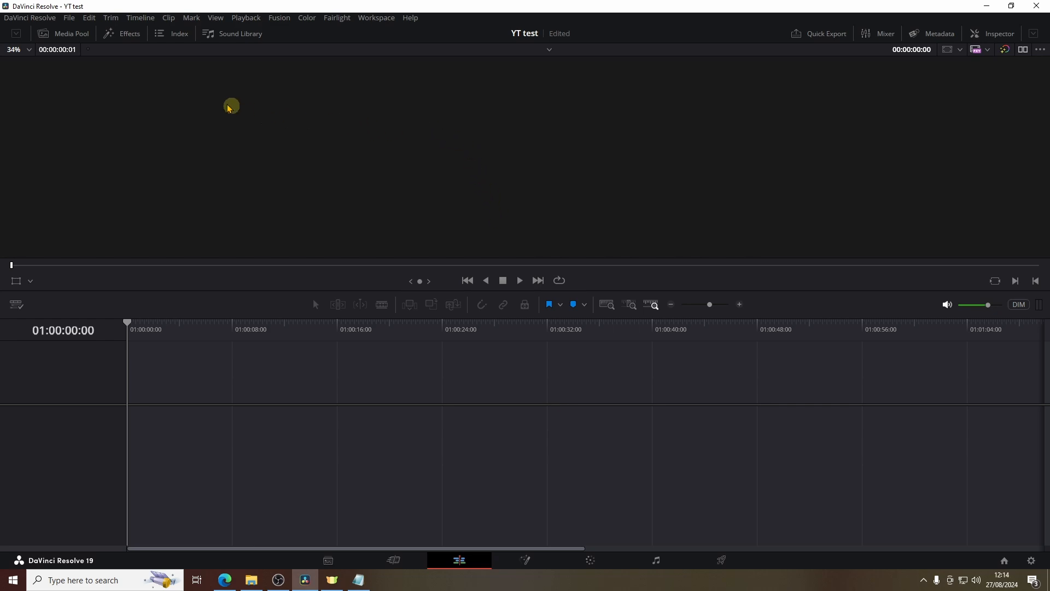
pyautogui.click(73, 35)
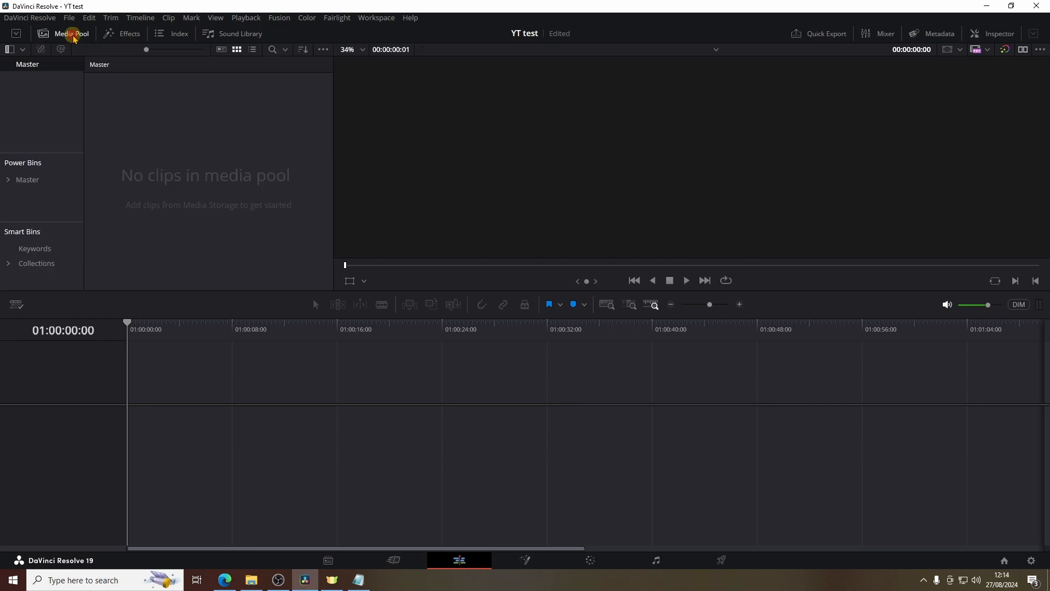
pyautogui.rightClick(219, 152)
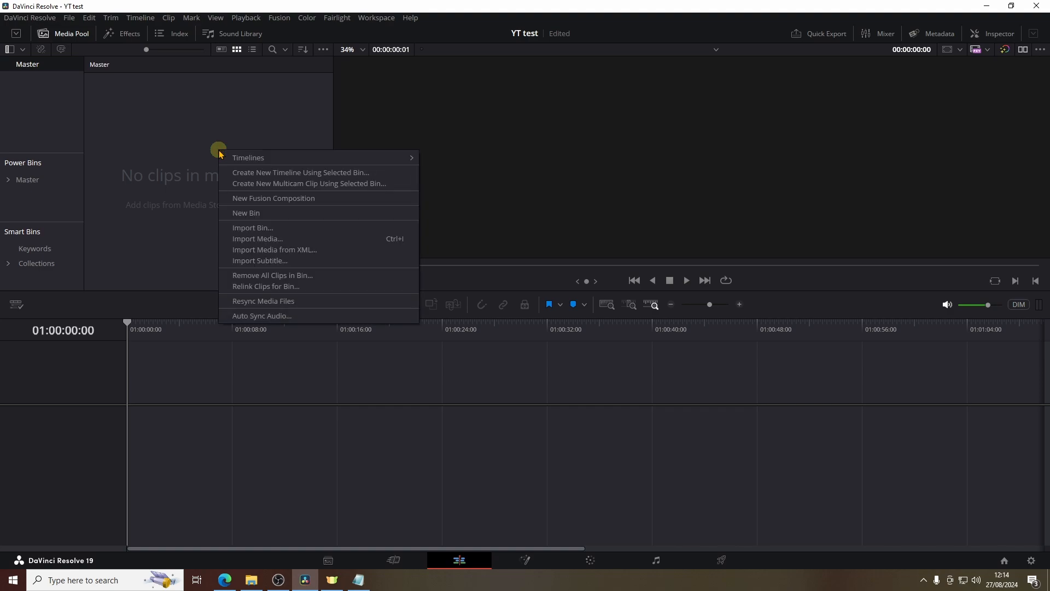
pyautogui.click(297, 241)
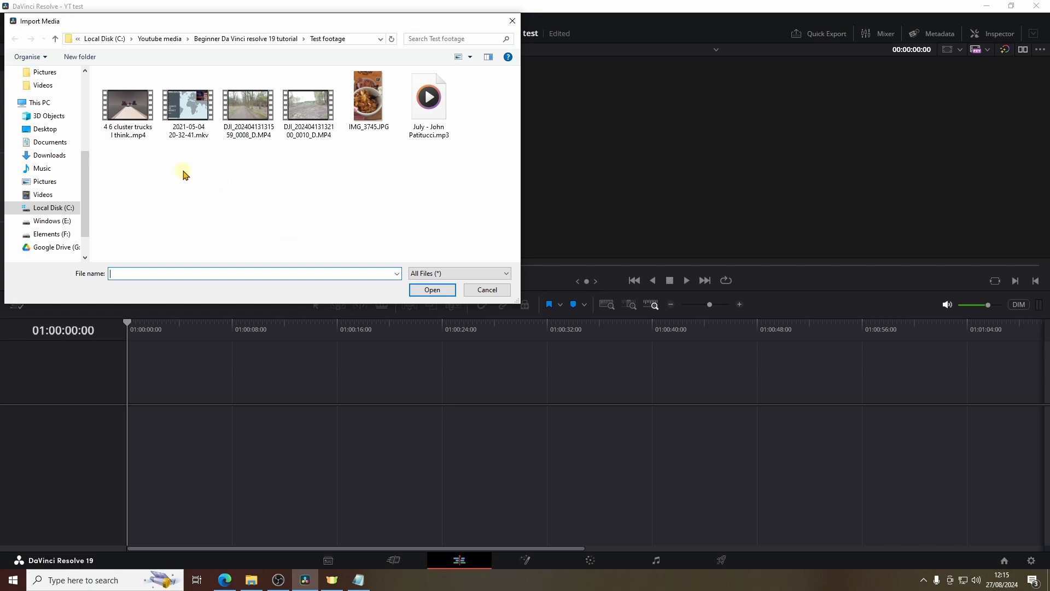
pyautogui.moveTo(183, 168); pyautogui.dragTo(141, 133)
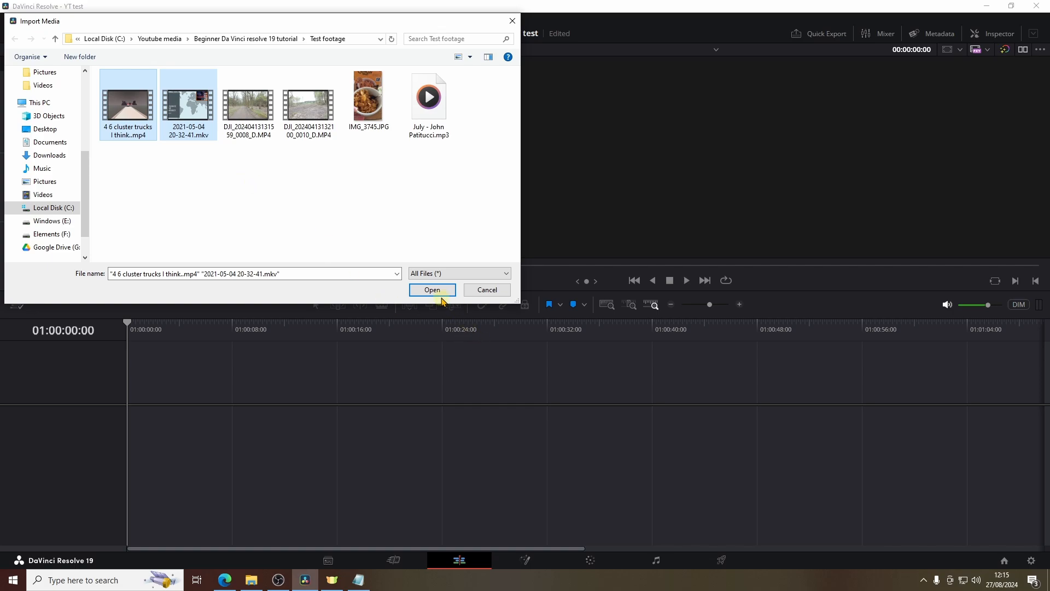
pyautogui.click(434, 292)
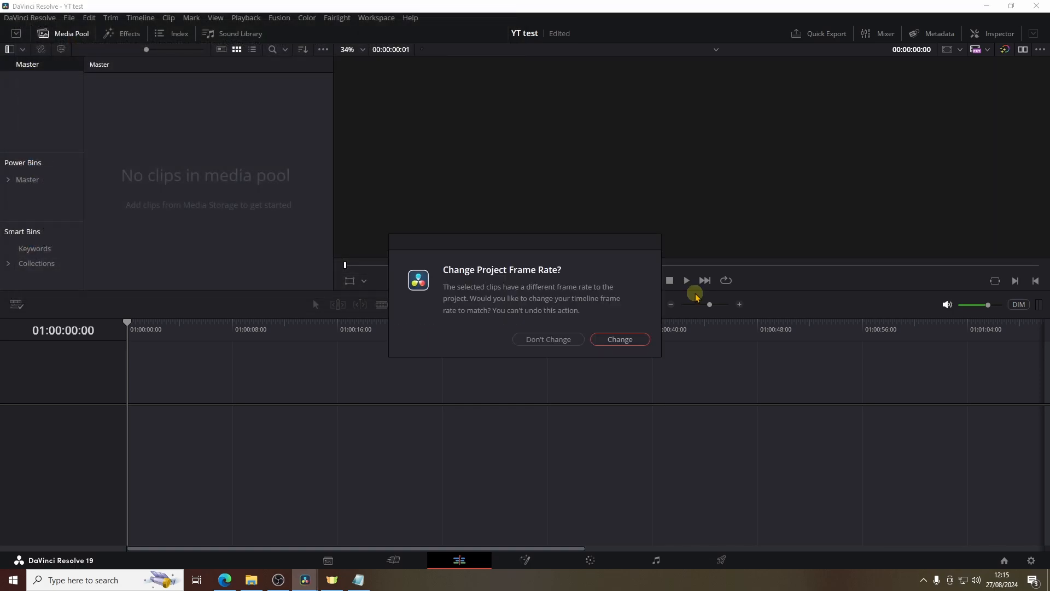
pyautogui.click(629, 343)
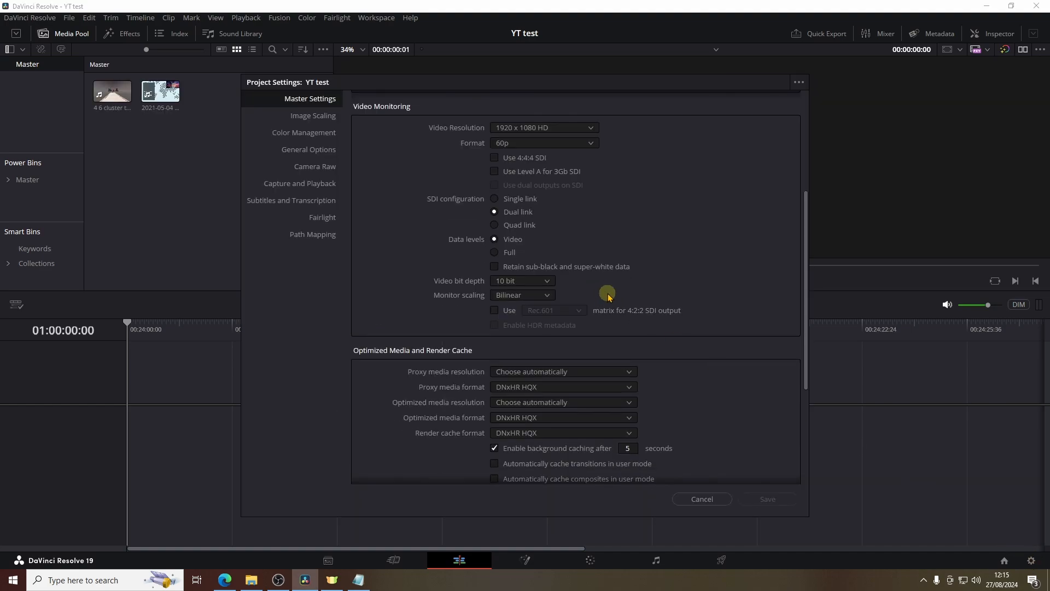
# Review the timeline format in the master settings and update the "YT test" preset with the current project settings
pyautogui.scroll(3, 537, 148)
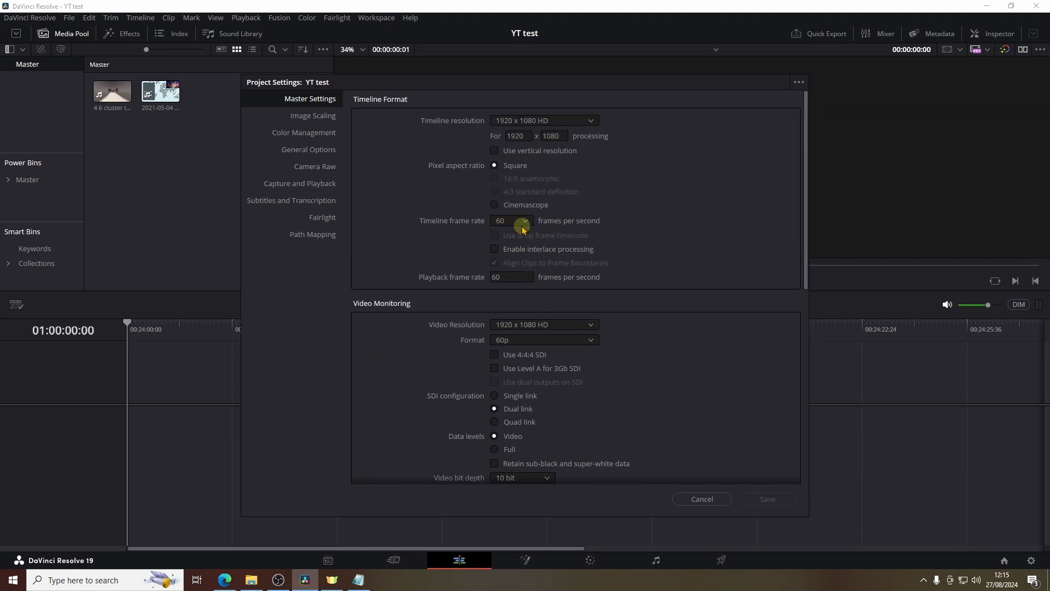
pyautogui.click(798, 83)
pyautogui.moveTo(774, 125)
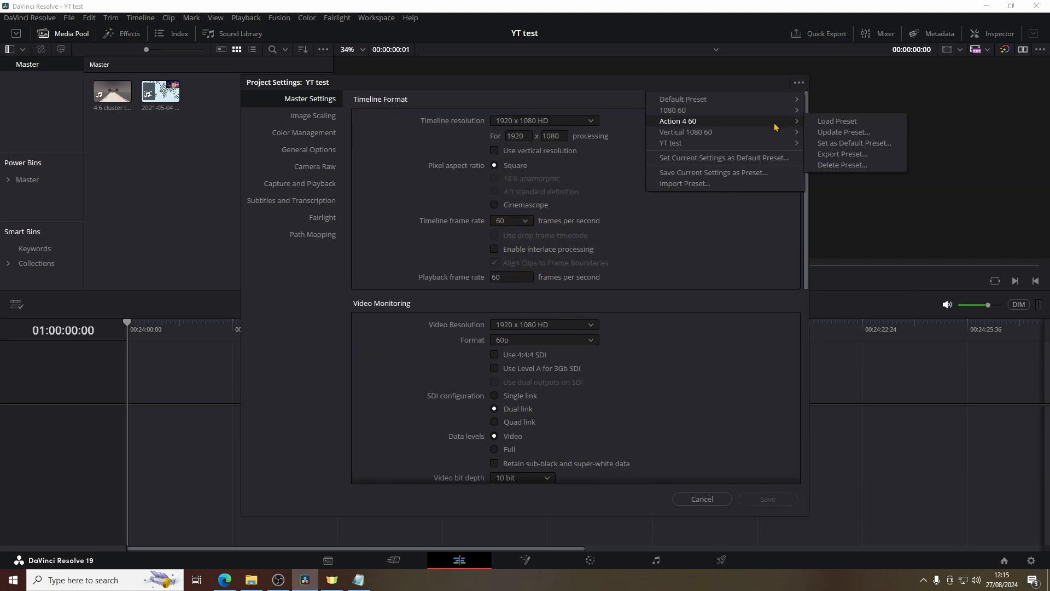
pyautogui.moveTo(773, 143)
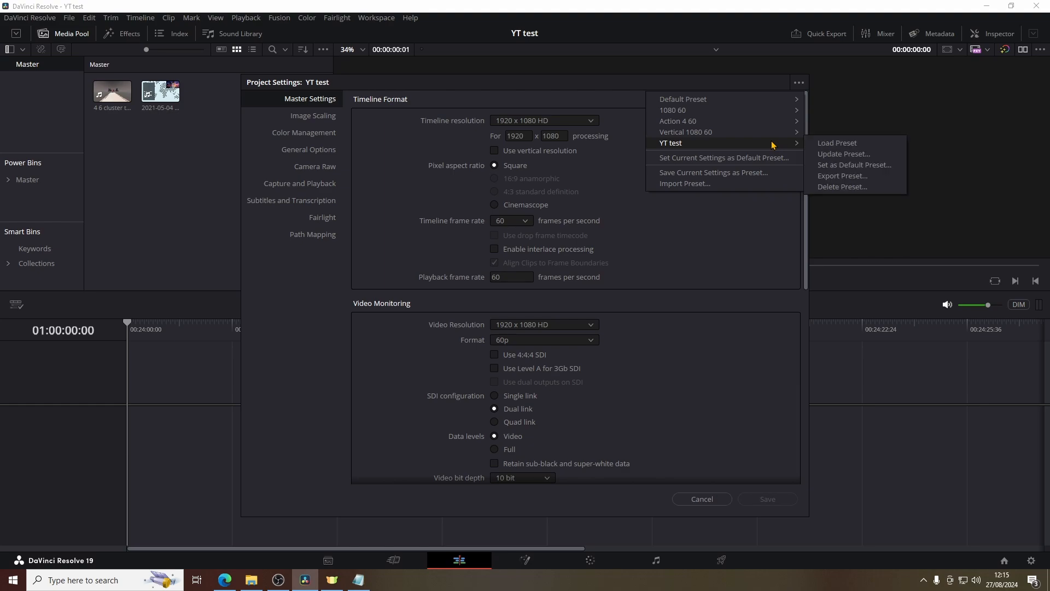
pyautogui.click(844, 153)
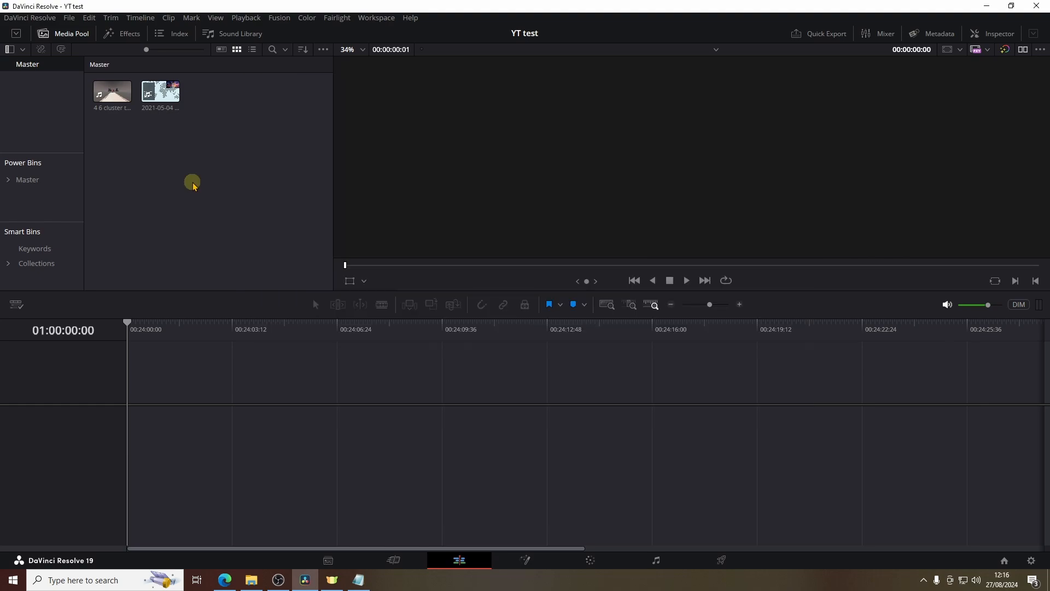
pyautogui.moveTo(160, 92); pyautogui.dragTo(135, 433)
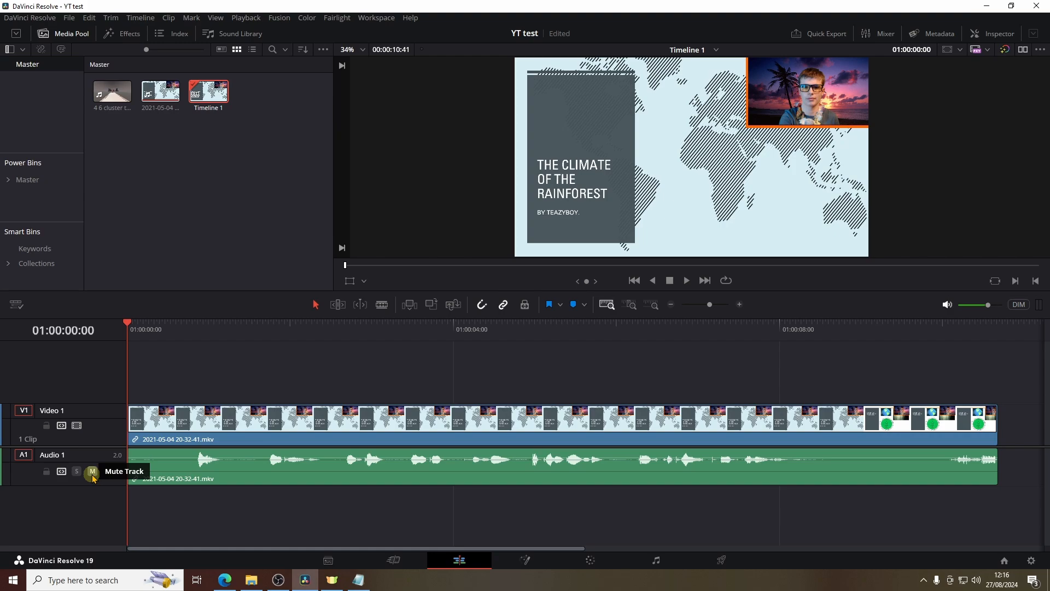
pyautogui.click(92, 472)
# Play and pause the timeline, fast-forward through the clip, and start shuttling backward
pyautogui.press('space')
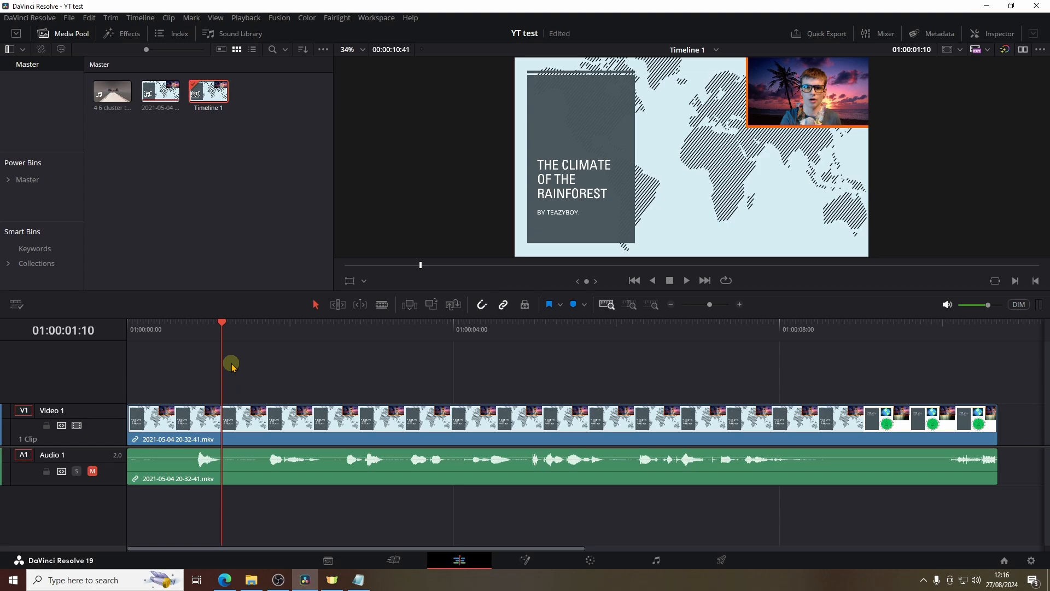
pyautogui.press('space')
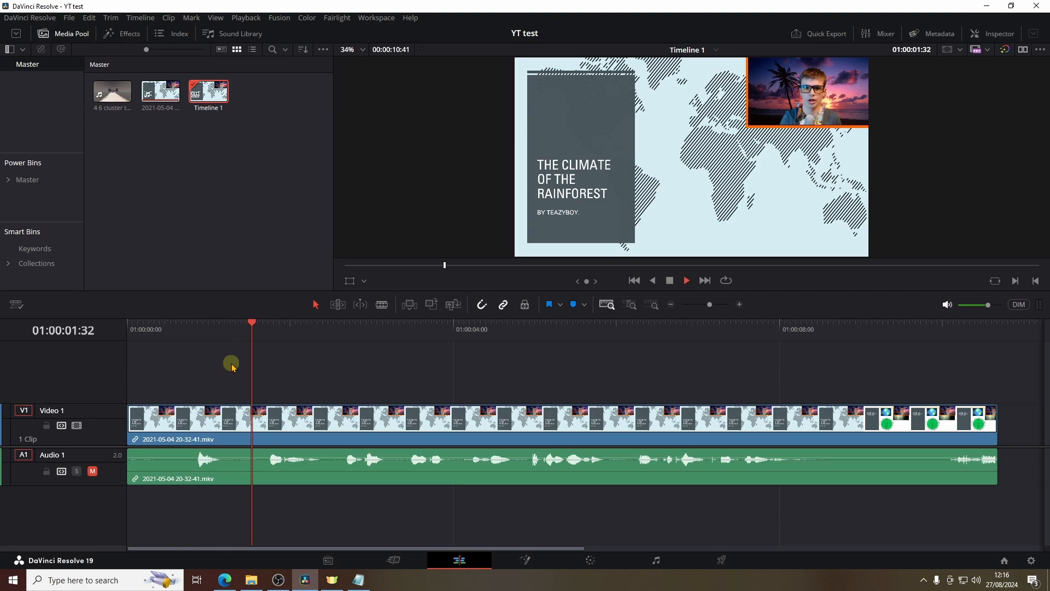
pyautogui.press('l')
pyautogui.press('l')
pyautogui.press('space')
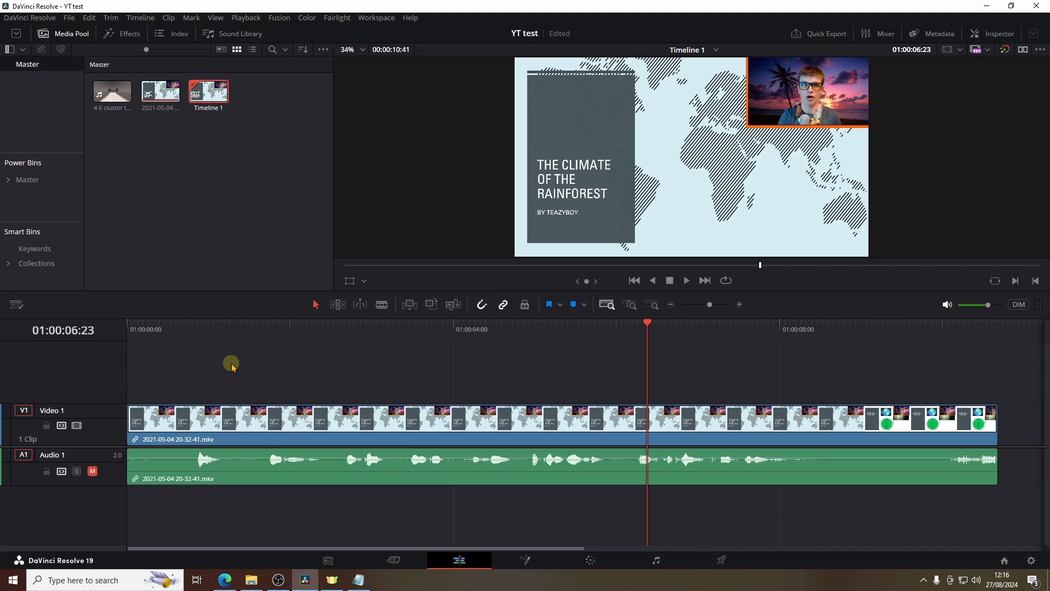
pyautogui.press('j')
pyautogui.press('j')
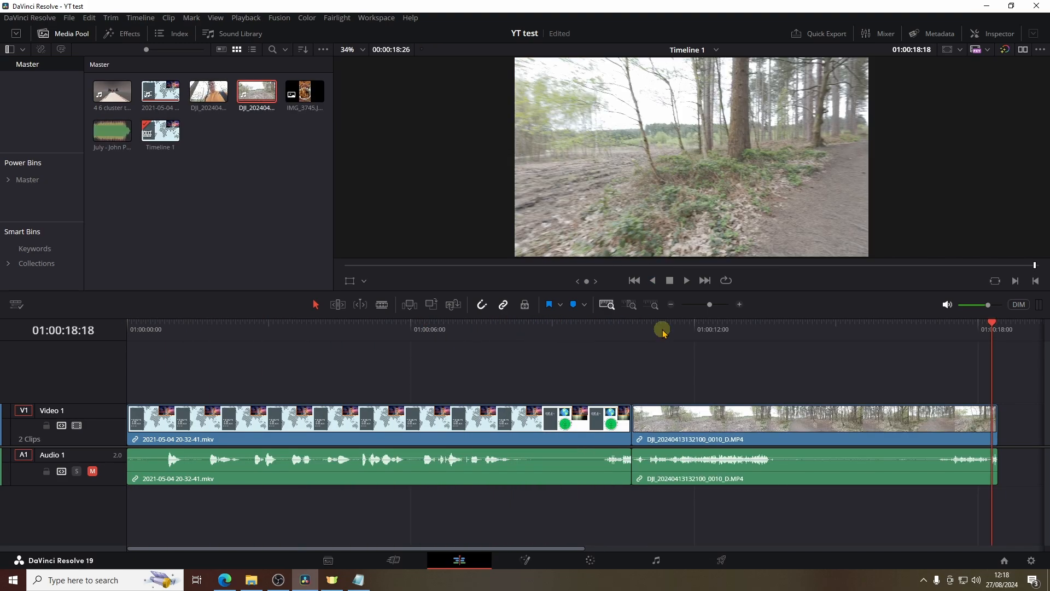
# Shuttle backward from the end of the timeline into the first clip, and play fast forward into the DJI clip
pyautogui.press('j')
pyautogui.press('j')
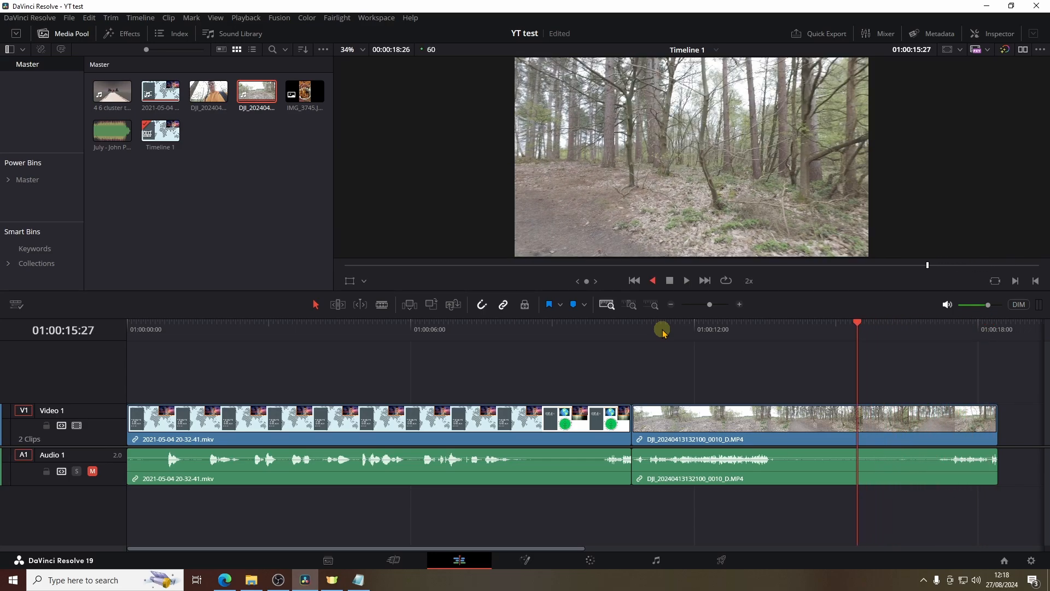
pyautogui.press('j')
pyautogui.press('k')
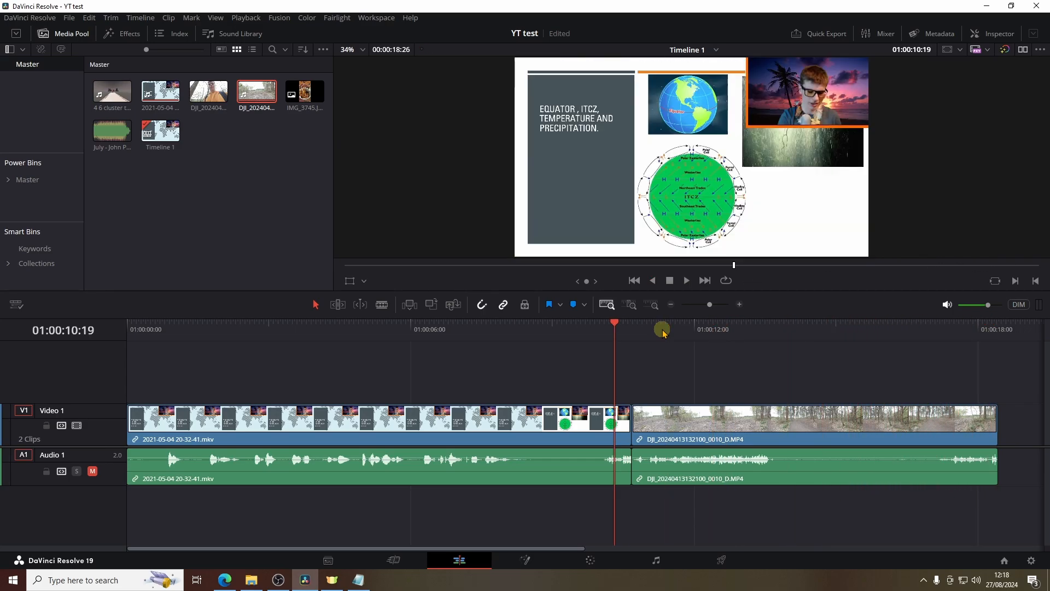
pyautogui.press('l')
pyautogui.press('l')
pyautogui.press('k')
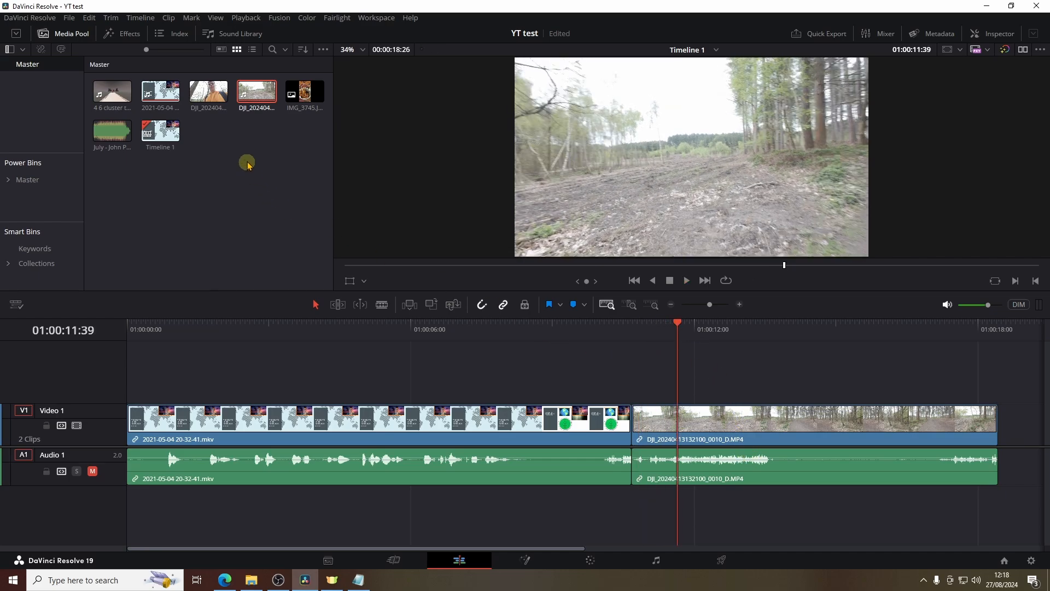
pyautogui.doubleClick(253, 101)
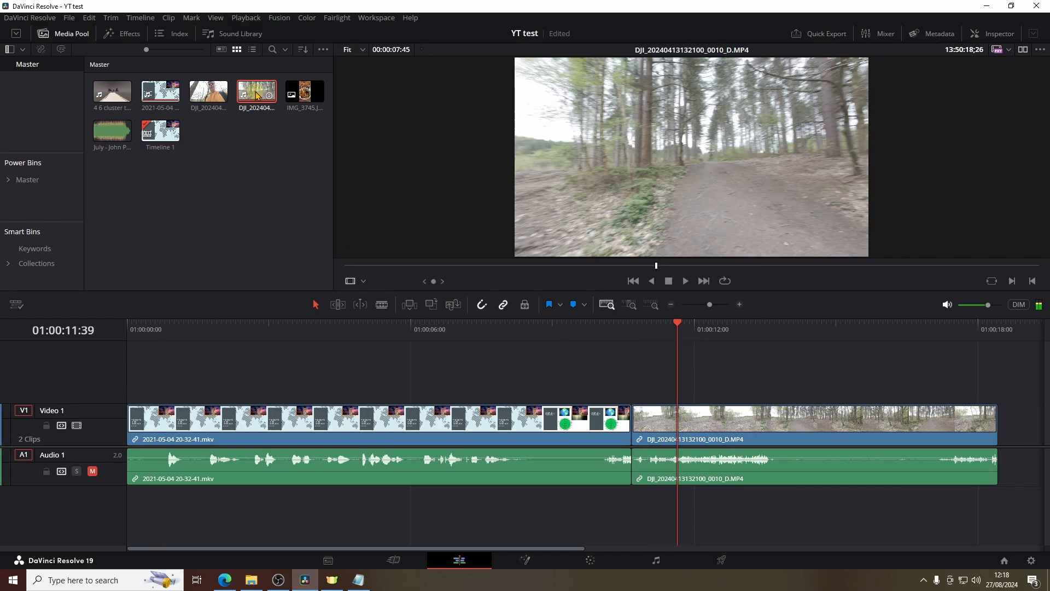
pyautogui.rightClick(256, 97)
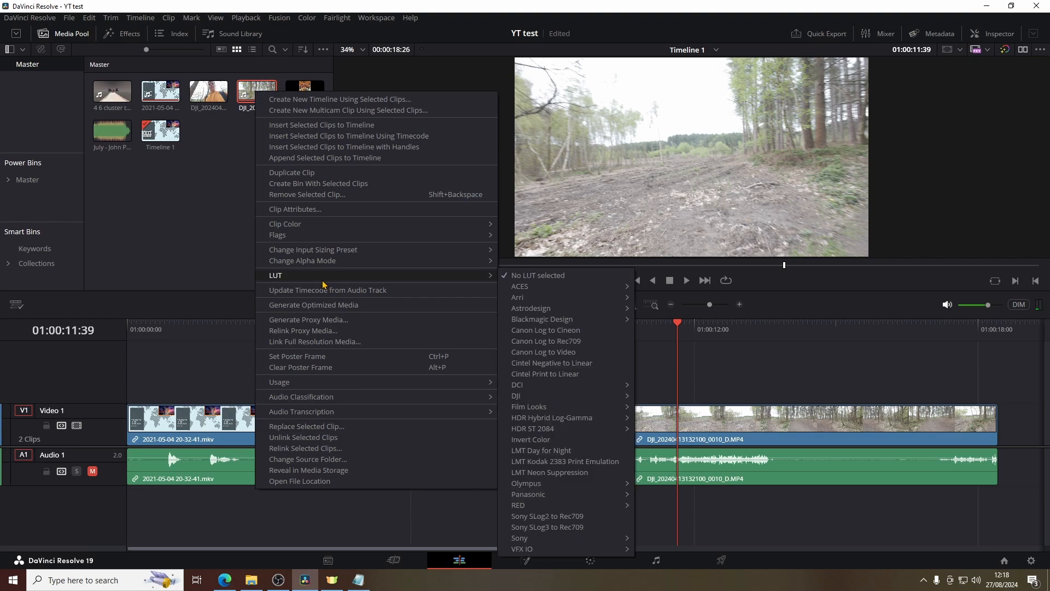
pyautogui.moveTo(325, 228)
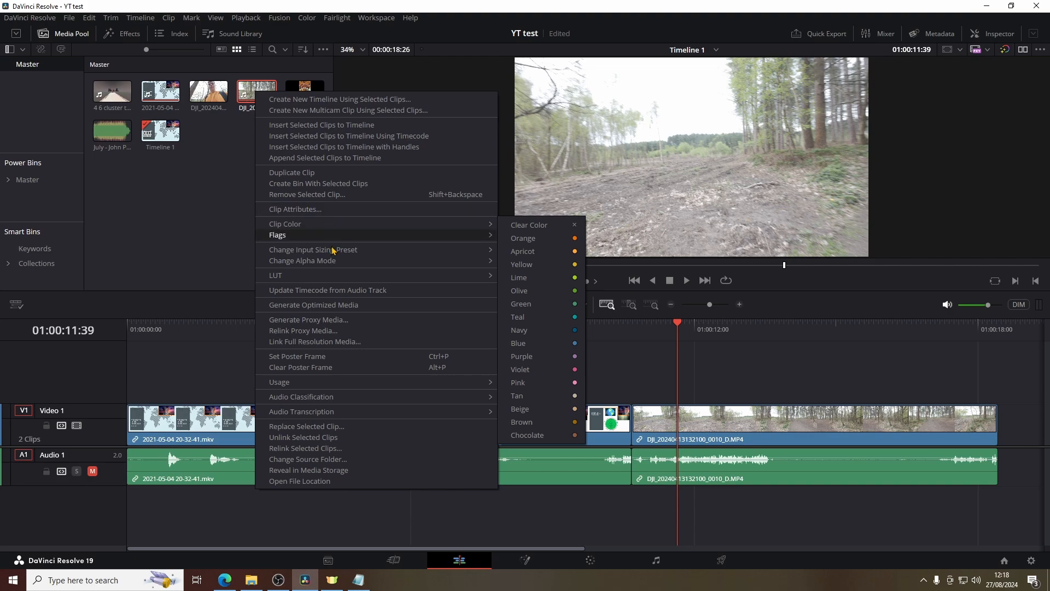
pyautogui.click(336, 322)
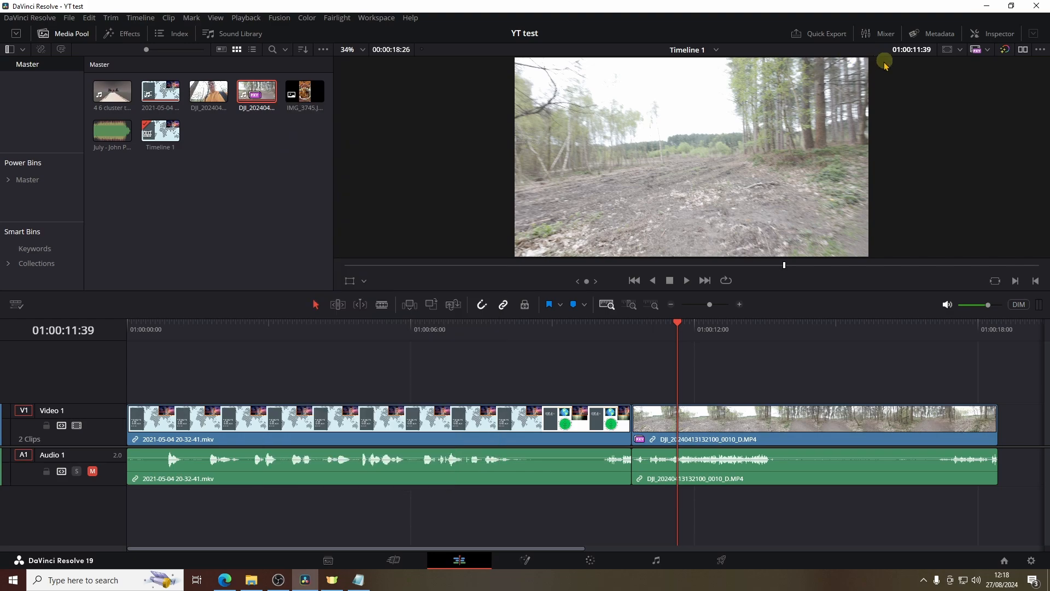
pyautogui.click(988, 50)
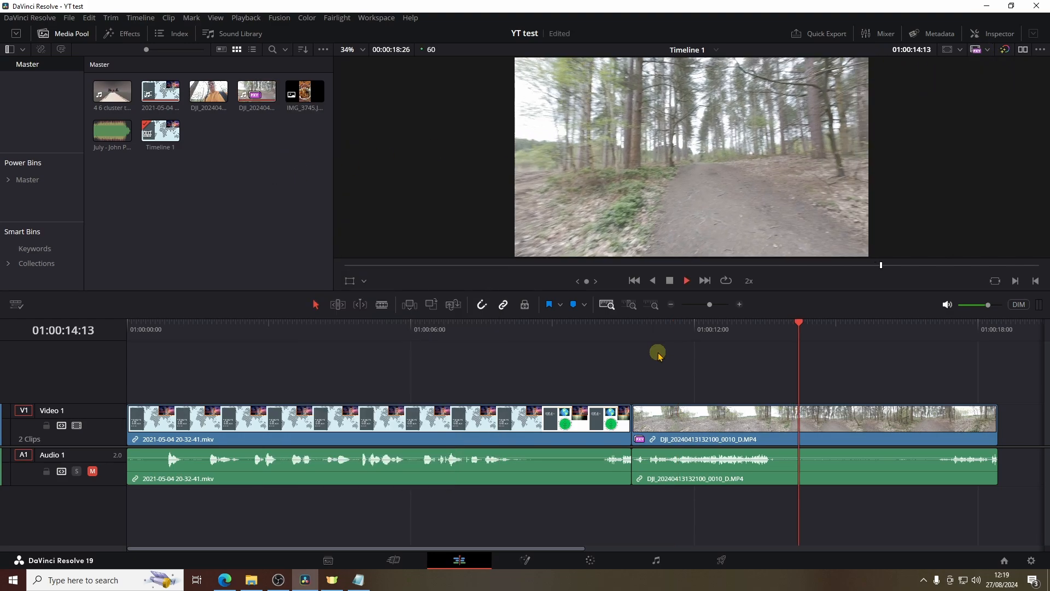
# Shuttle backward and forward through the DJI clip on the timeline to check its proxy playback
pyautogui.press('k')
pyautogui.press('j')
pyautogui.press('j')
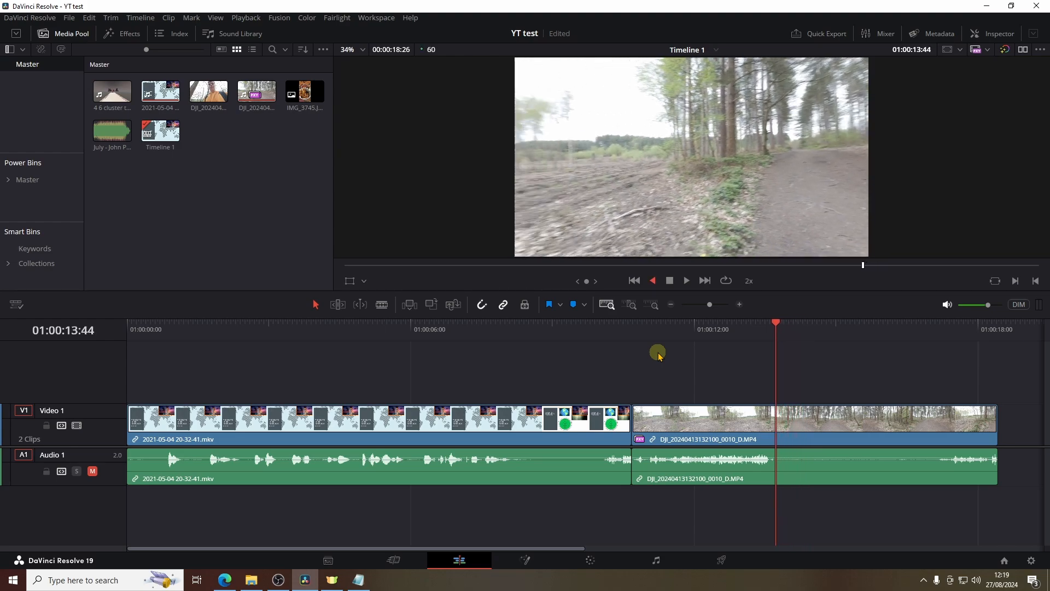
pyautogui.press('k')
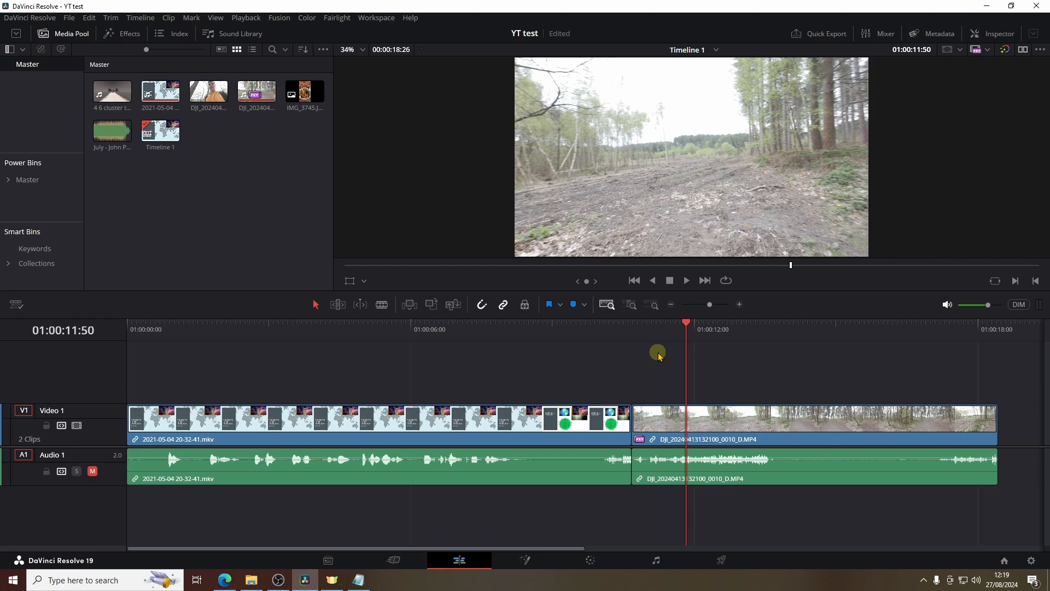
pyautogui.press('space')
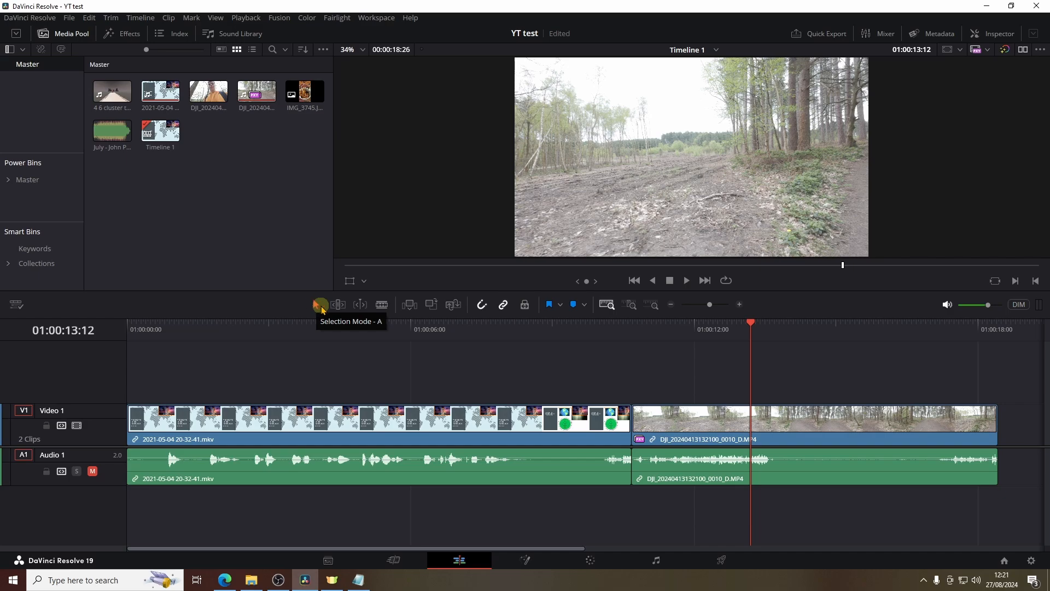
# Try moving the DJI clip slightly away from the first clip, toggle snapping off and on, and undo the move
pyautogui.moveTo(693, 426)
pyautogui.mouseDown()
pyautogui.moveTo(720, 429)
pyautogui.moveTo(750, 409)
pyautogui.moveTo(693, 393)
pyautogui.moveTo(691, 430)
pyautogui.moveTo(729, 425)
pyautogui.moveTo(708, 427)
pyautogui.mouseUp()
pyautogui.click(480, 304)
pyautogui.click(480, 304)
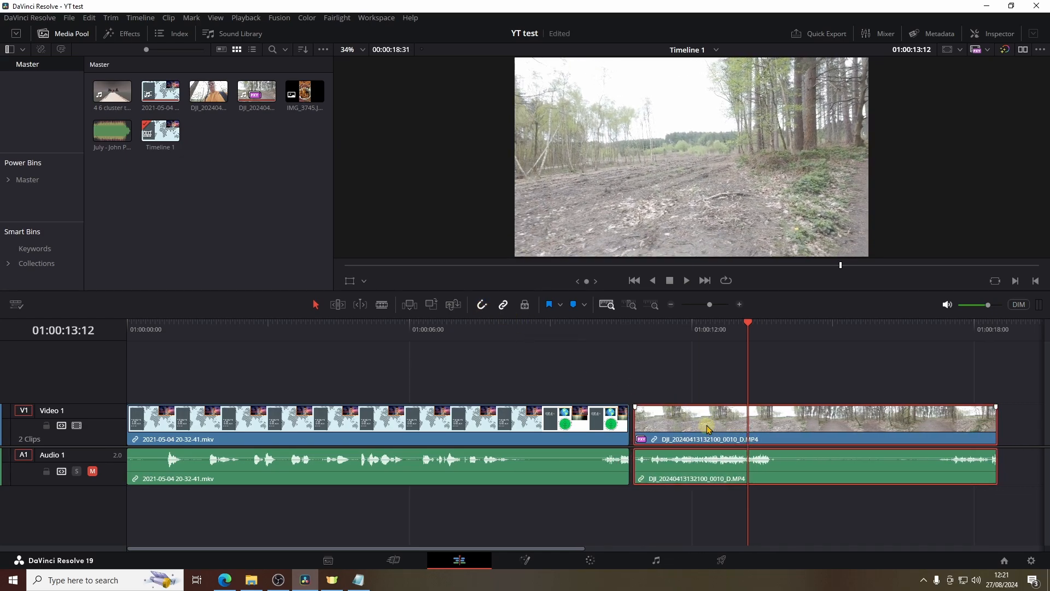
pyautogui.hotkey('ctrl', 'z')
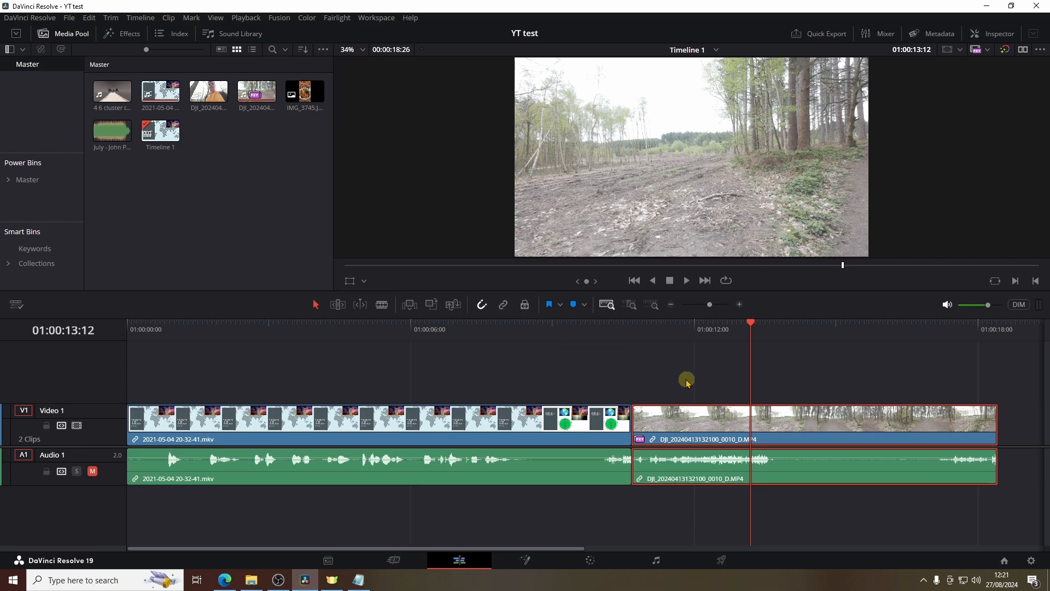
# Try to move only the video part of the DJI clip on the timeline, separately from its linked audio
pyautogui.click(641, 368)
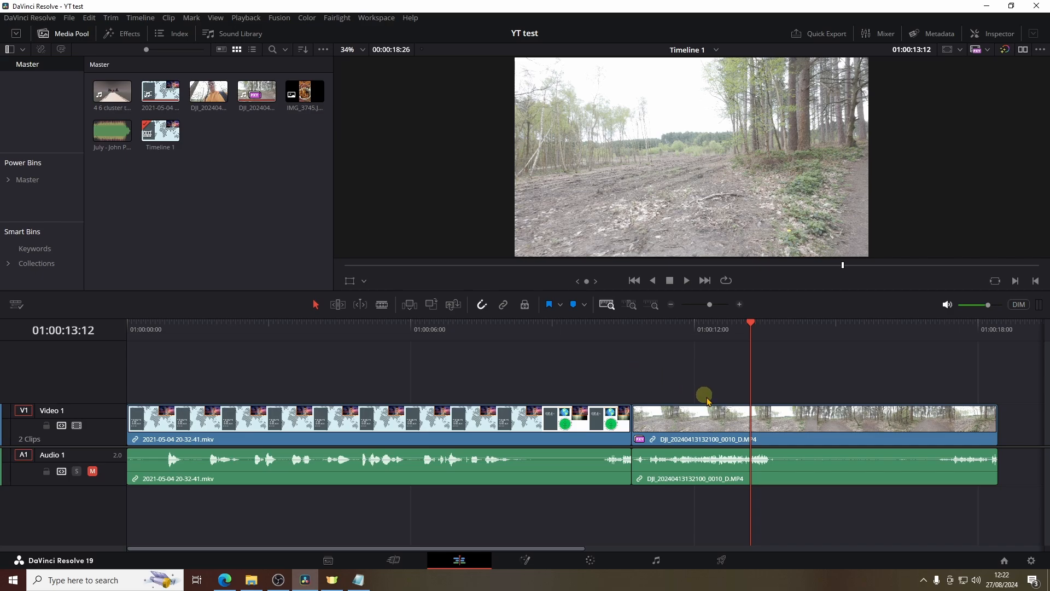
pyautogui.click(712, 418)
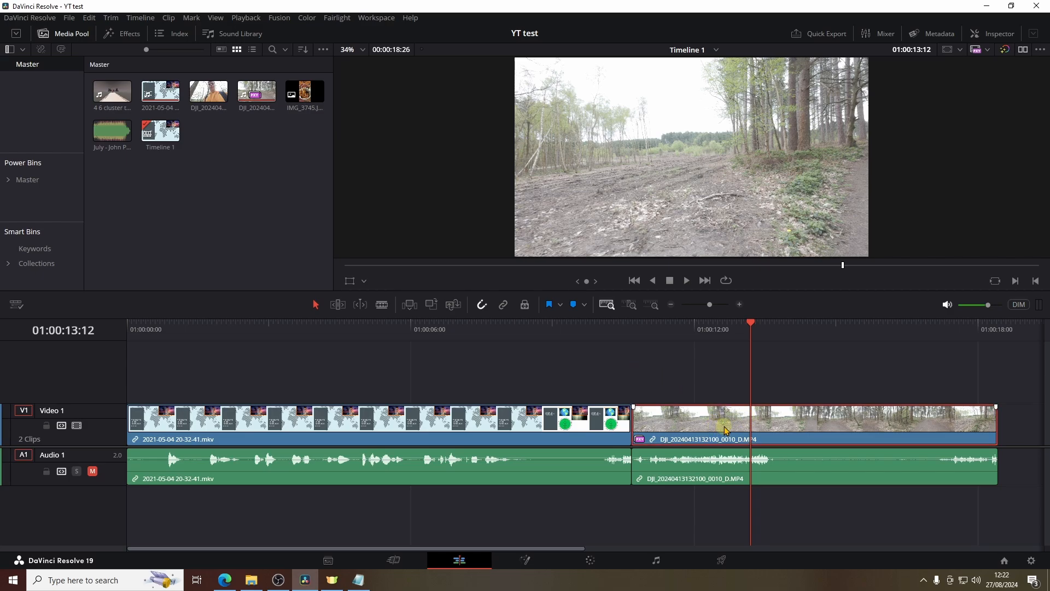
pyautogui.moveTo(724, 430)
pyautogui.mouseDown()
pyautogui.moveTo(720, 391)
pyautogui.moveTo(595, 387)
pyautogui.moveTo(695, 382)
pyautogui.moveTo(714, 412)
pyautogui.moveTo(750, 414)
pyautogui.moveTo(736, 416)
pyautogui.mouseUp()
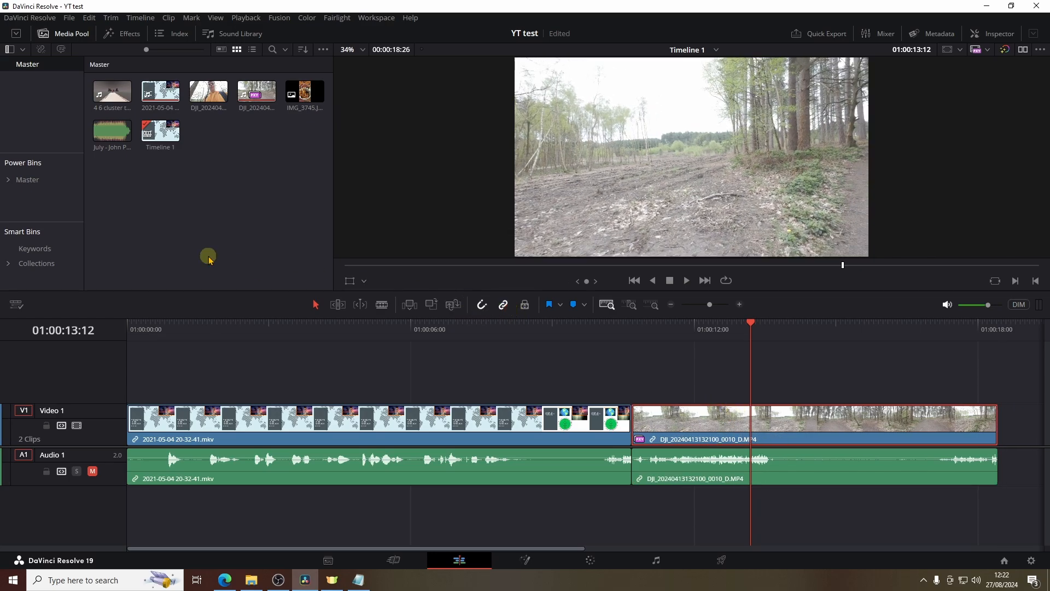
# Save the project and test the timeline's full extent, detail and custom zoom modes, returning to full extent zoom with no clip selected
pyautogui.hotkey('ctrl', 's')
pyautogui.click(609, 308)
pyautogui.click(628, 305)
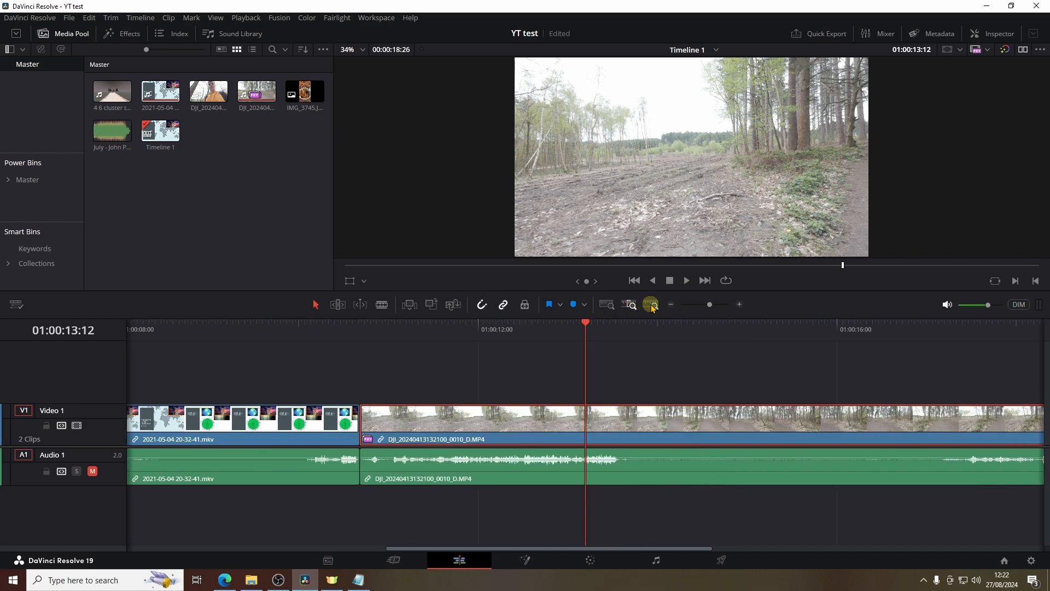
pyautogui.click(651, 305)
pyautogui.moveTo(709, 304); pyautogui.dragTo(700, 305)
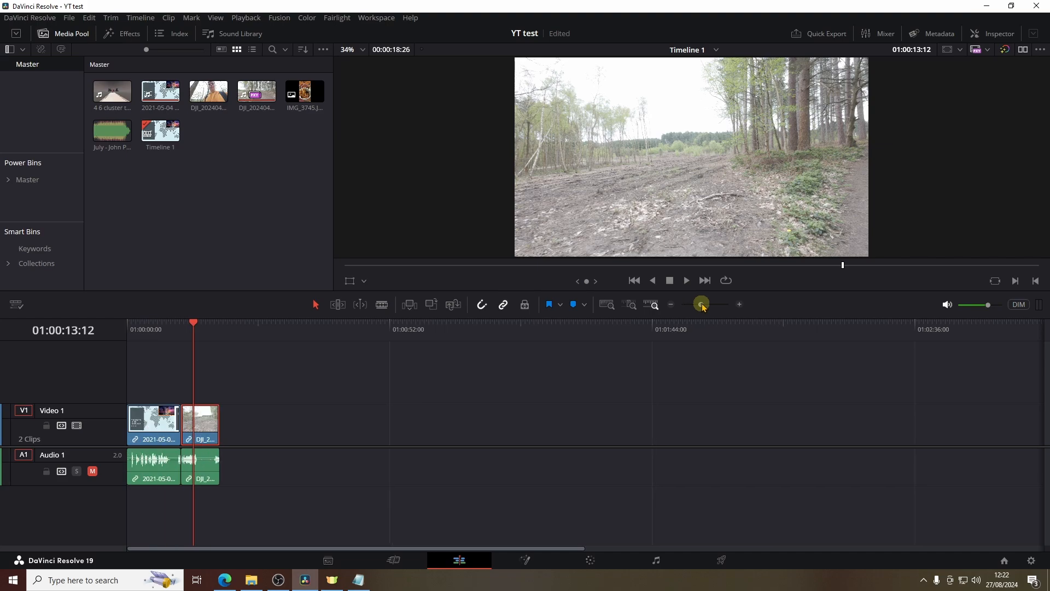
pyautogui.click(605, 304)
pyautogui.click(630, 305)
pyautogui.click(607, 304)
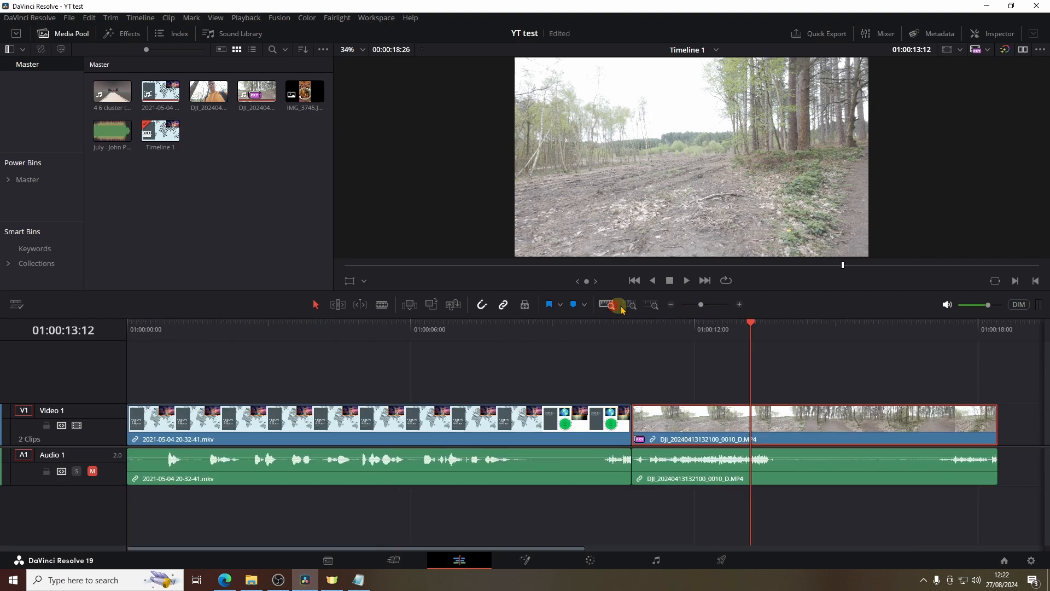
pyautogui.click(622, 376)
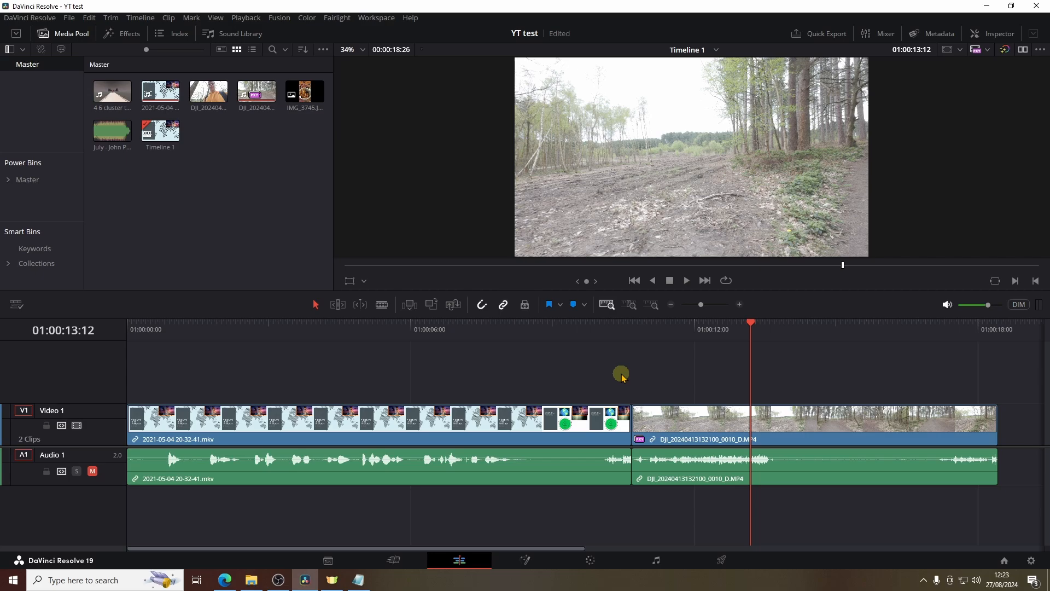
# Select all timeline clips and all media pool items, place the playhead at the cut between the clips, and clear the timeline selection
pyautogui.hotkey('ctrl', 'a')
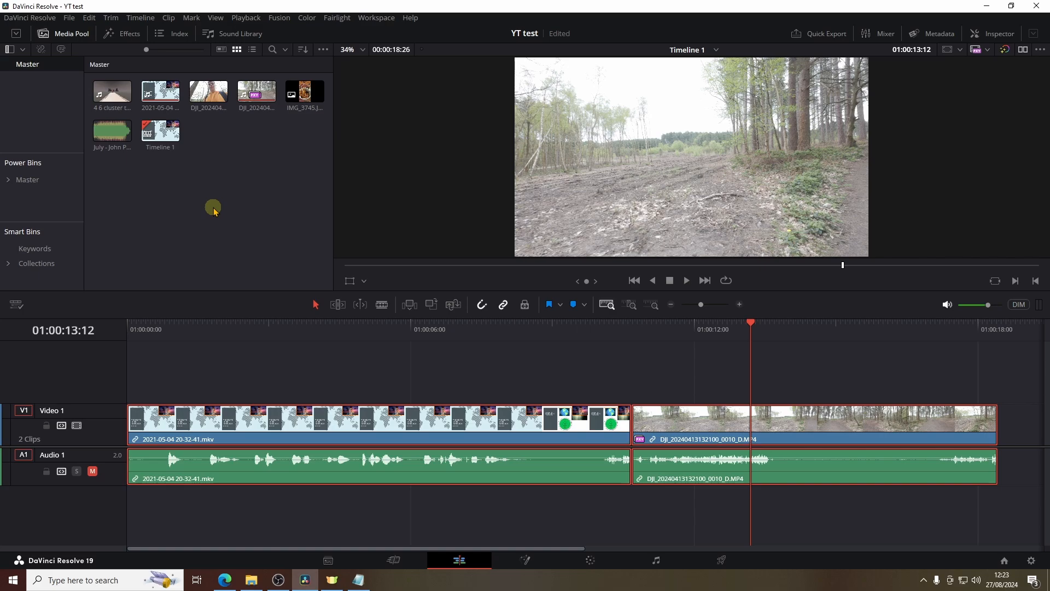
pyautogui.hotkey('ctrl', 'a')
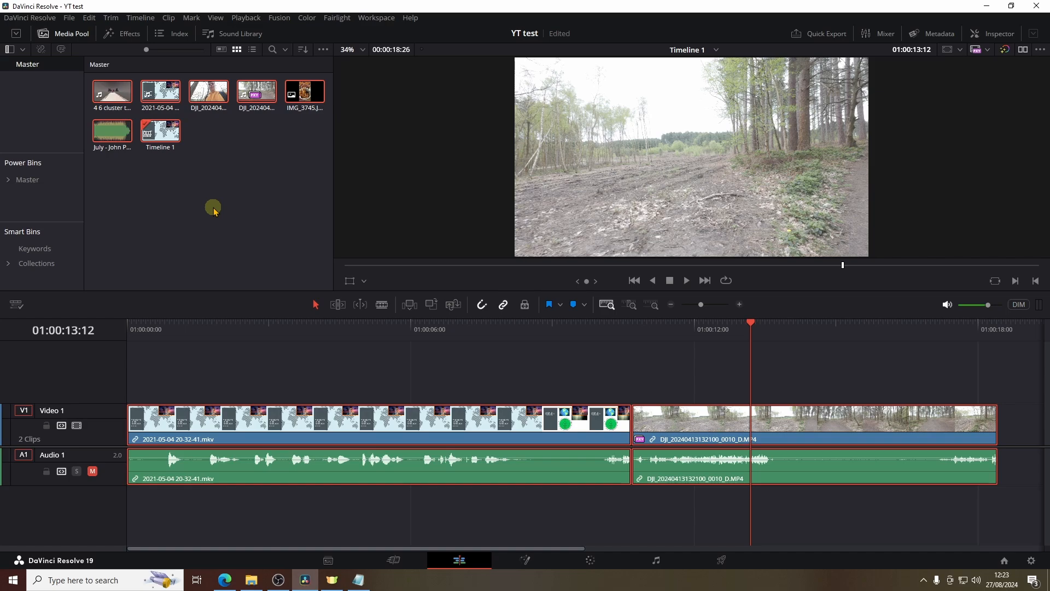
pyautogui.click(630, 331)
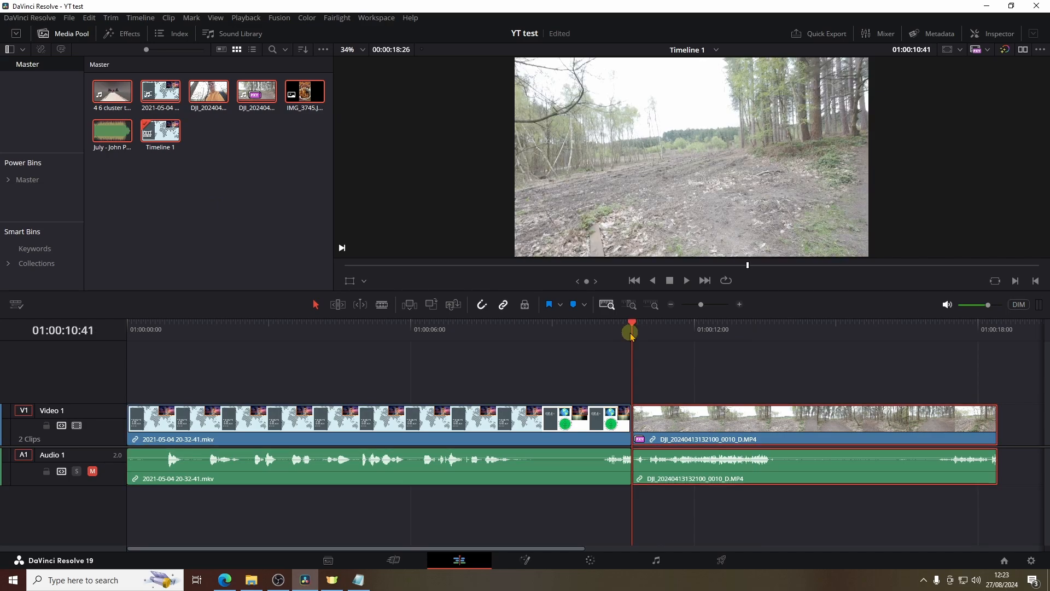
pyautogui.click(885, 390)
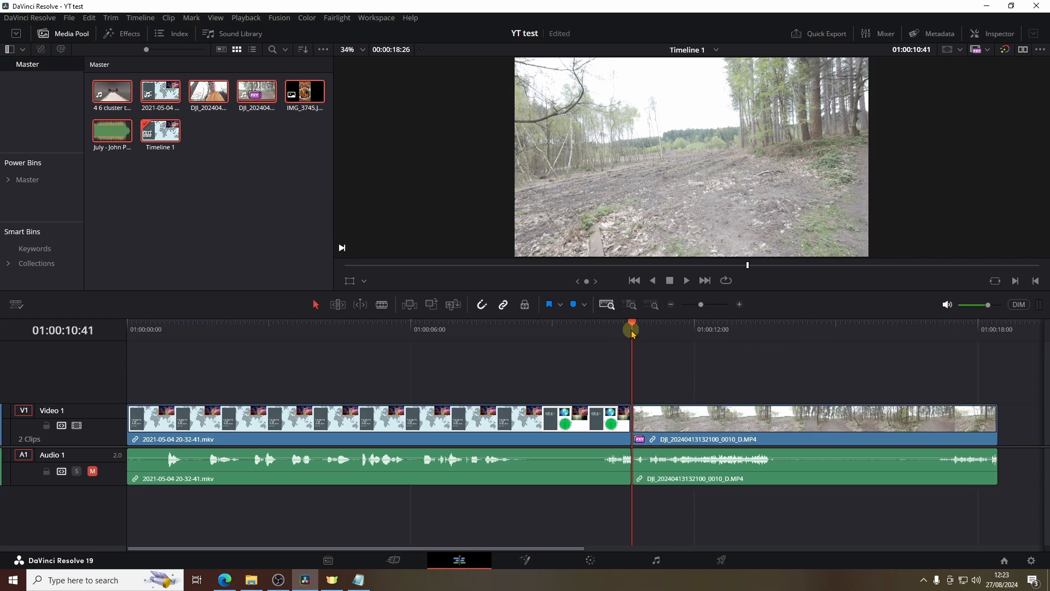
# Select all timeline clips, clear that selection one frame before the cut, and select only the clip under the playhead
pyautogui.hotkey('ctrl', 'a')
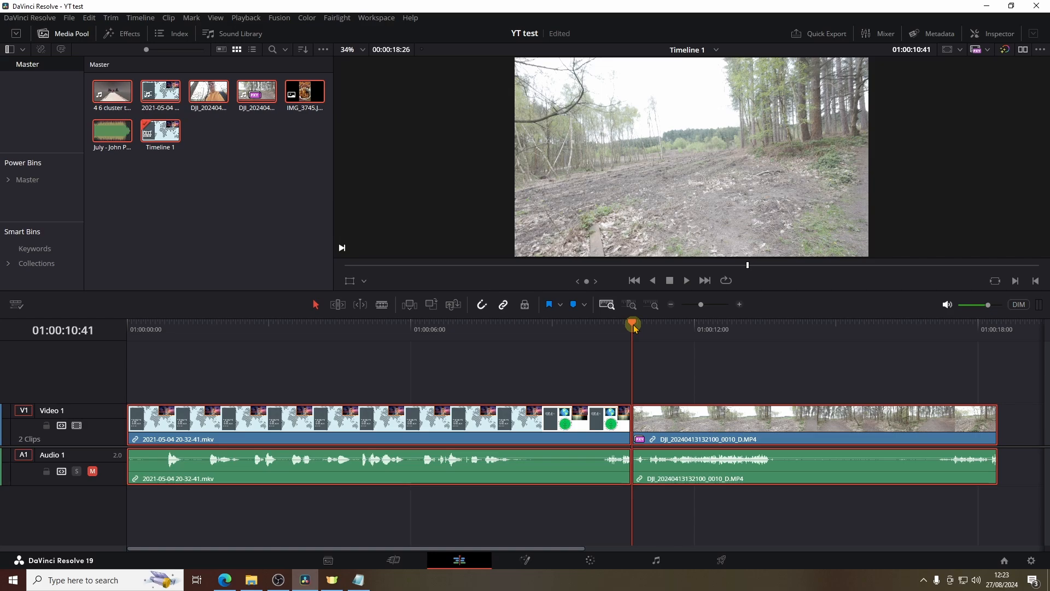
pyautogui.press('Left')
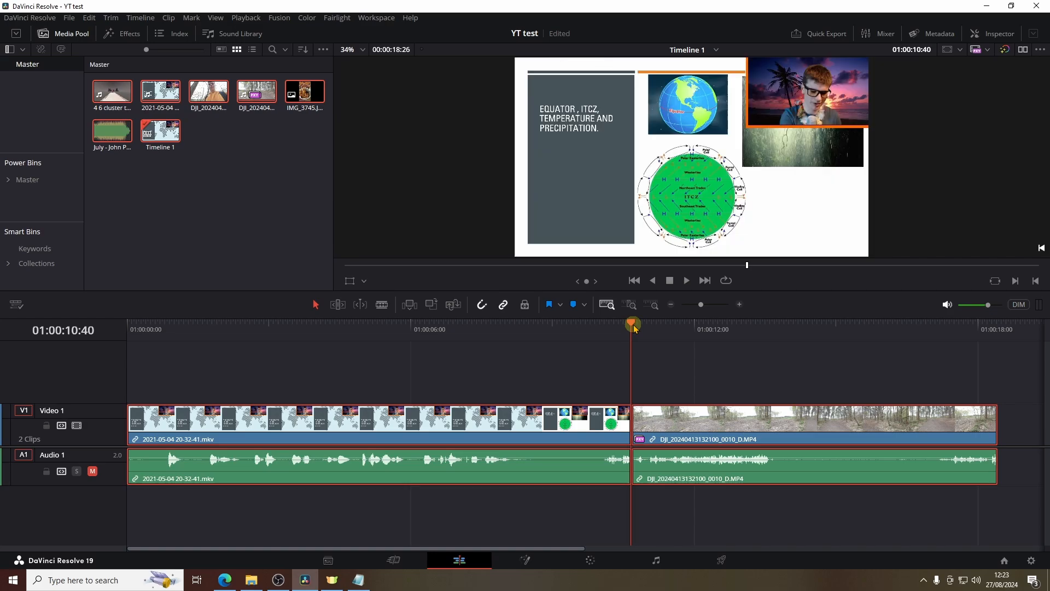
pyautogui.click(687, 373)
pyautogui.hotkey('shift', 'v')
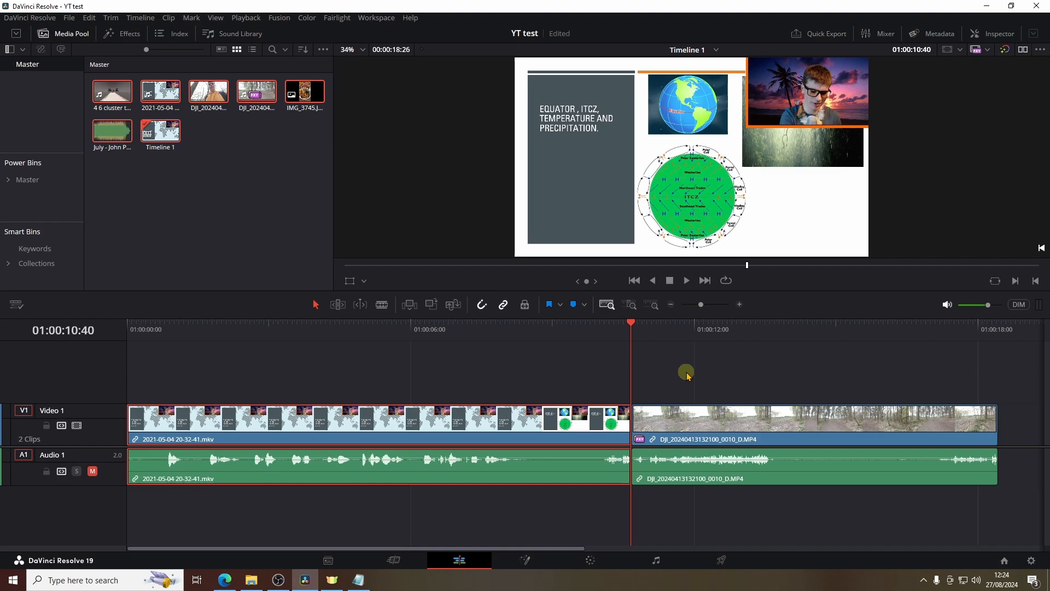
# Try moving the DJI clip away from the first clip, undo and redo the move, and close the gap again
pyautogui.moveTo(499, 411); pyautogui.dragTo(421, 417)
pyautogui.moveTo(705, 424); pyautogui.dragTo(741, 423)
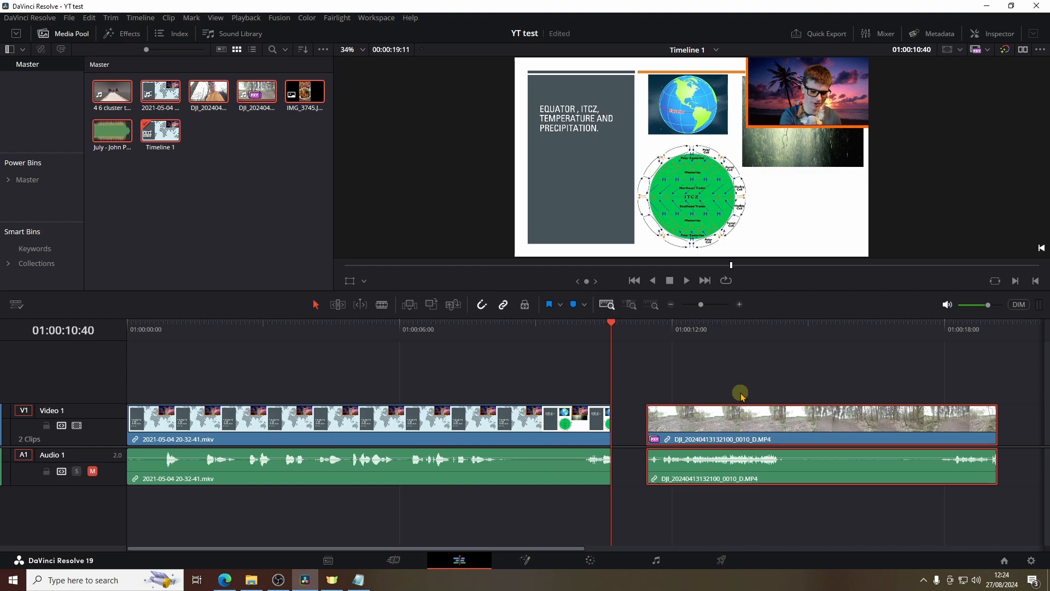
pyautogui.hotkey('ctrl', 'z')
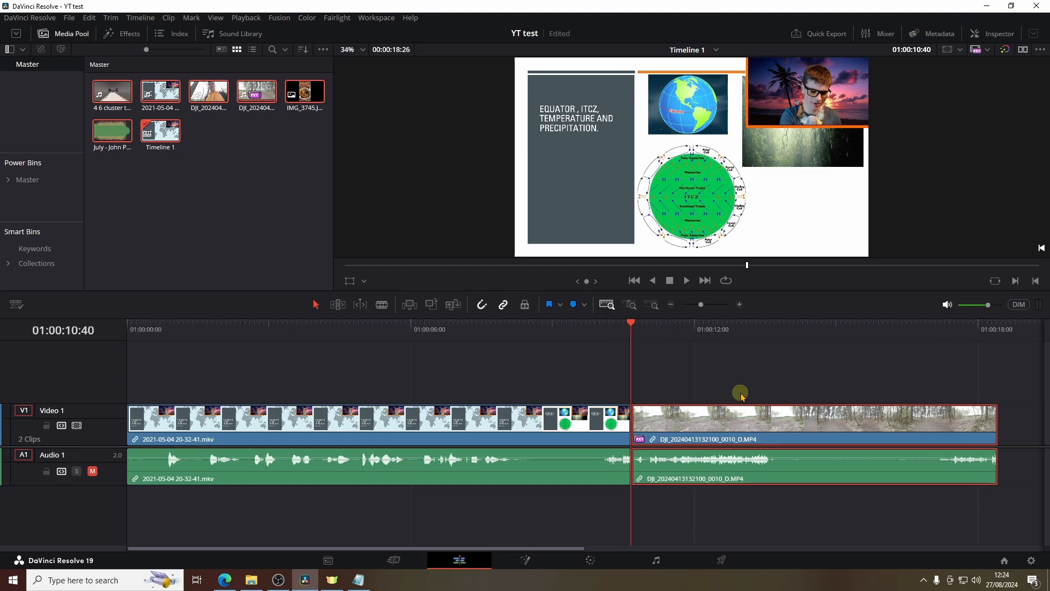
pyautogui.hotkey('ctrl', 'shift', 'z')
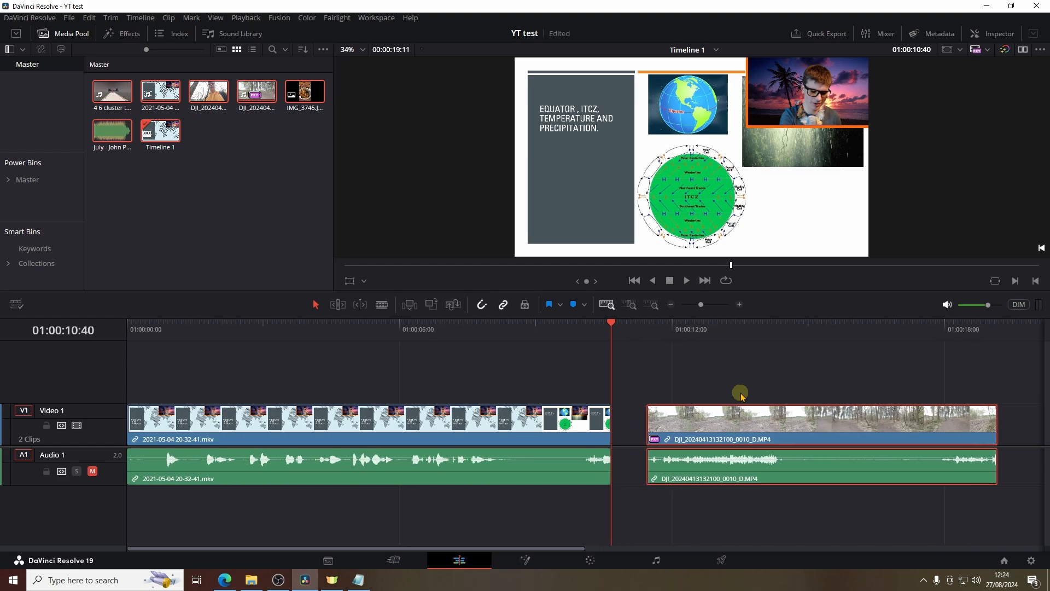
pyautogui.moveTo(788, 430); pyautogui.dragTo(783, 431)
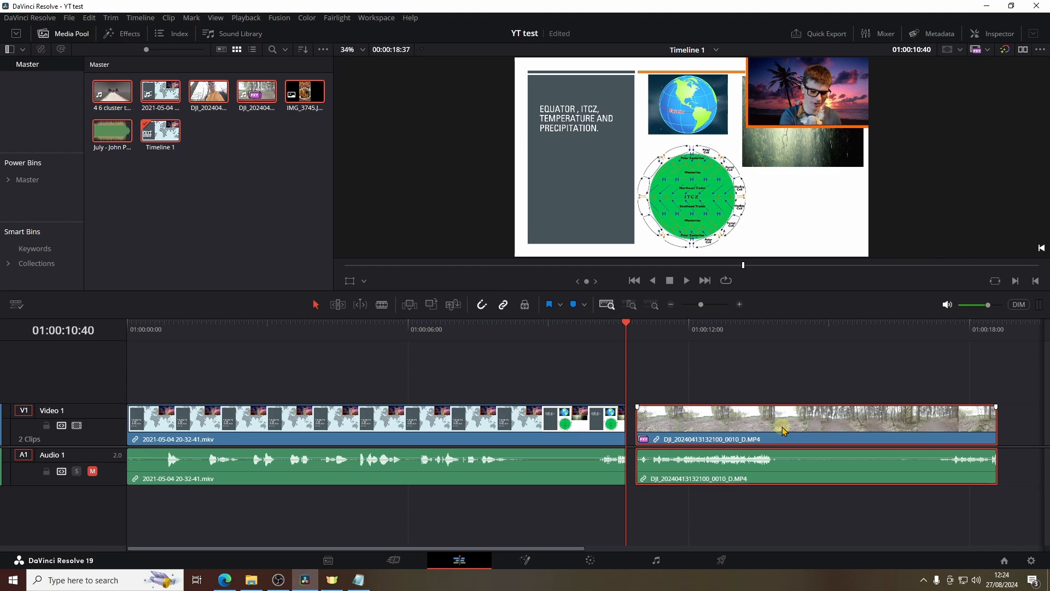
pyautogui.moveTo(736, 425)
pyautogui.mouseDown()
pyautogui.moveTo(798, 425)
pyautogui.moveTo(732, 425)
pyautogui.mouseUp()
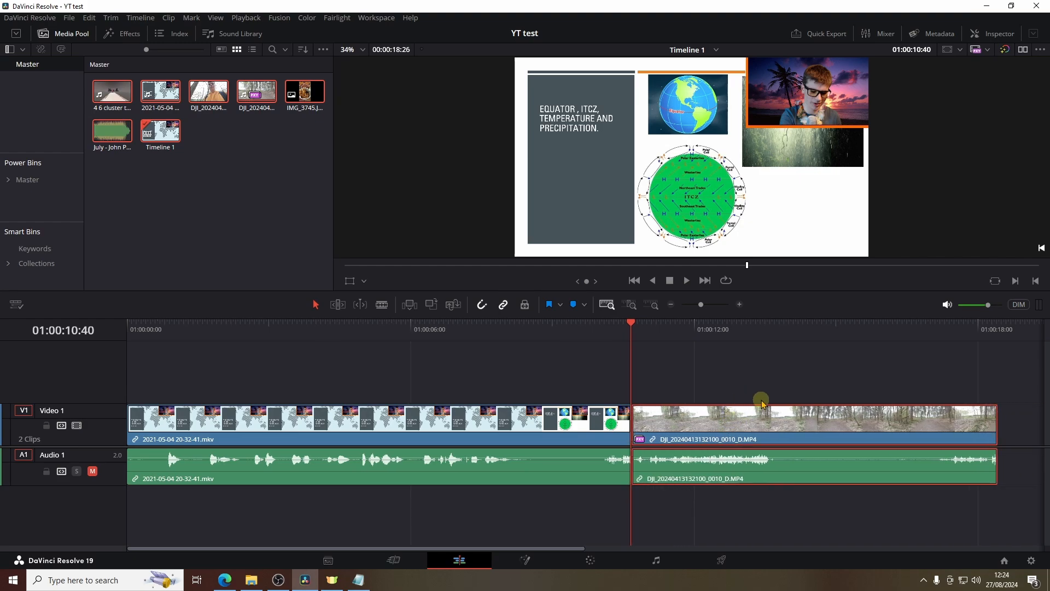
# Move the playhead to 01:00:12:54 and trim the DJI clip's end and the cut between the two clips slightly
pyautogui.moveTo(622, 330); pyautogui.dragTo(738, 339)
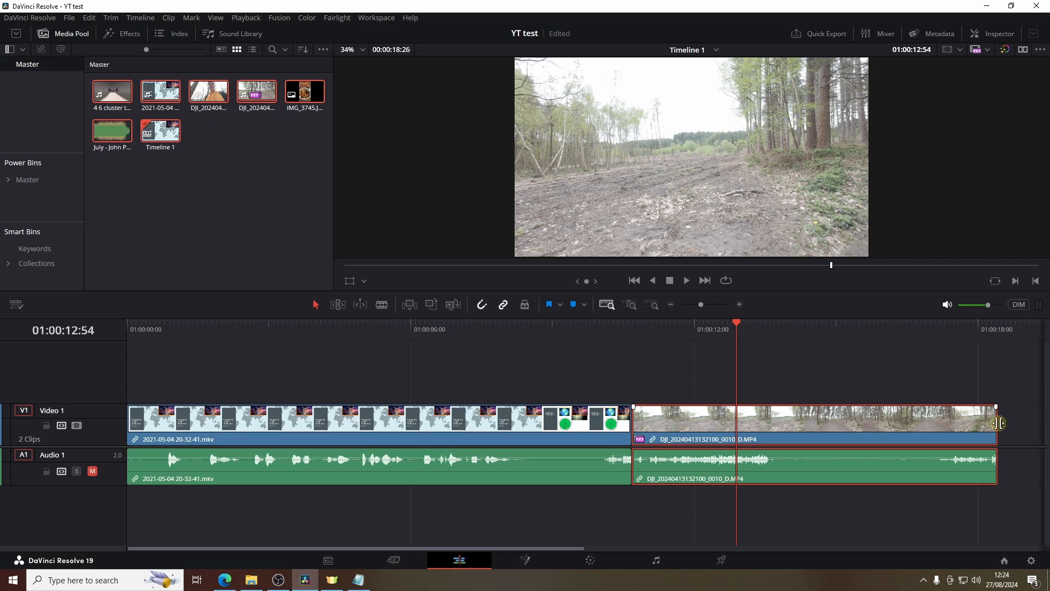
pyautogui.moveTo(999, 423)
pyautogui.mouseDown()
pyautogui.moveTo(912, 423)
pyautogui.moveTo(1005, 426)
pyautogui.mouseUp()
pyautogui.moveTo(633, 421); pyautogui.dragTo(633, 425)
pyautogui.click(713, 425)
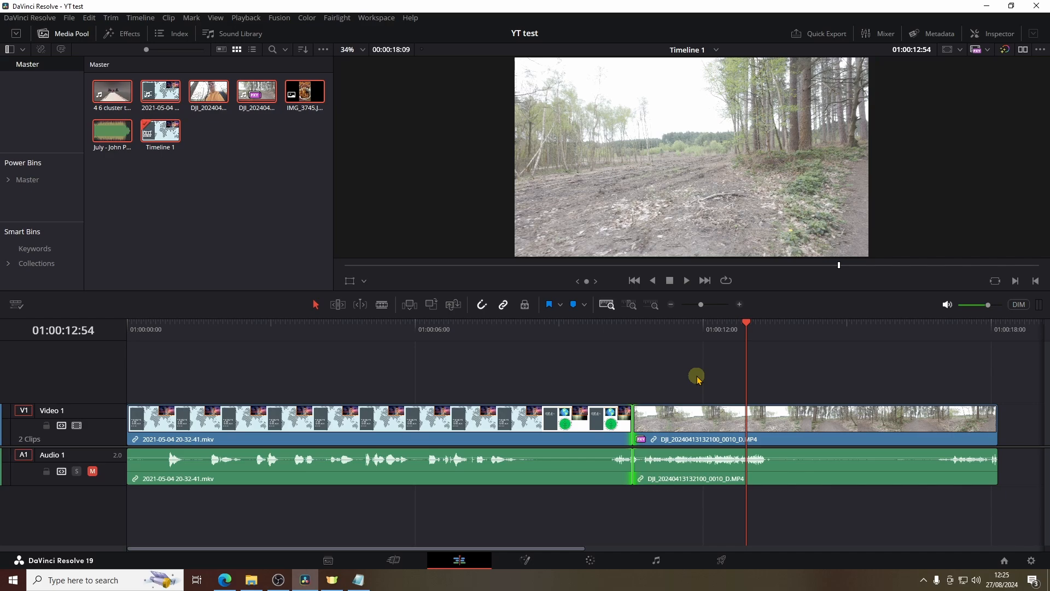
# Show the effects library at full height, display it together with the media pool, and restore the half-height media pool layout
pyautogui.click(123, 36)
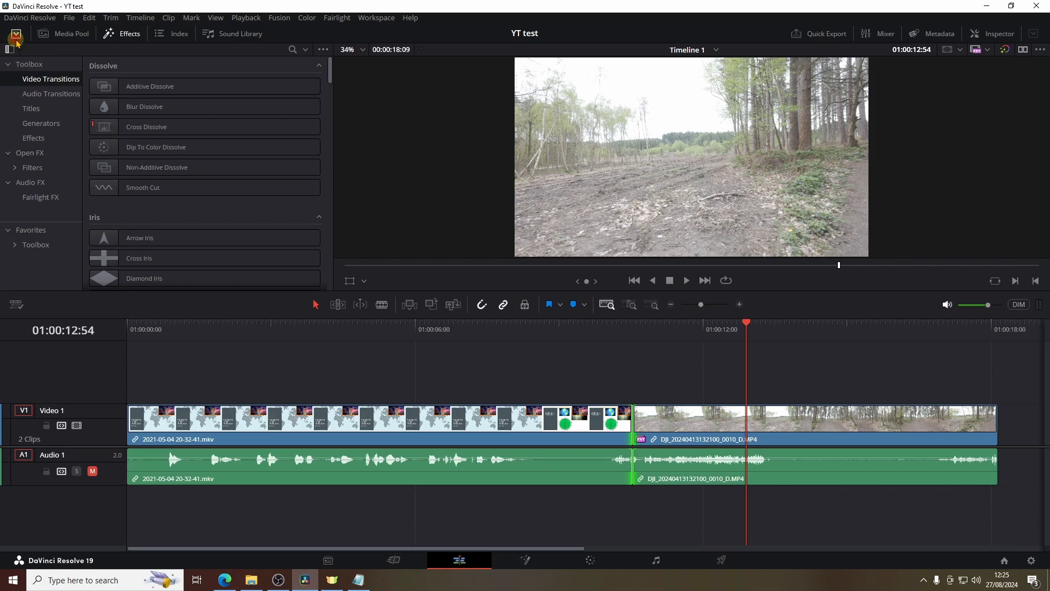
pyautogui.click(16, 39)
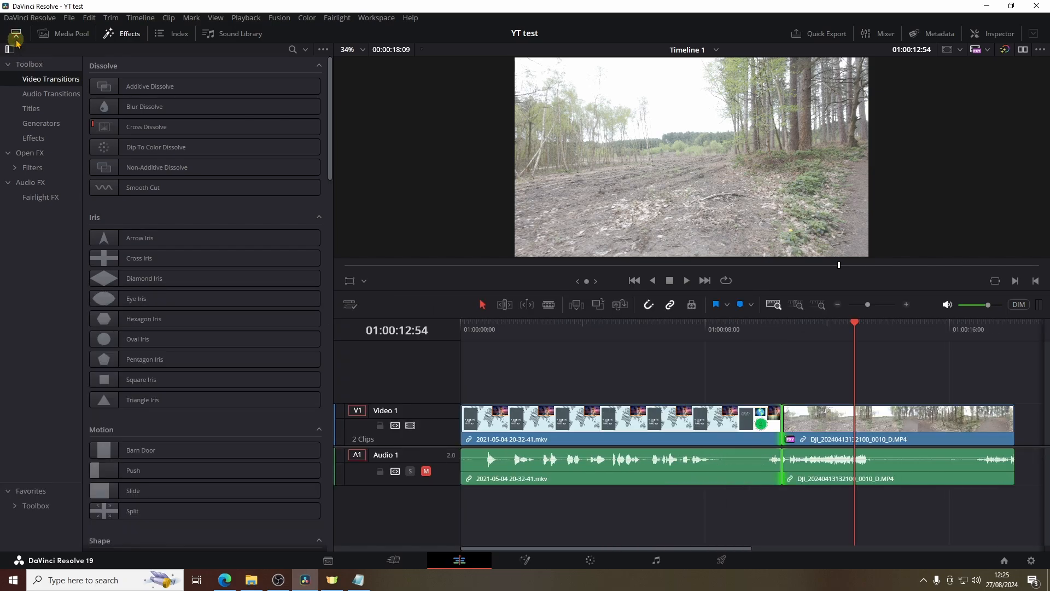
pyautogui.click(77, 34)
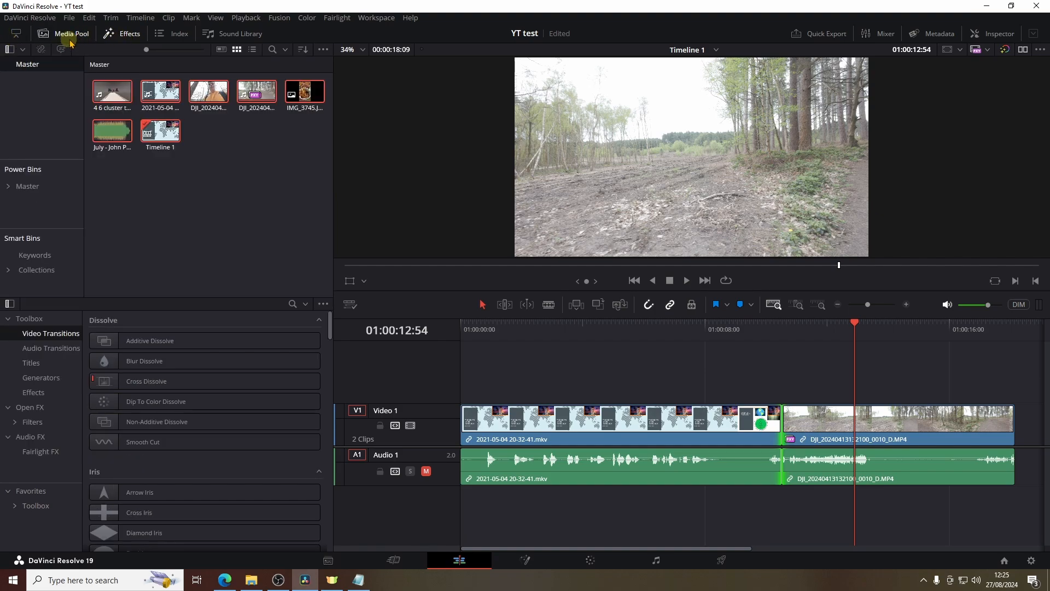
pyautogui.click(16, 36)
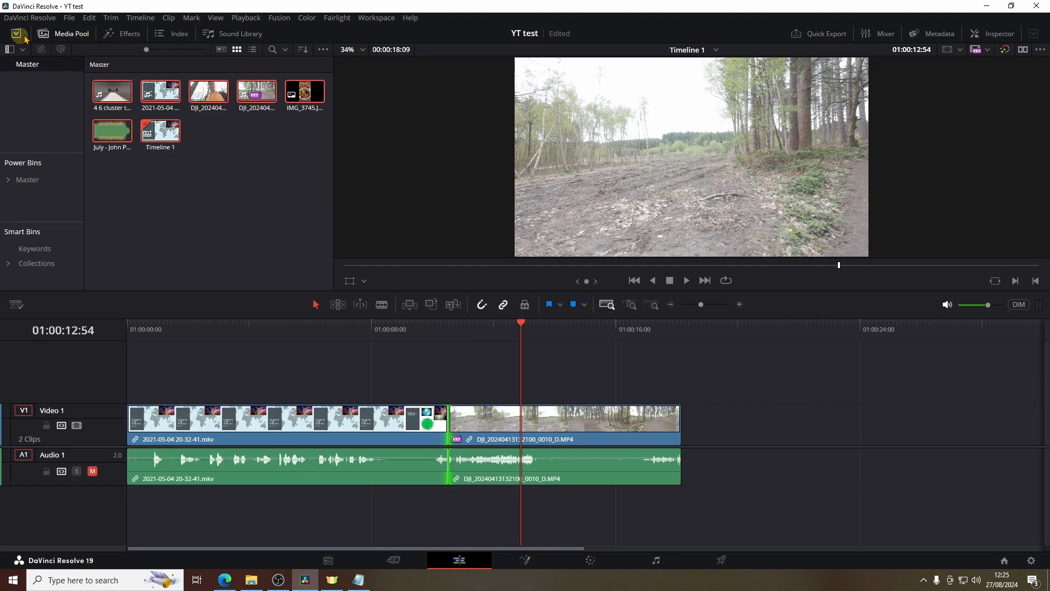
# Open the effects library and try applying the Additive Dissolve video transition at the cut between the two clips
pyautogui.click(130, 34)
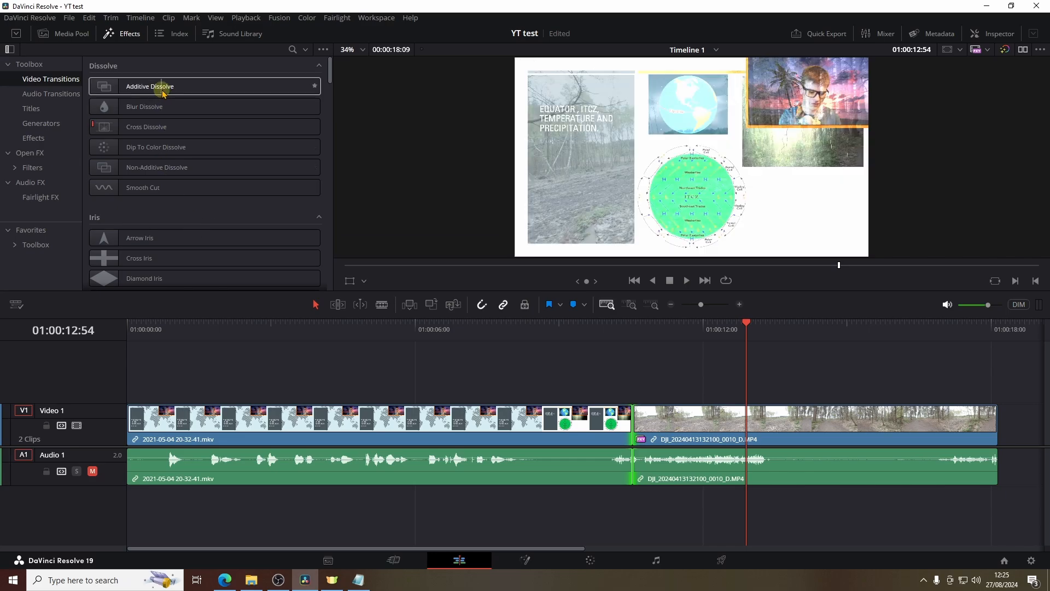
pyautogui.moveTo(163, 93); pyautogui.dragTo(628, 438)
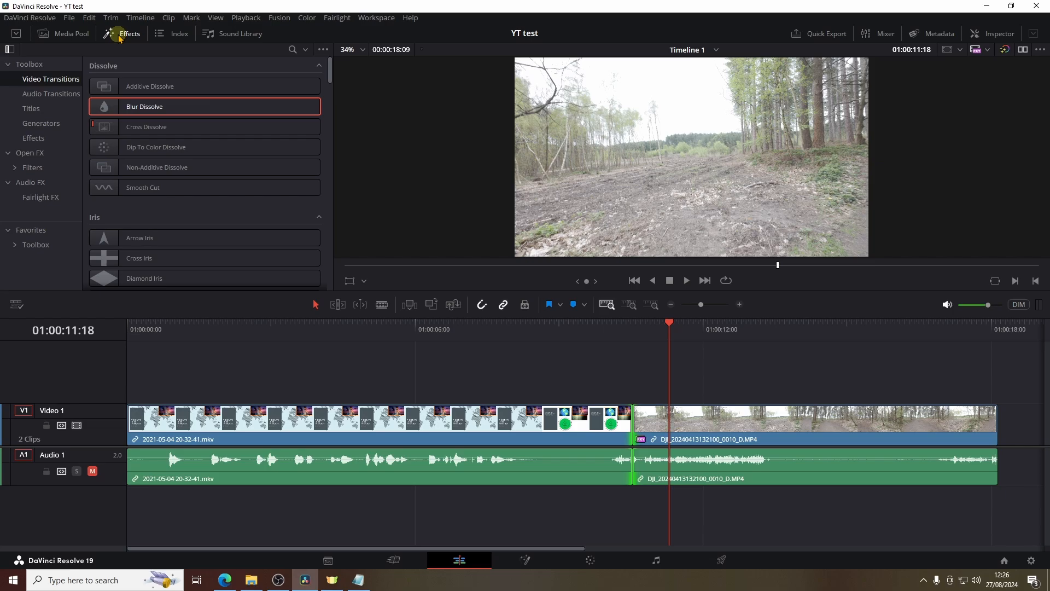
# Open keyboard customization, search for "split clip", and add another keystroke to the Split Clip command
pyautogui.click(44, 21)
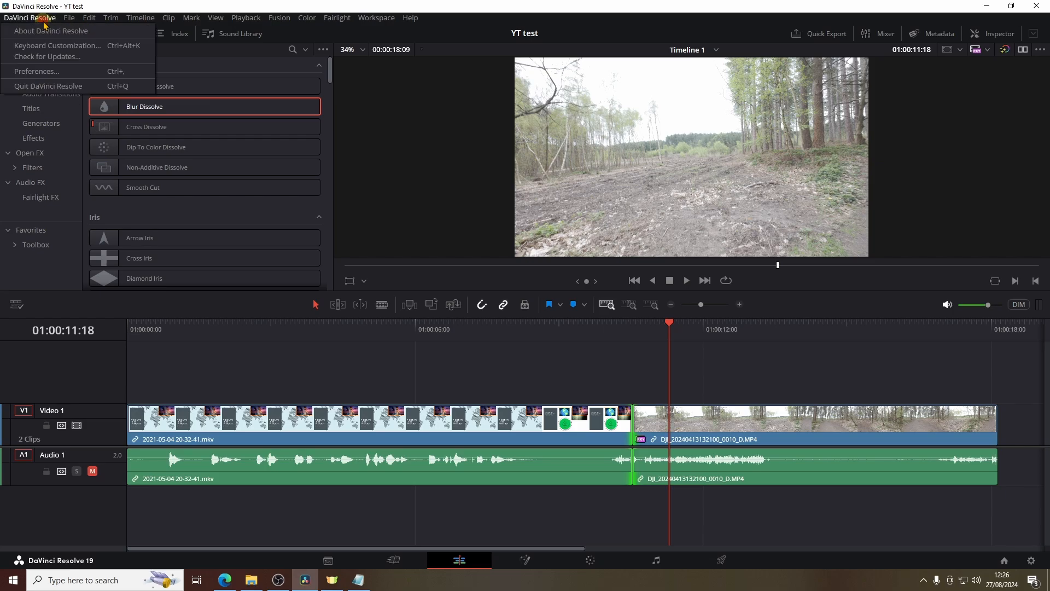
pyautogui.click(65, 47)
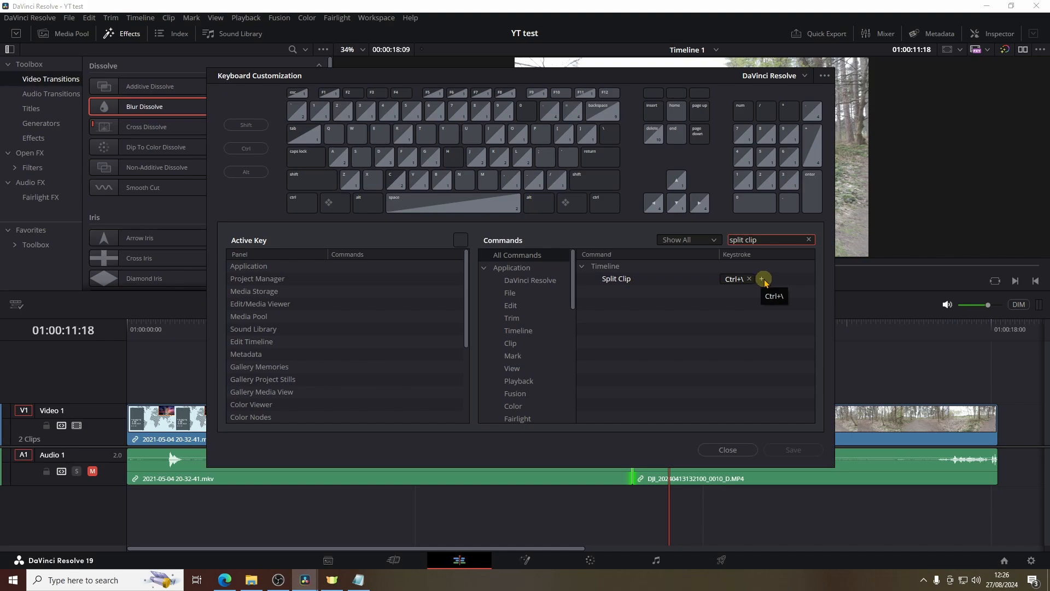
pyautogui.click(760, 279)
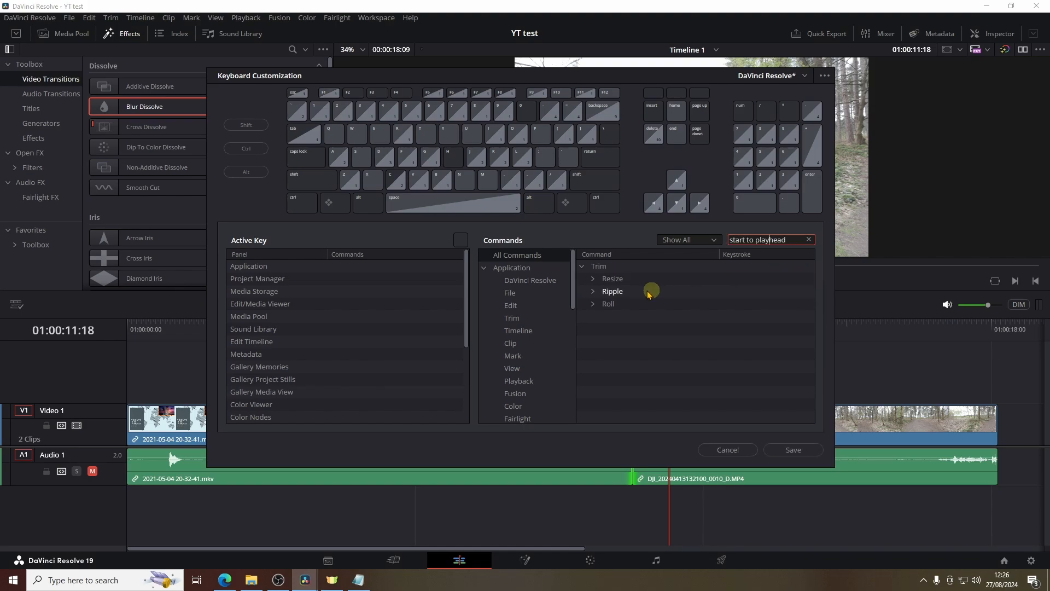
# Add an extra keystroke to the Ripple command Start to Playhead, and assign F3 to the Ripple command End to Playhead
pyautogui.click(593, 291)
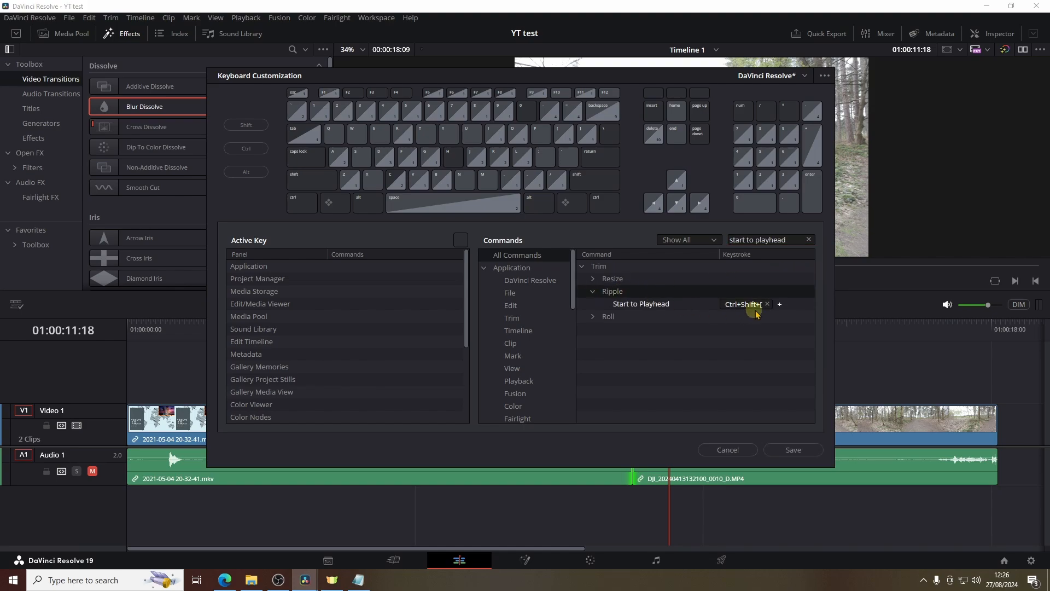
pyautogui.click(779, 304)
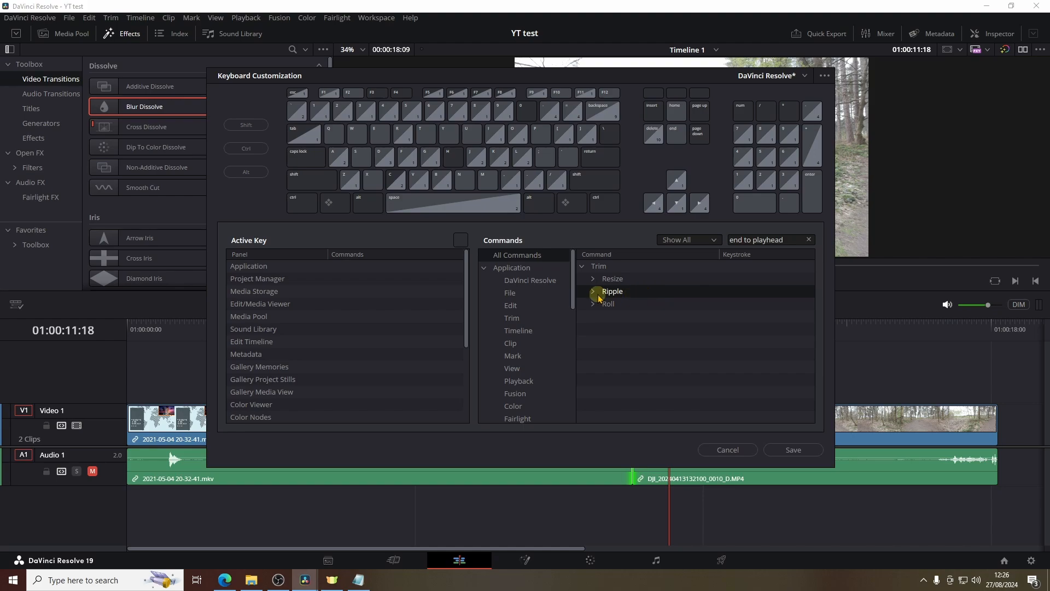
pyautogui.click(594, 291)
pyautogui.click(780, 305)
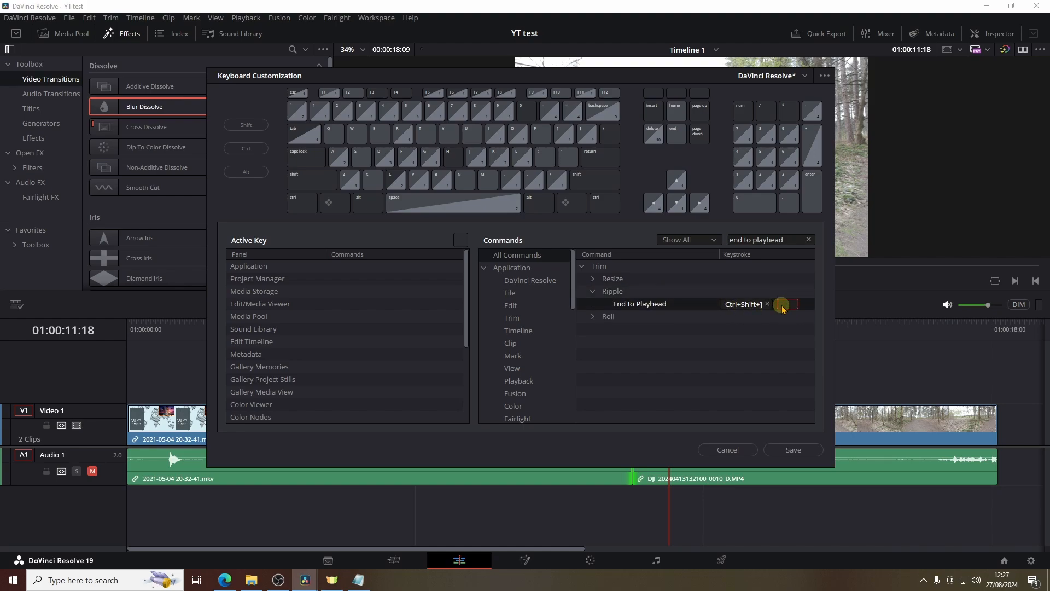
pyautogui.press('F3')
# Save the keyboard mapping as the preset "DaVinci Resolve test" and check the preset list and its options
pyautogui.click(793, 449)
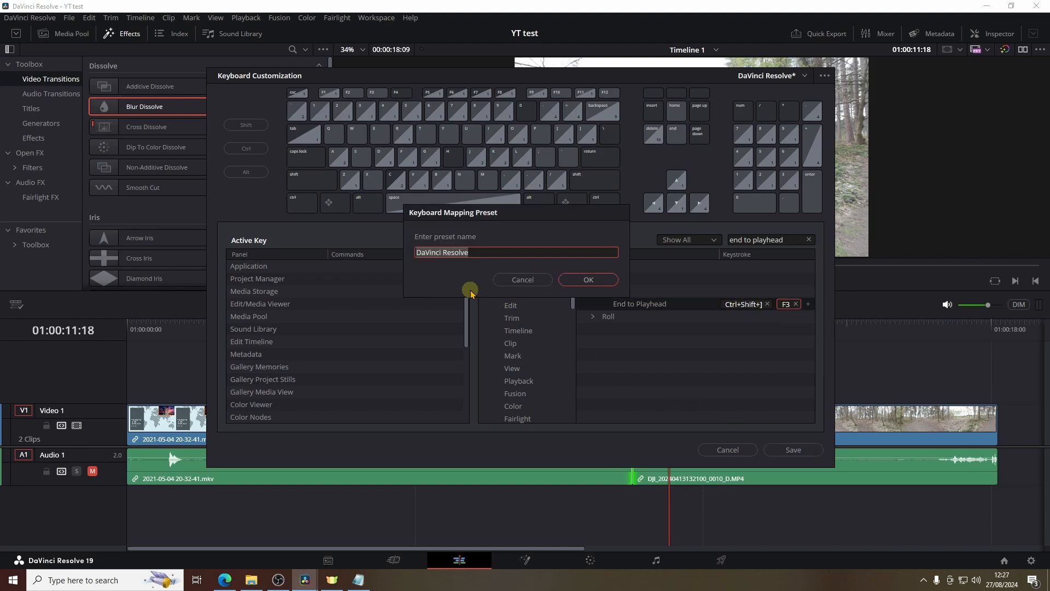
pyautogui.click(507, 252)
pyautogui.click(509, 250)
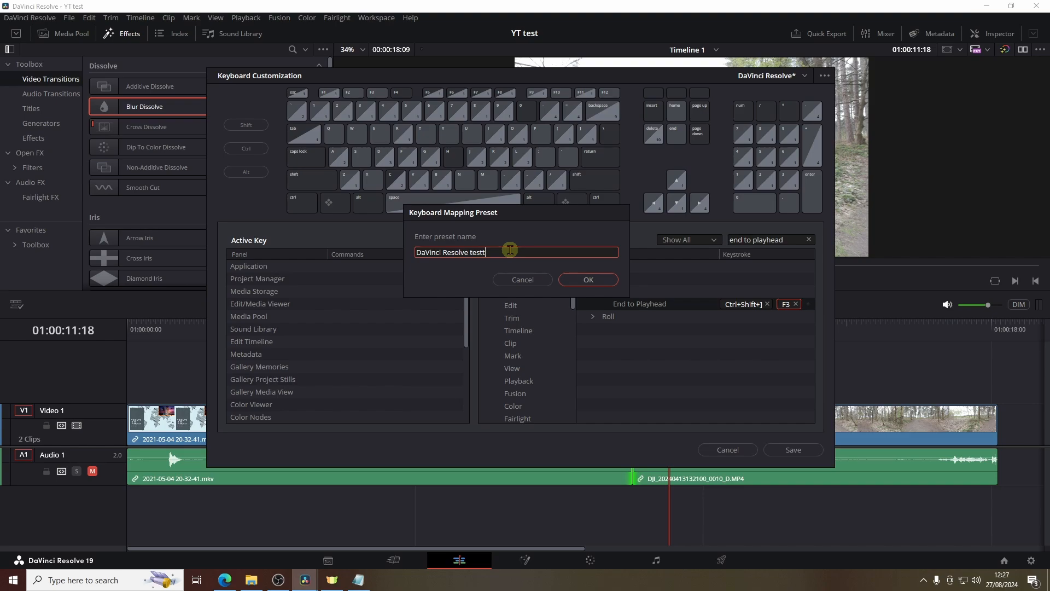
pyautogui.write('test')
pyautogui.click(596, 282)
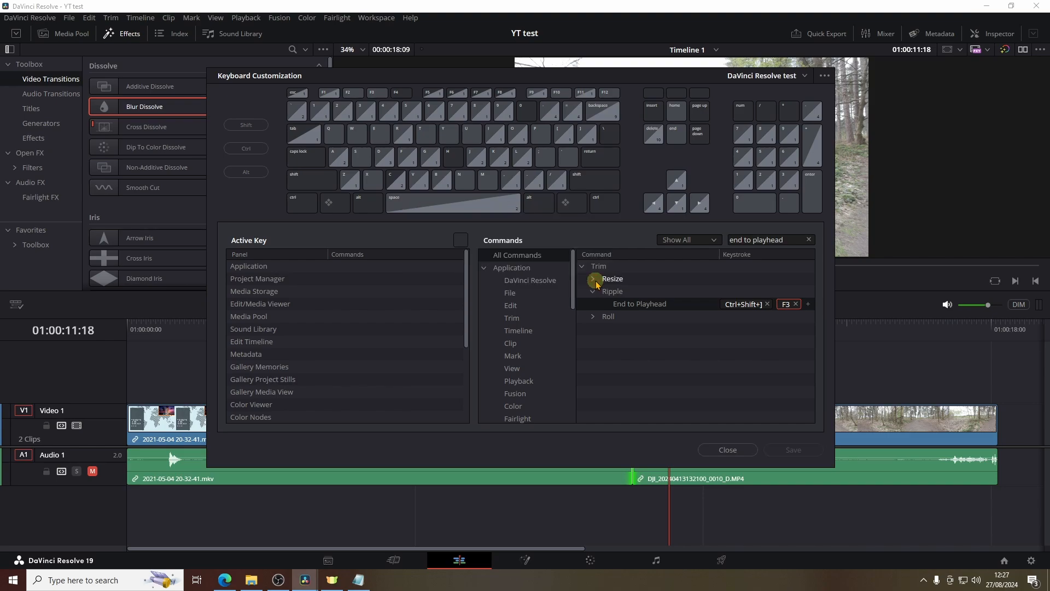
pyautogui.click(804, 77)
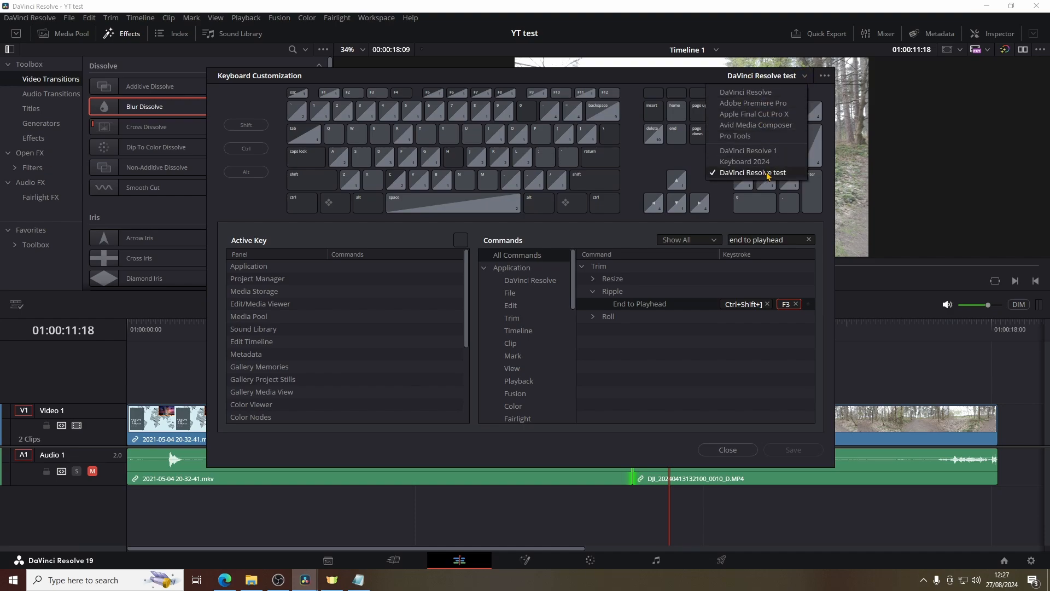
pyautogui.click(826, 76)
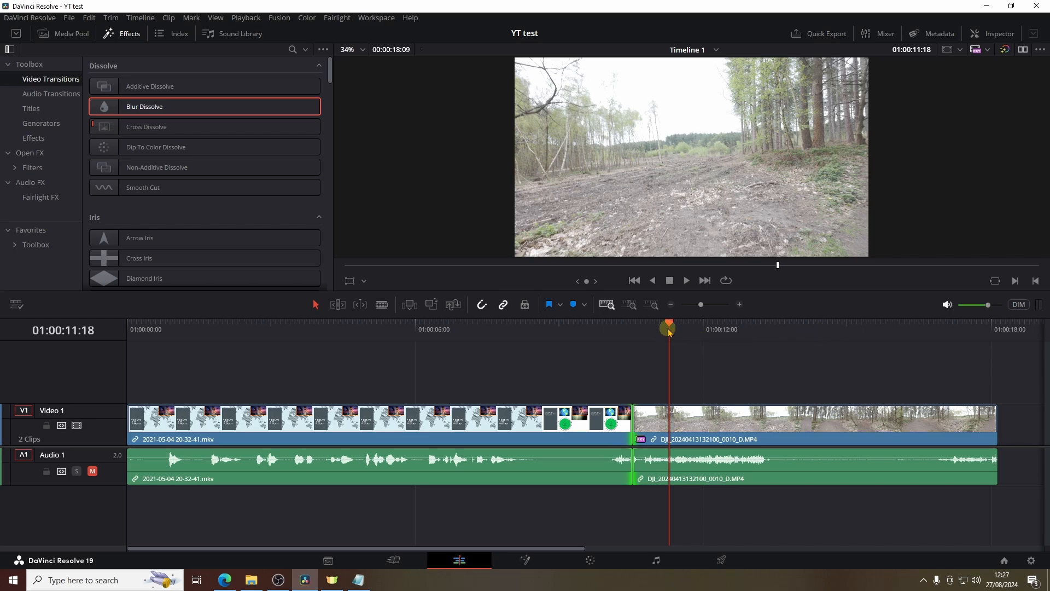
# Scrub the playhead to 01:00:00:57 and move the DJI clip onto Video 2 above the first clip, starting at the timeline's beginning
pyautogui.moveTo(668, 328); pyautogui.dragTo(842, 328)
pyautogui.moveTo(718, 344); pyautogui.dragTo(172, 364)
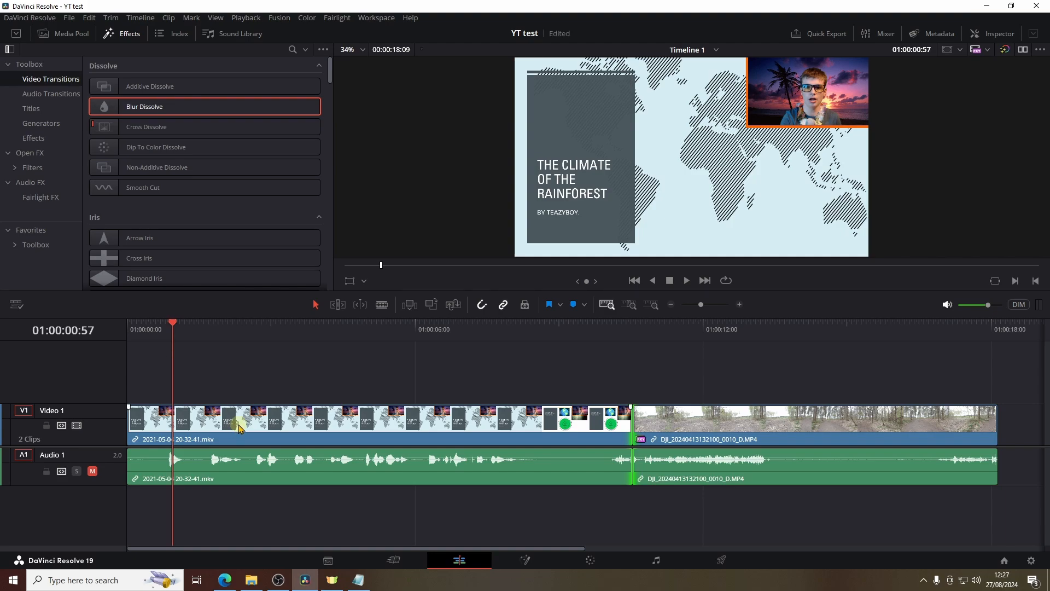
pyautogui.click(780, 435)
pyautogui.moveTo(835, 429); pyautogui.dragTo(394, 380)
pyautogui.hotkey('shift', 'z')
pyautogui.click(793, 376)
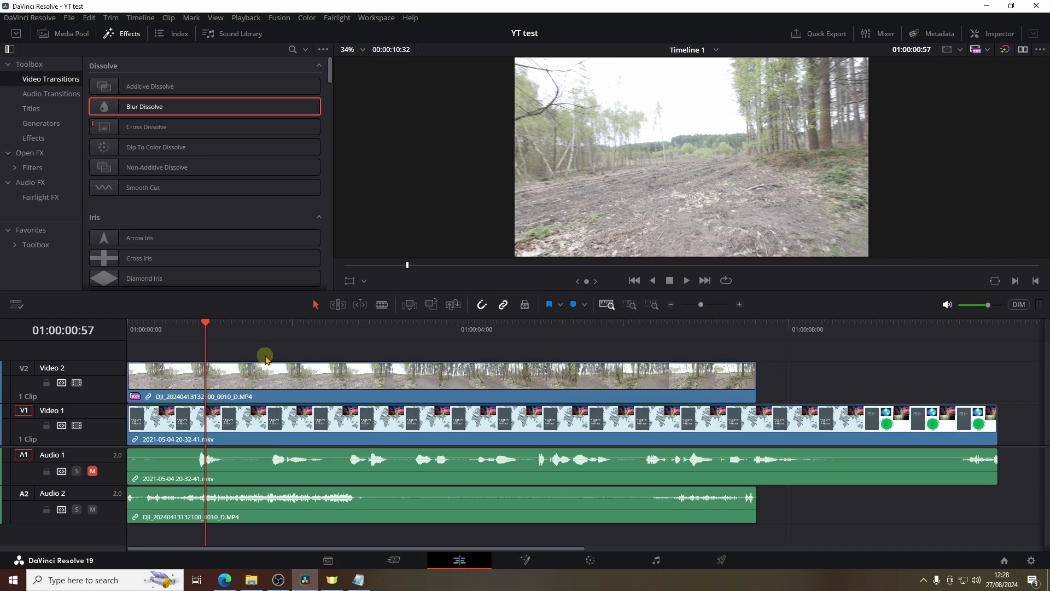
# Try ripple trimming the start of both stacked clips to the playhead, and undo the trim
pyautogui.hotkey('ctrl', 'shift', '[')
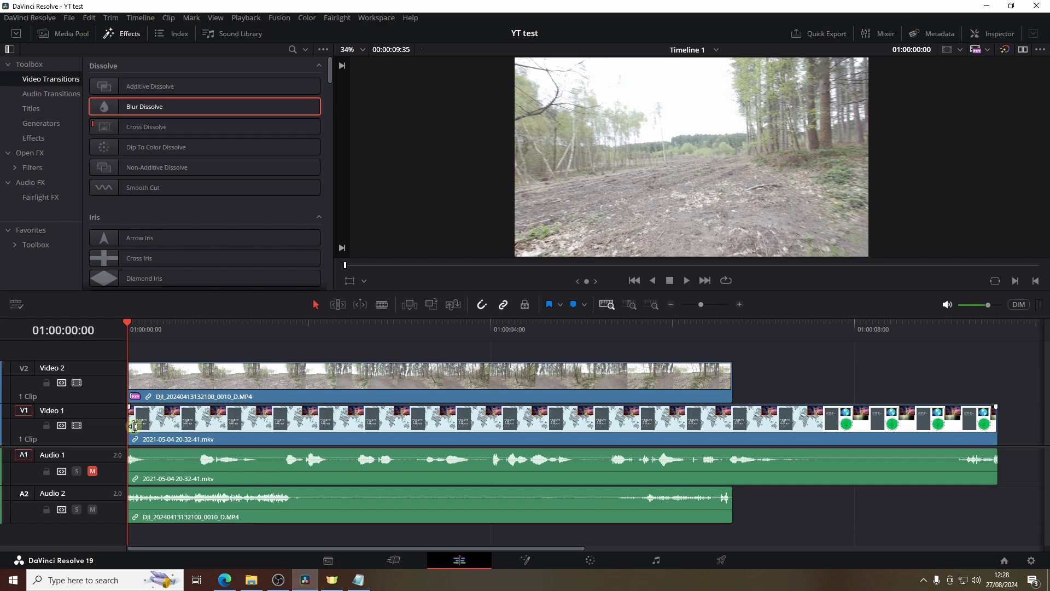
pyautogui.hotkey('ctrl', 'z')
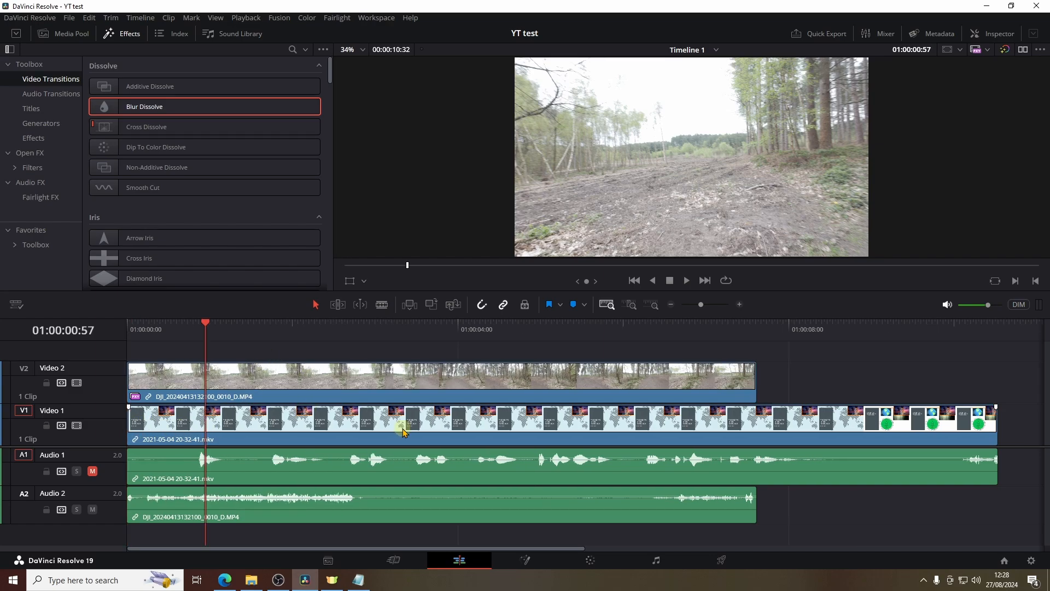
# Ripple trim the end of the Video 1 clip back to 01:00:06:10
pyautogui.click(396, 433)
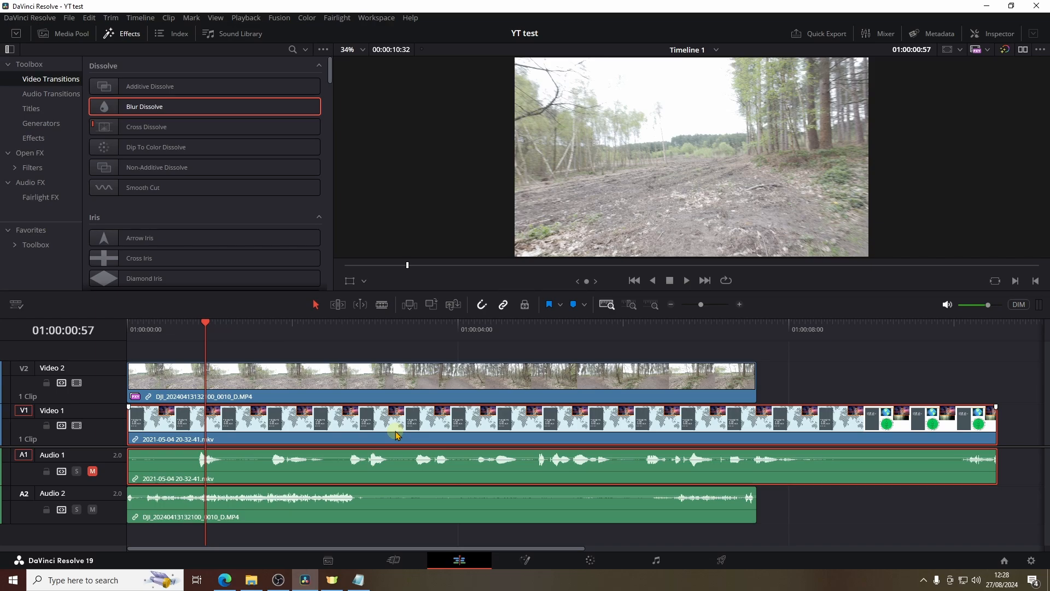
pyautogui.hotkey('ctrl', 'shift', '[')
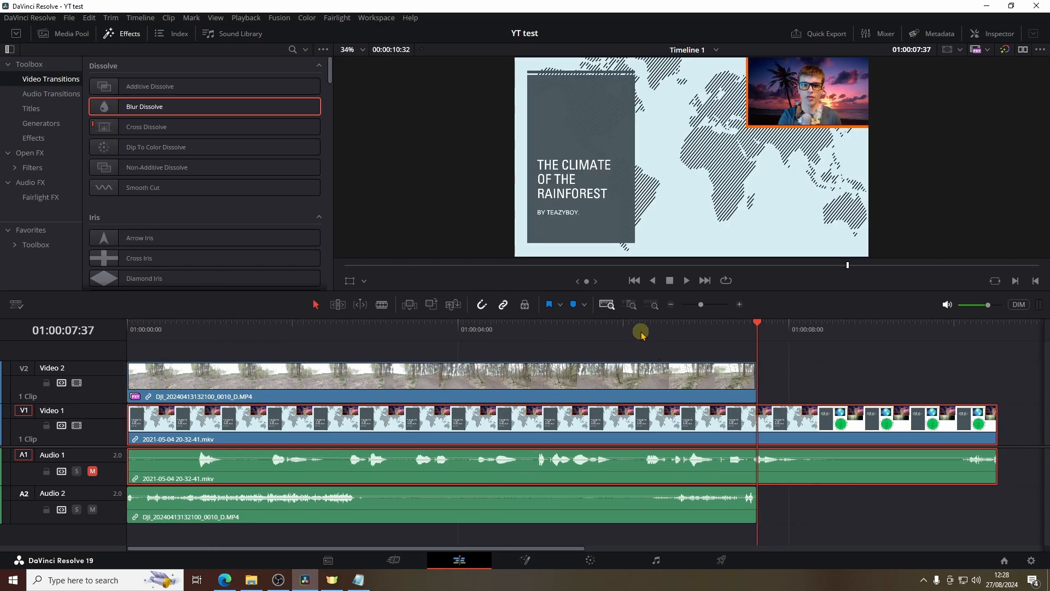
pyautogui.click(637, 331)
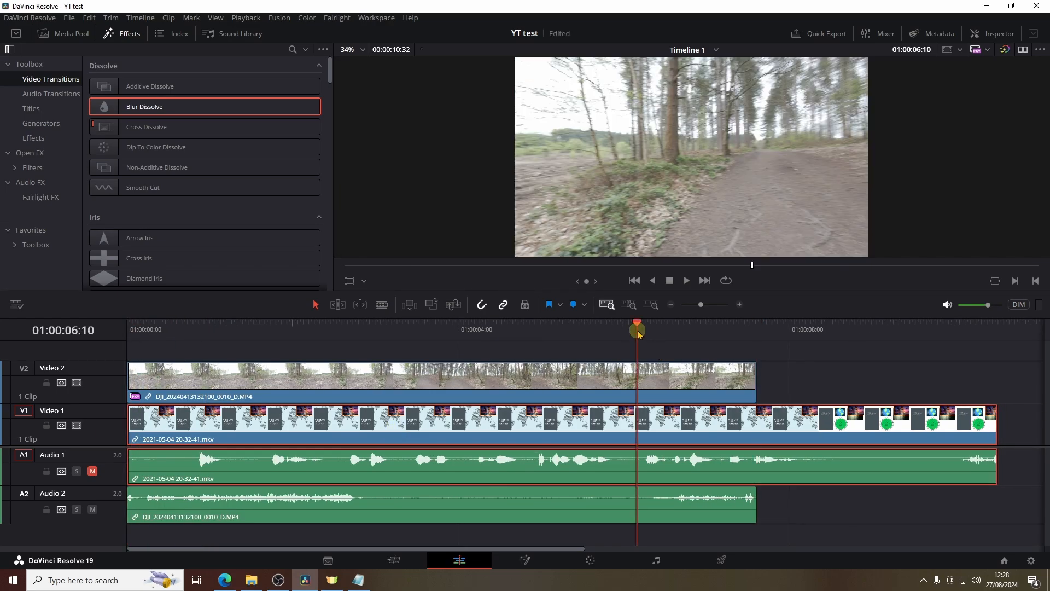
pyautogui.hotkey('ctrl', 'shift', ']')
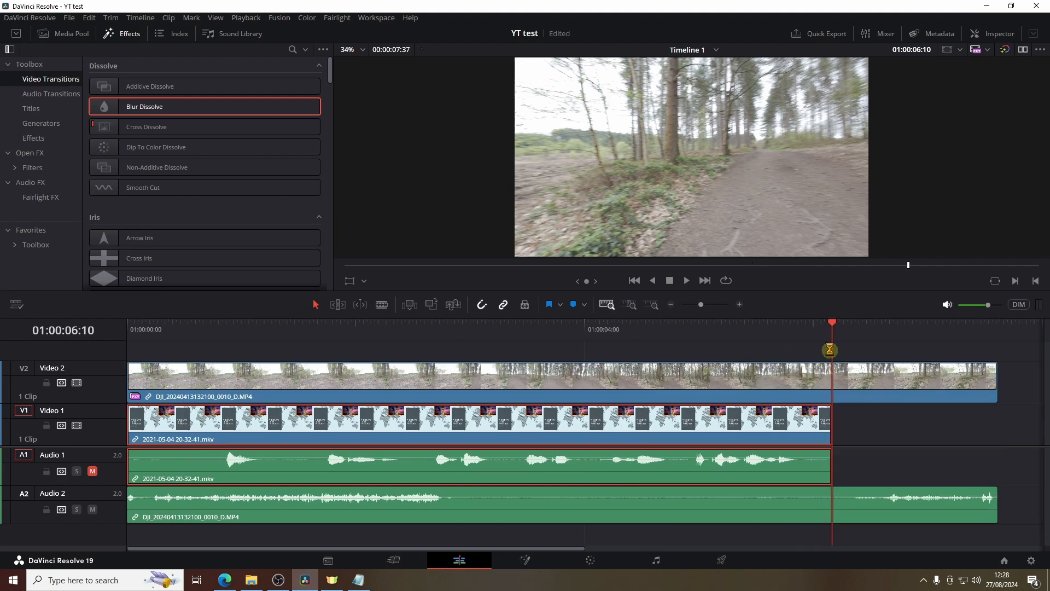
# Split the Video 1 clip at 01:00:03:01, and split both stacked clips just past 01:00:04:00 and at 01:00:05:26
pyautogui.click(473, 330)
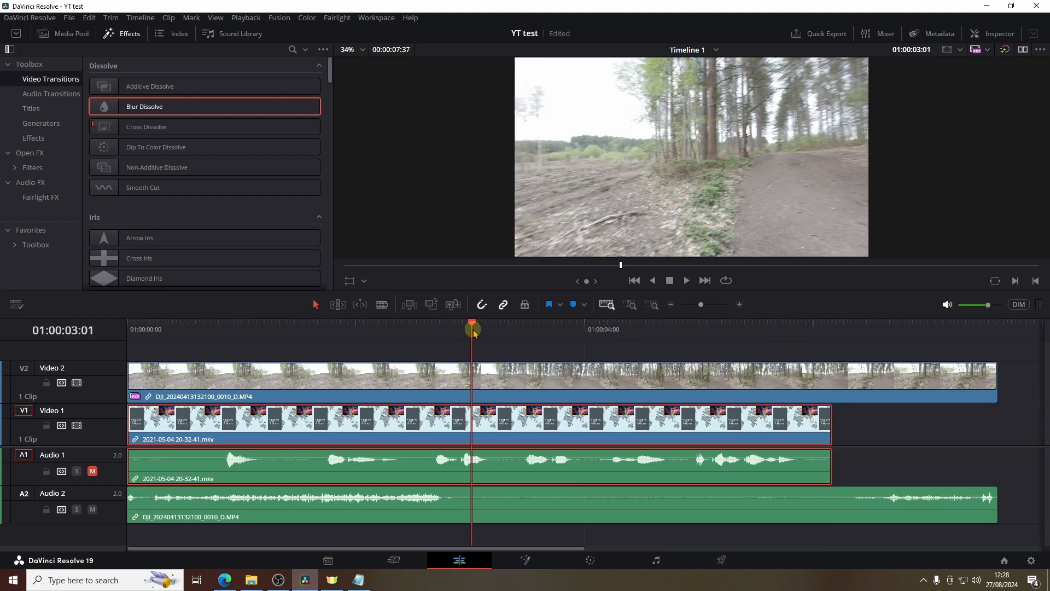
pyautogui.hotkey('ctrl', 'b')
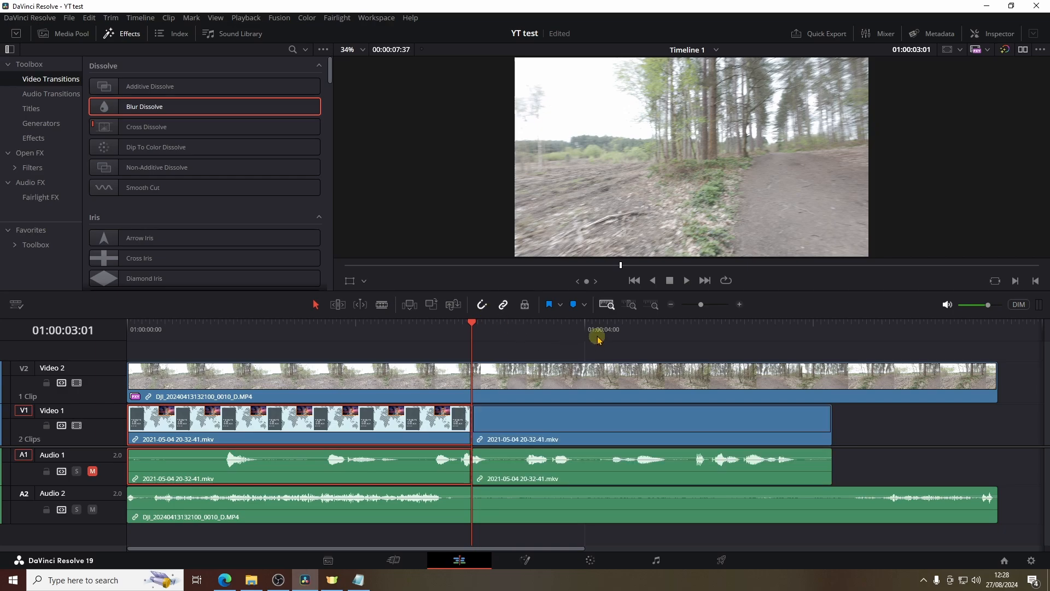
pyautogui.click(616, 329)
pyautogui.hotkey('ctrl', 'b')
pyautogui.click(748, 331)
pyautogui.hotkey('ctrl', 'b')
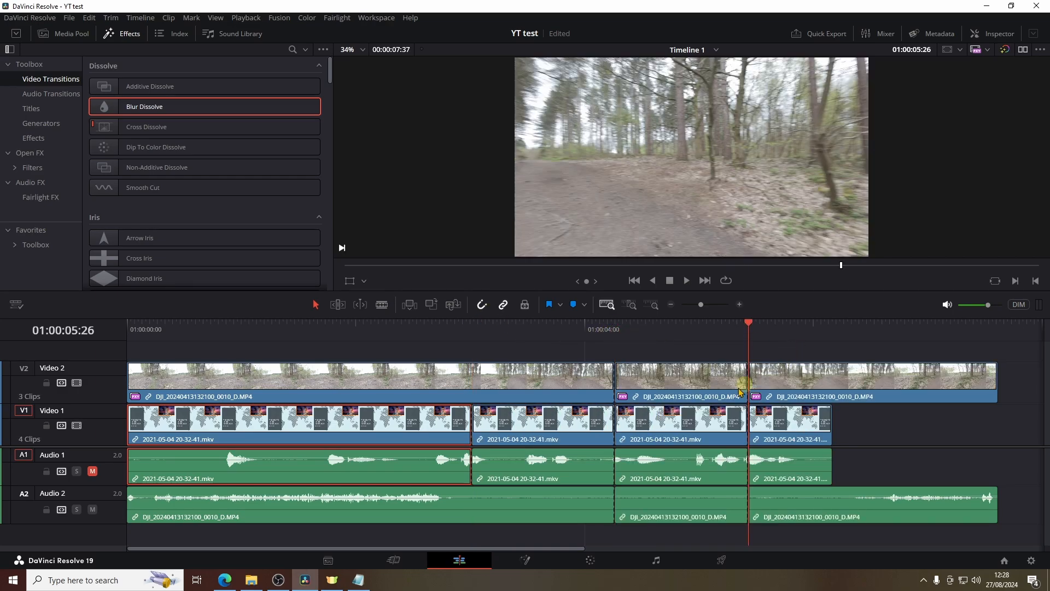
# Try a plain deletion of the third Video 1 segment, undo it, and ripple delete that segment instead
pyautogui.click(548, 425)
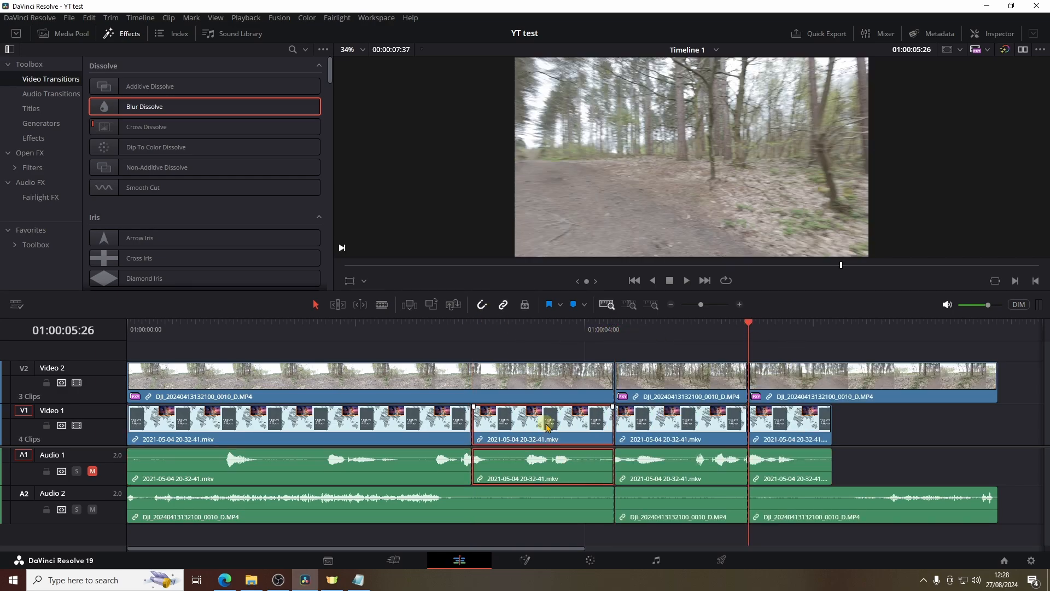
pyautogui.moveTo(542, 426)
pyautogui.mouseDown()
pyautogui.moveTo(740, 421)
pyautogui.moveTo(540, 419)
pyautogui.mouseUp()
pyautogui.click(670, 419)
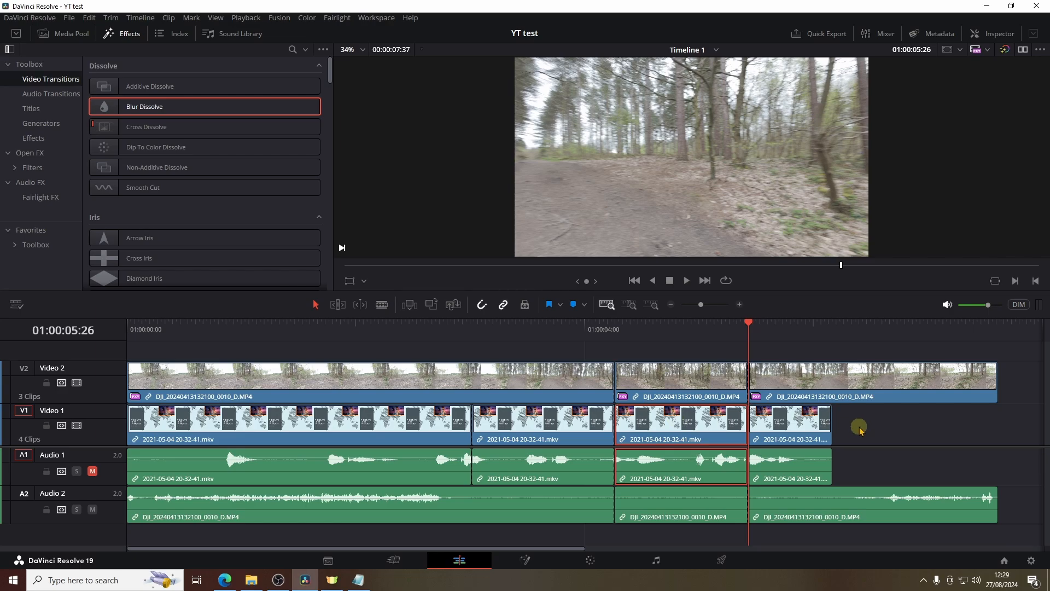
pyautogui.press('BackSpace')
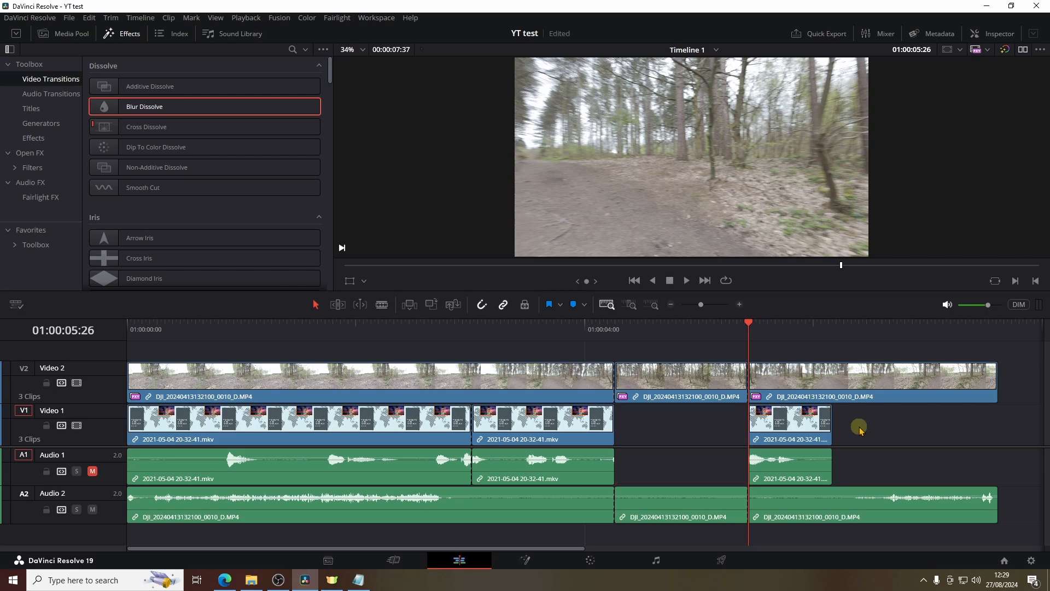
pyautogui.hotkey('ctrl', 'z')
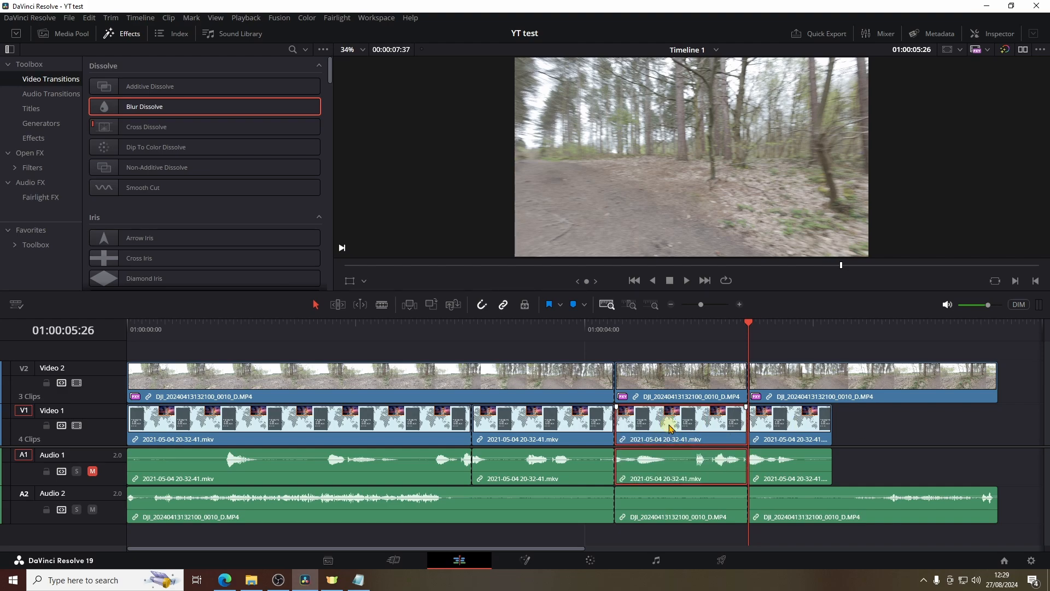
pyautogui.press('Delete')
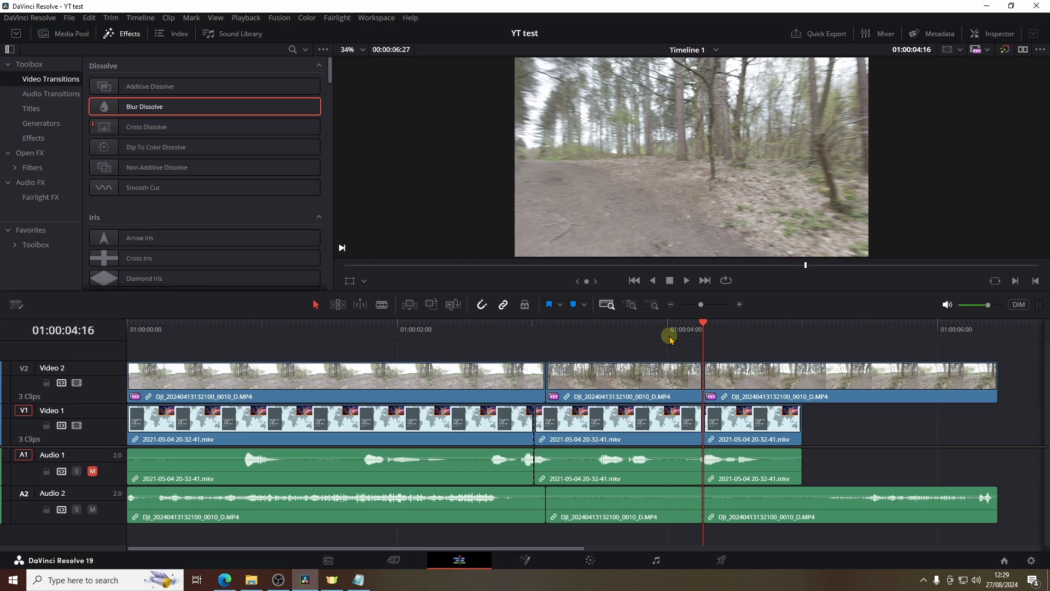
# Place July - John Patitucci.mp3 on a new Audio 3 track near the timeline's start, and mute Audio 3 and Audio 2
pyautogui.click(82, 33)
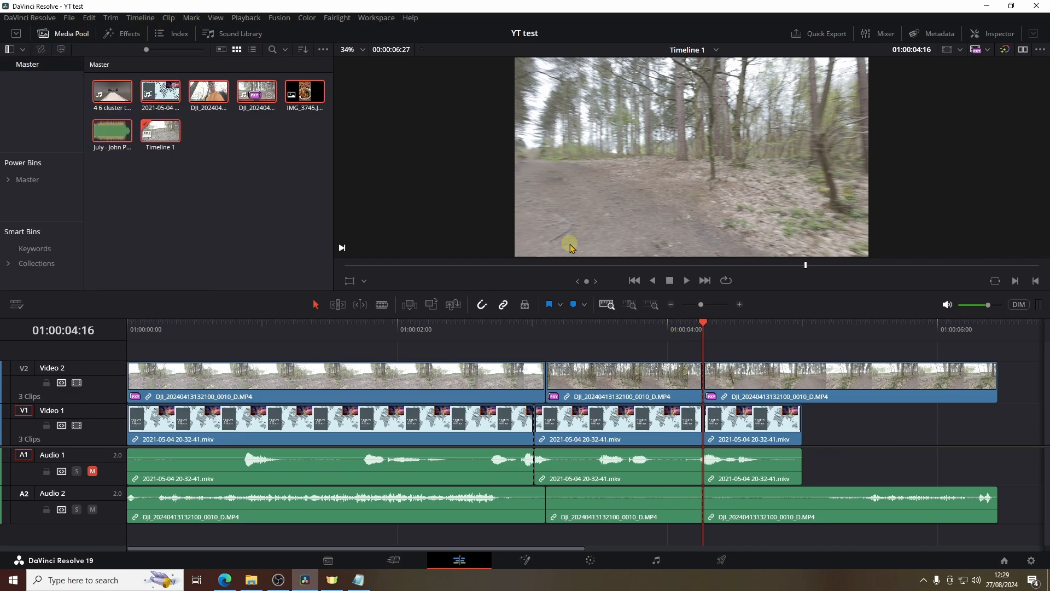
pyautogui.click(109, 140)
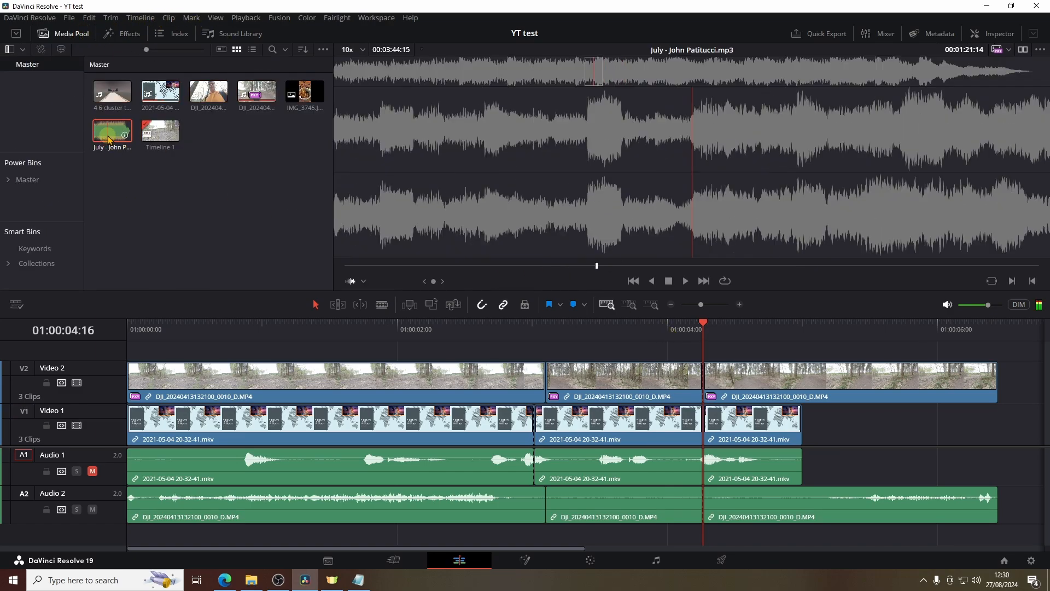
pyautogui.moveTo(110, 141); pyautogui.dragTo(214, 532)
pyautogui.click(93, 530)
pyautogui.click(93, 492)
# Ripple delete the first segment on Video 1
pyautogui.click(131, 423)
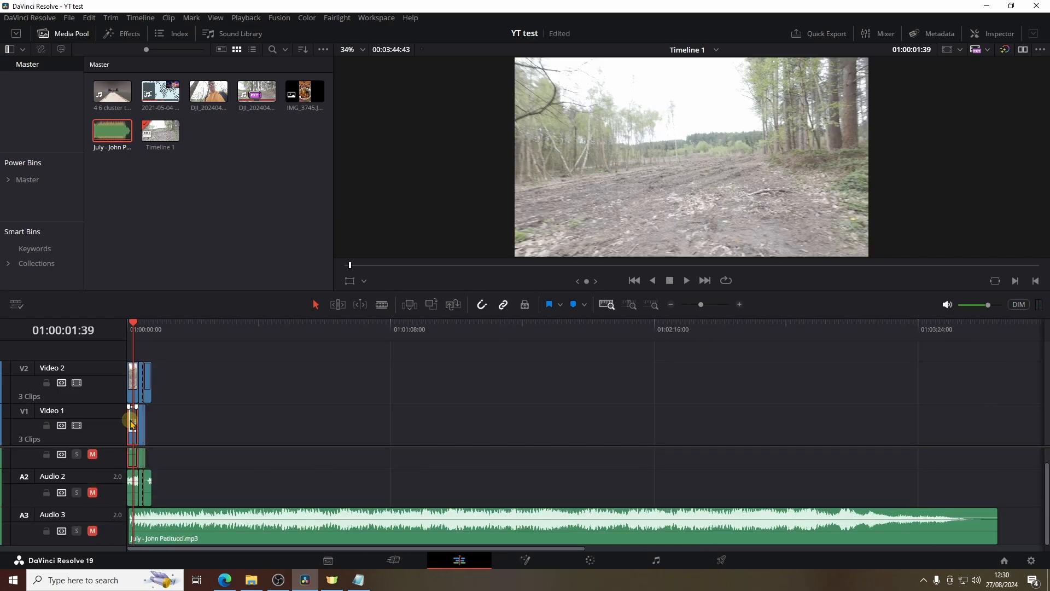
pyautogui.press('Delete')
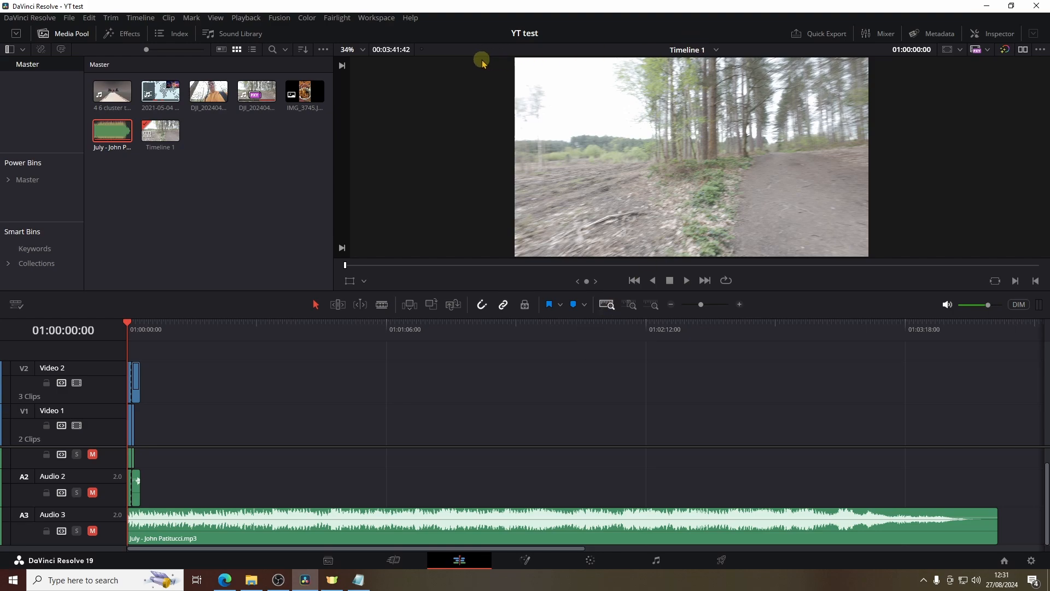
# Review the viewer's zoom levels and proxy options, and try the 4:5 and 1:1 aspect-ratio guides before turning all guides off
pyautogui.click(363, 50)
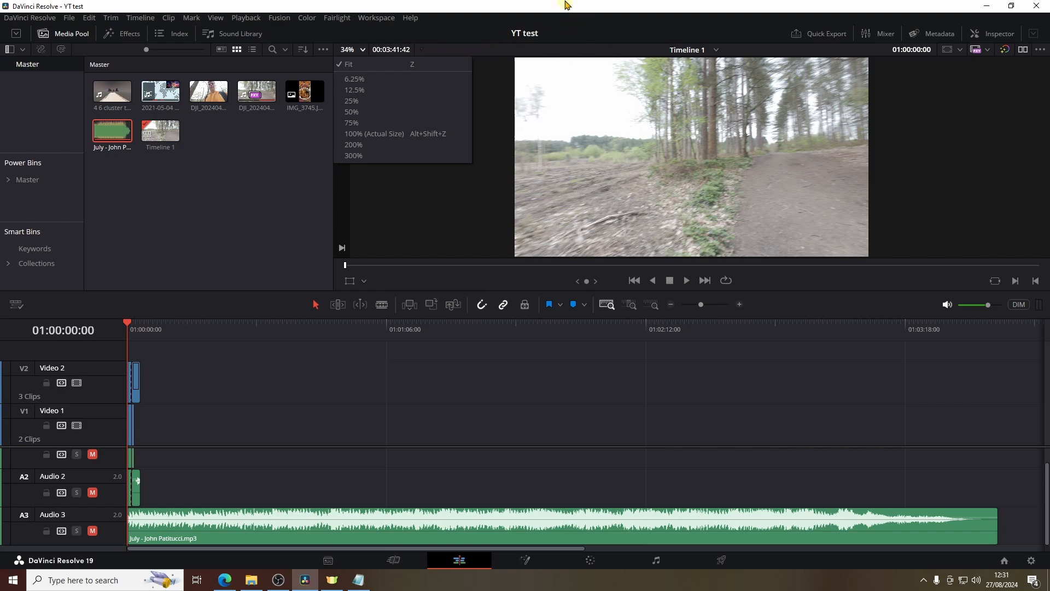
pyautogui.click(987, 50)
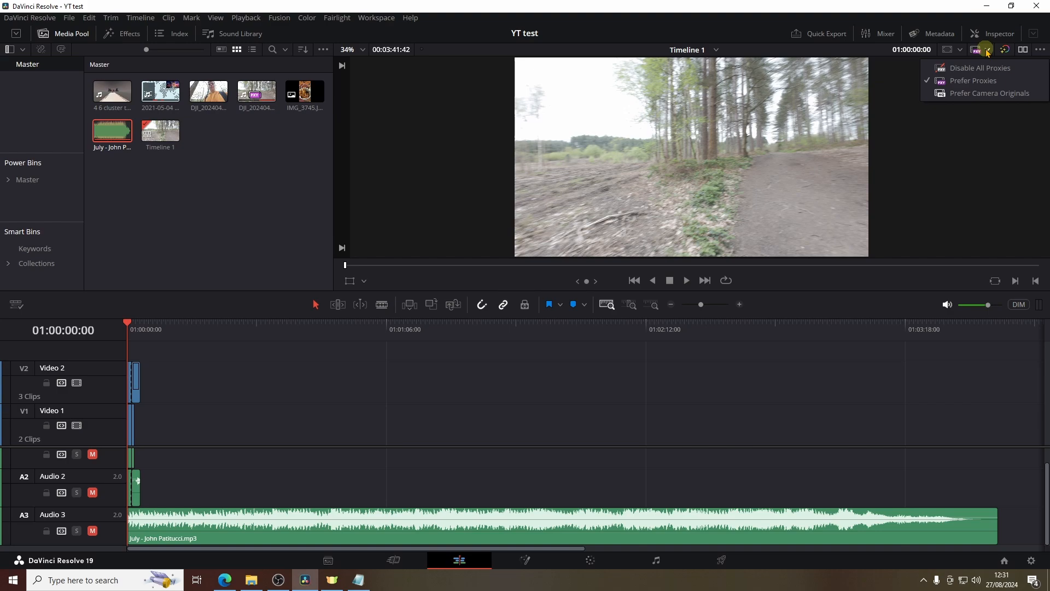
pyautogui.click(961, 50)
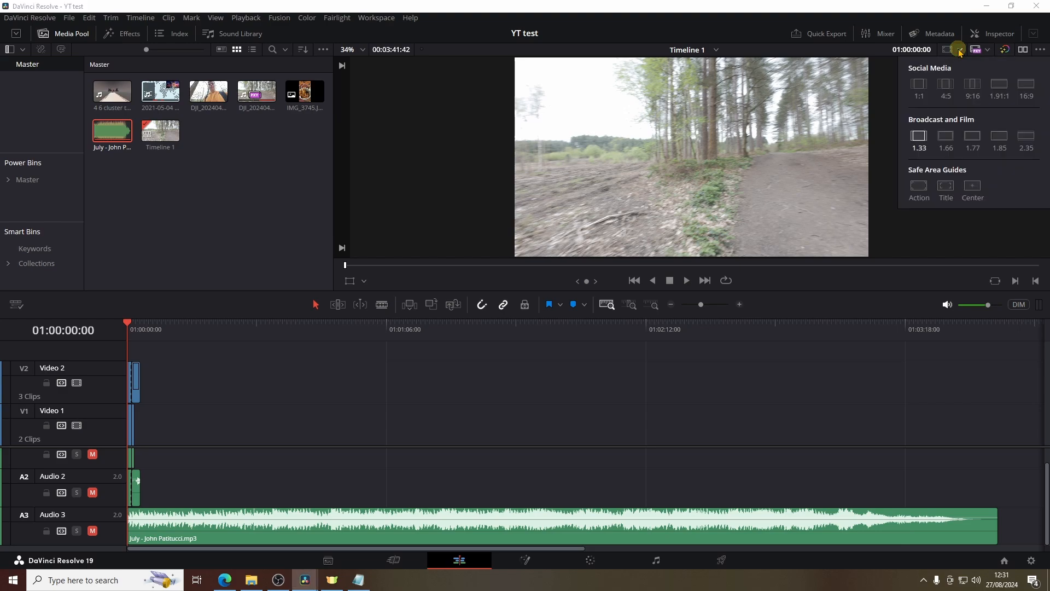
pyautogui.click(946, 85)
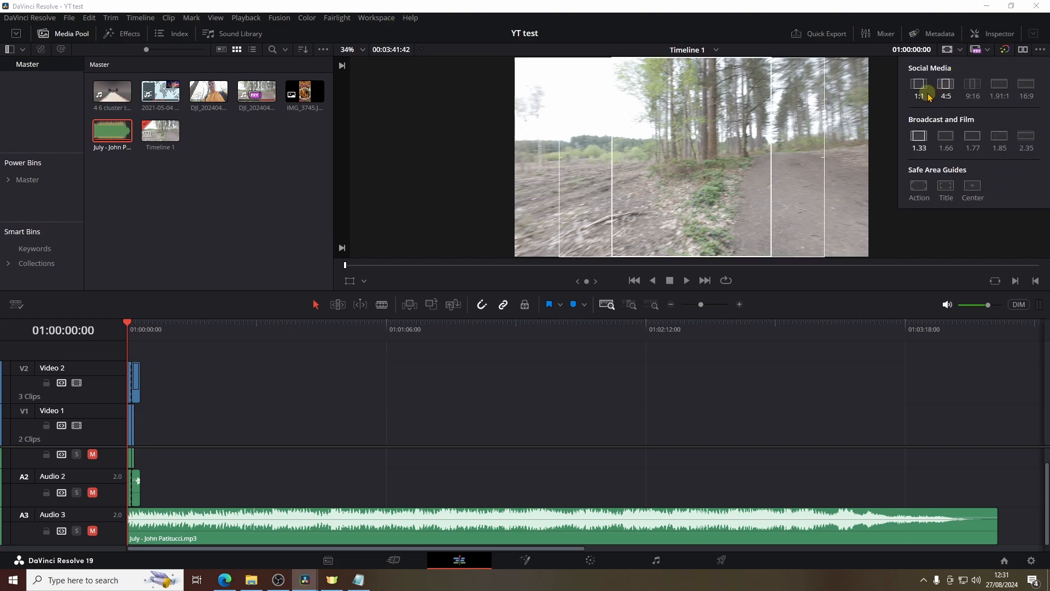
pyautogui.click(918, 84)
pyautogui.click(946, 85)
pyautogui.click(919, 85)
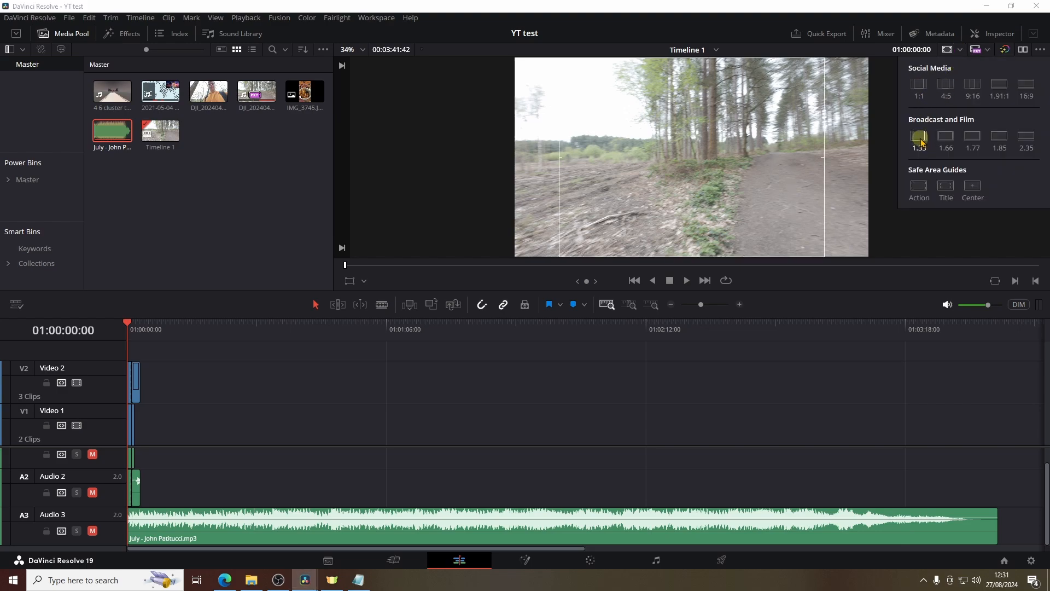
pyautogui.click(921, 140)
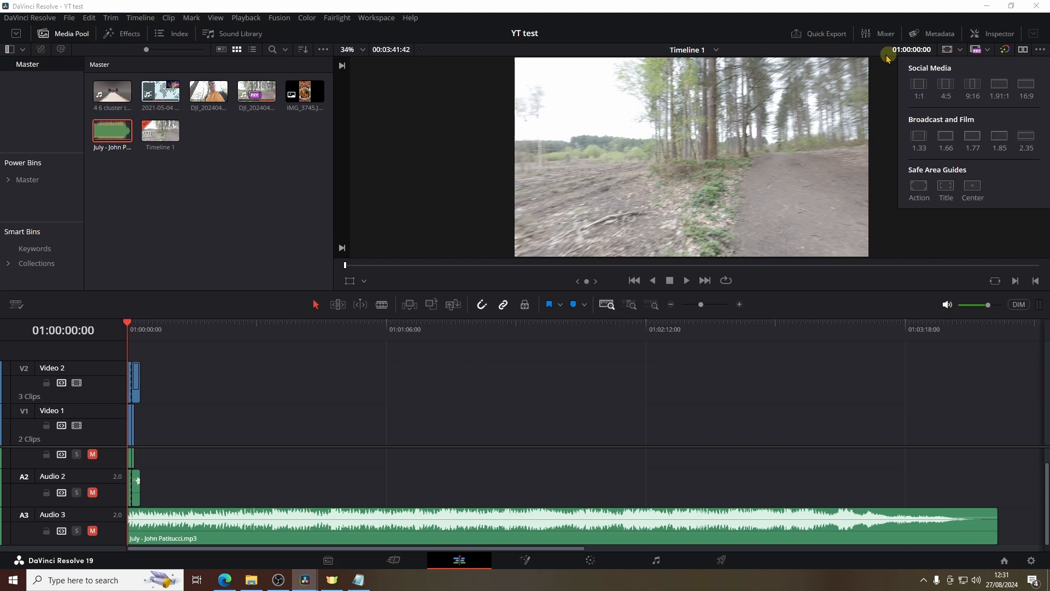
pyautogui.click(815, 48)
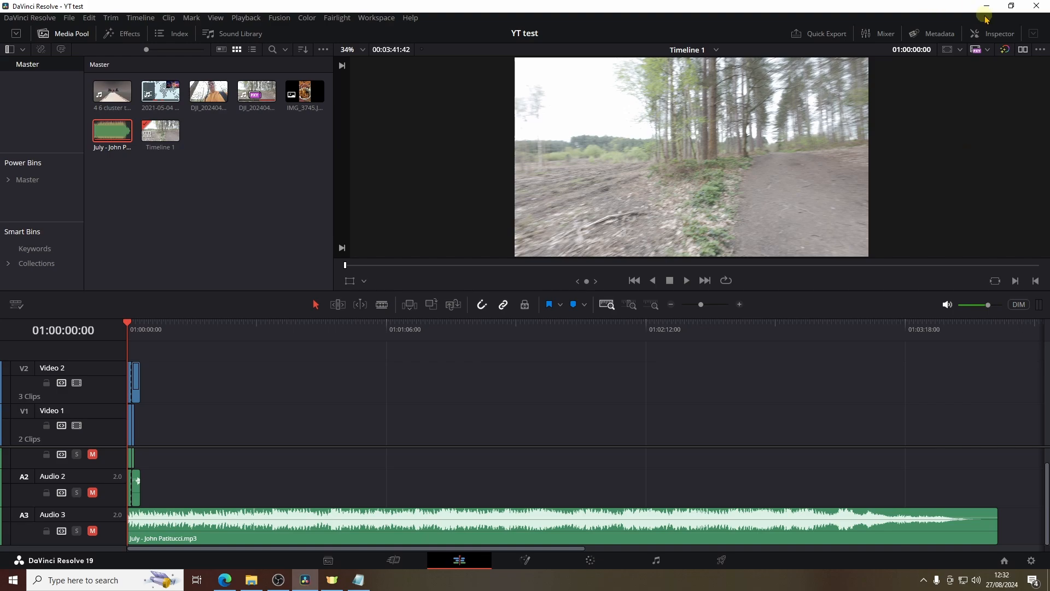
# Try changing the DJI clip's zoom in the Inspector's video properties, and reset the zoom to 1.000
pyautogui.click(995, 35)
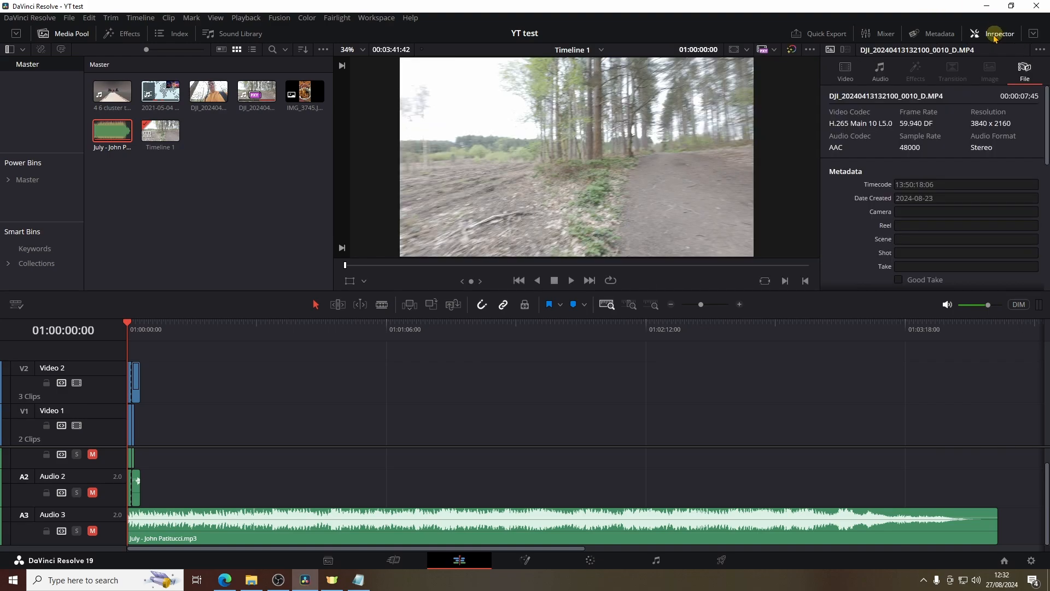
pyautogui.click(846, 71)
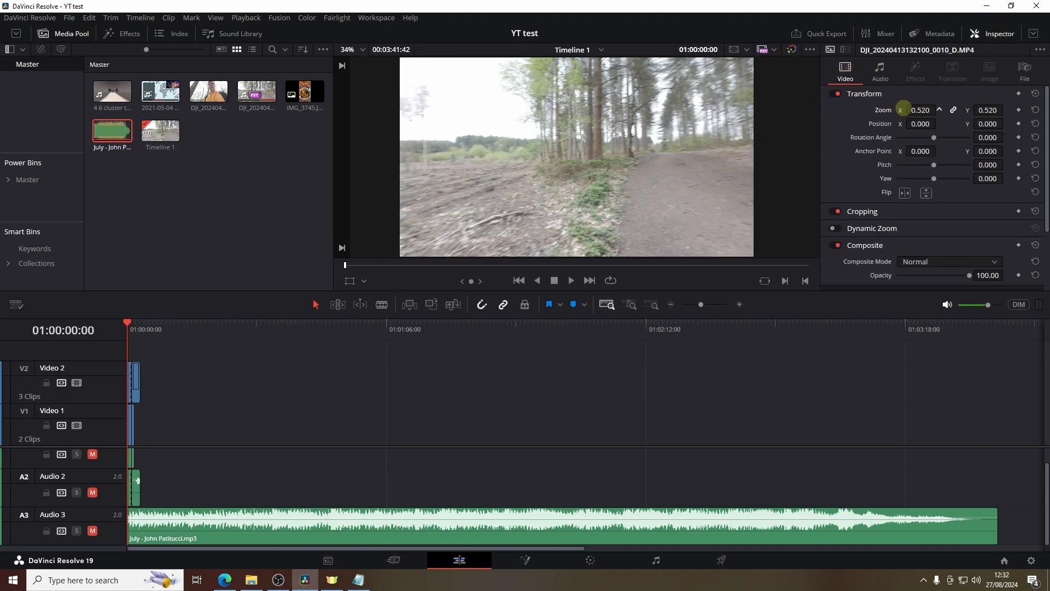
pyautogui.moveTo(911, 110); pyautogui.dragTo(932, 108)
pyautogui.click(1035, 110)
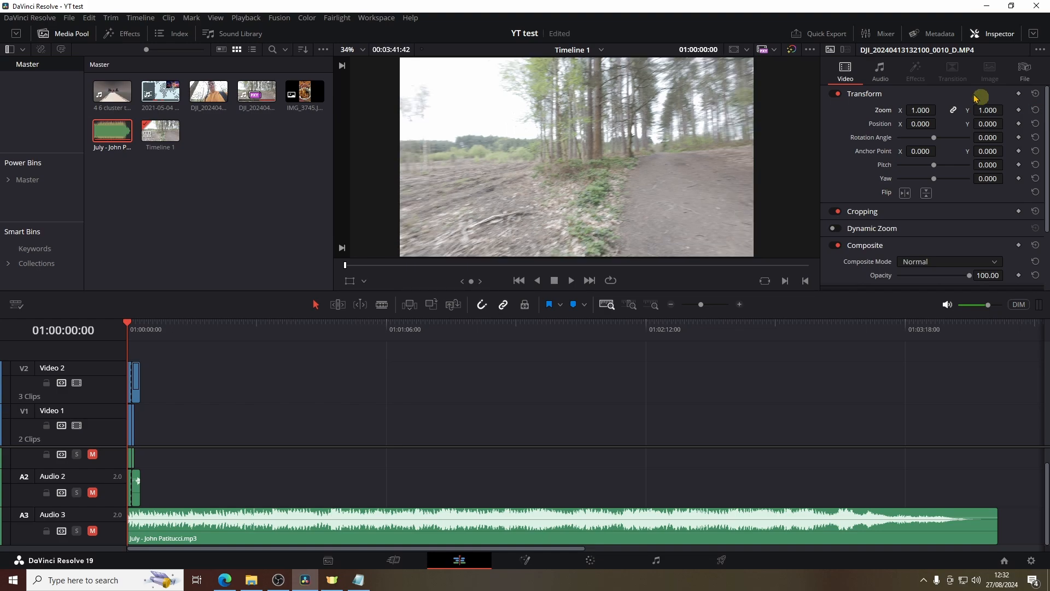
# Examine the DJI clip's audio and file properties in the Inspector, as well as its metadata
pyautogui.click(880, 71)
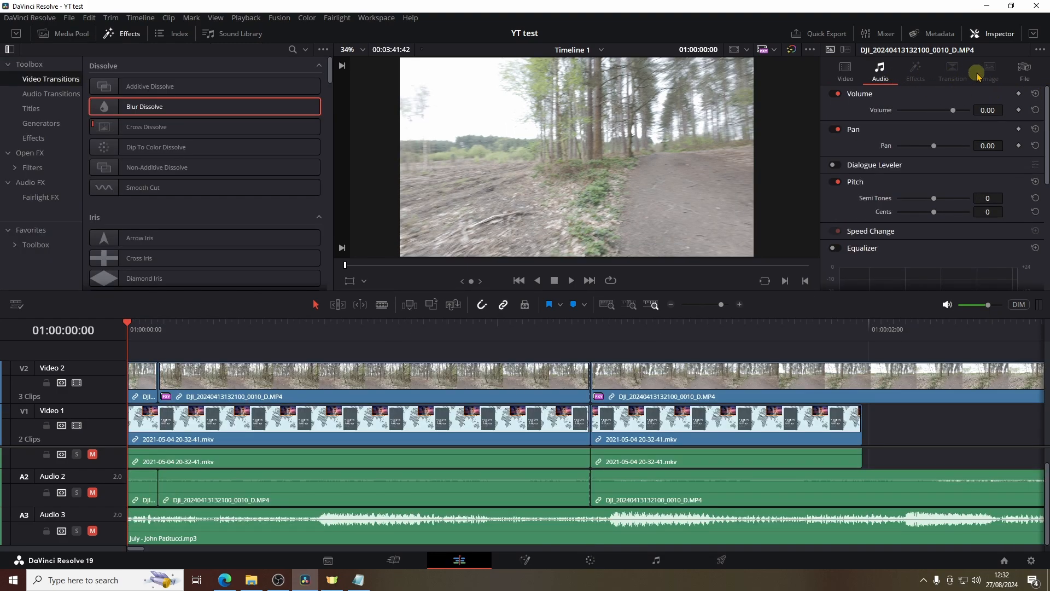
pyautogui.click(1024, 71)
pyautogui.scroll(-5, 954, 187)
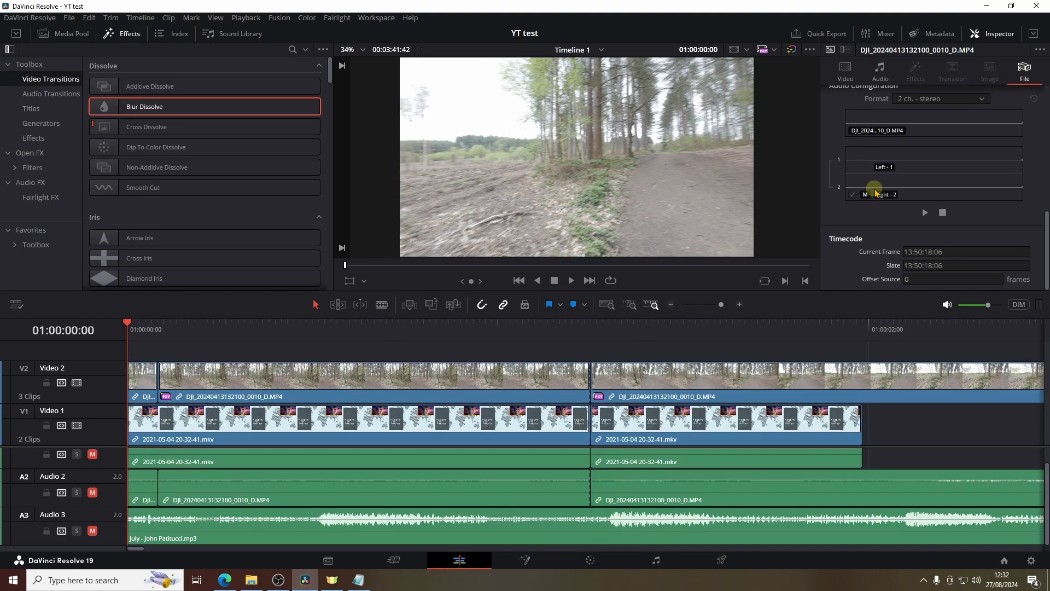
pyautogui.click(948, 37)
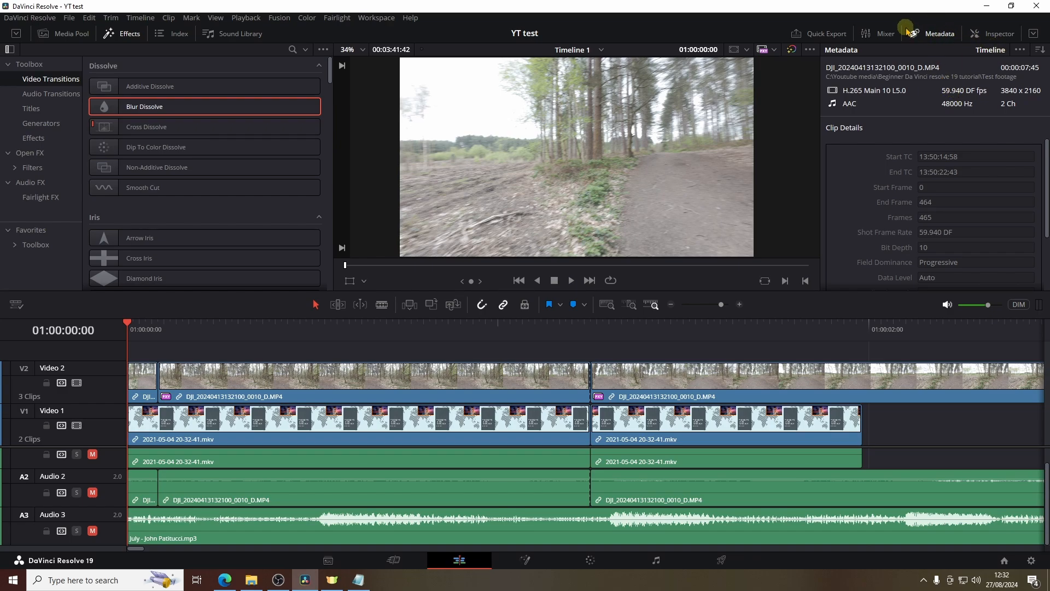
pyautogui.scroll(1, 688, 472)
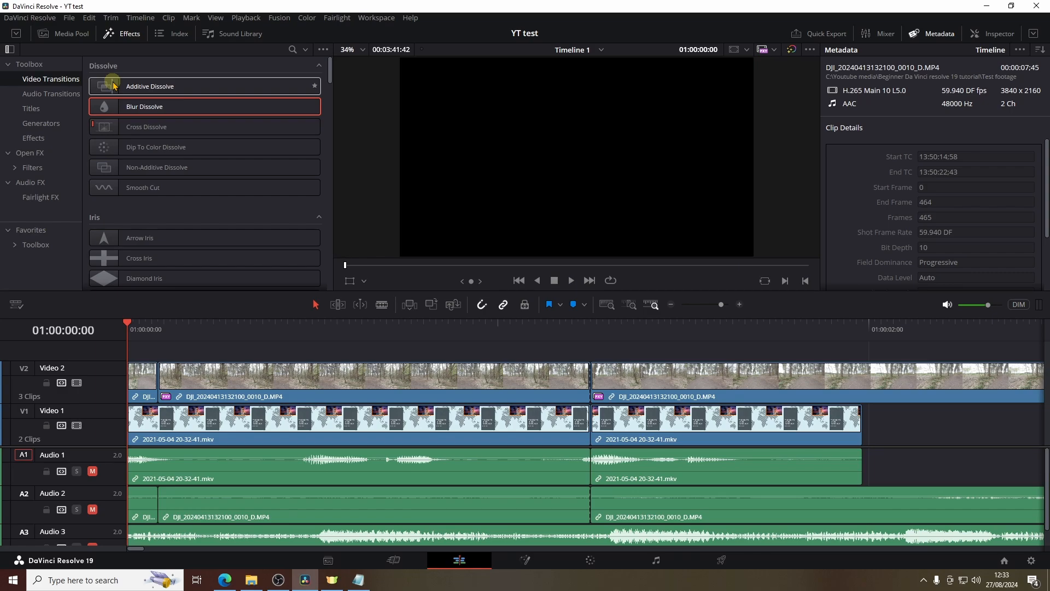
# Look through the titles, generators and effects, apply the Open FX Box Blur to the second Video 1 clip, and open that clip's Inspector
pyautogui.click(32, 112)
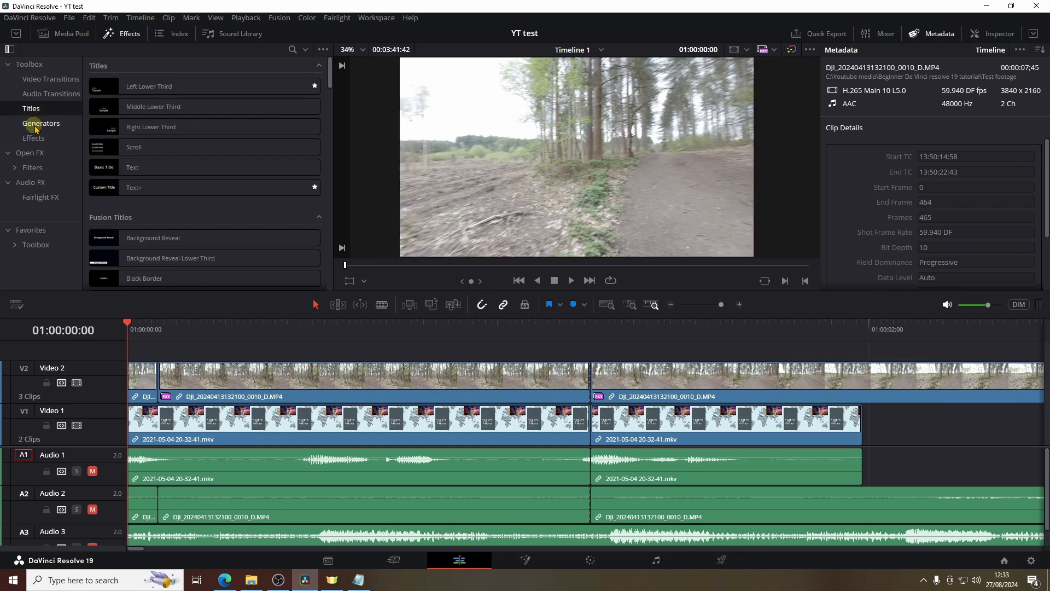
pyautogui.click(40, 124)
pyautogui.click(33, 138)
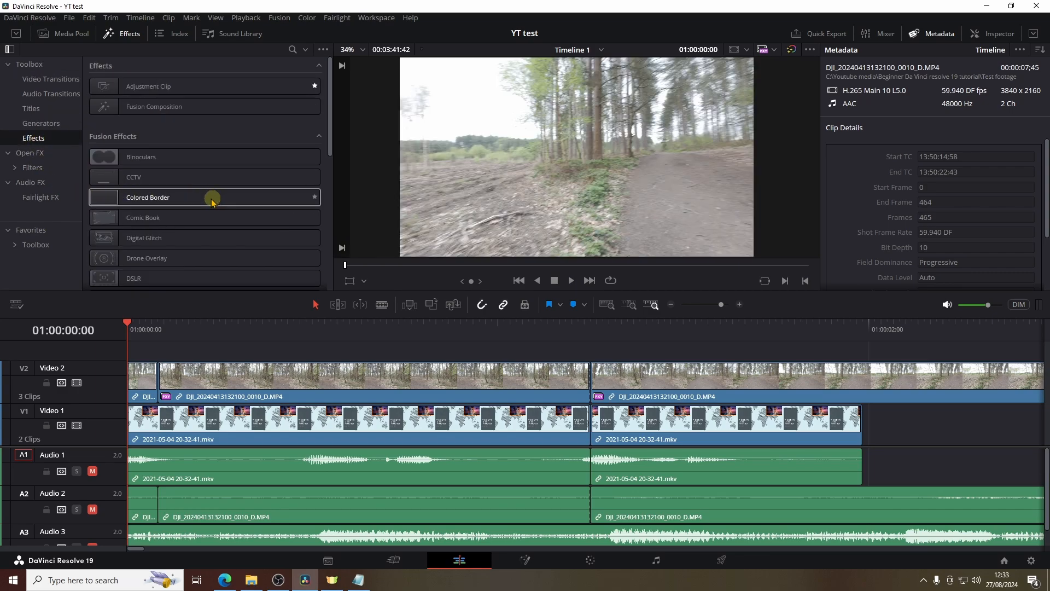
pyautogui.click(38, 153)
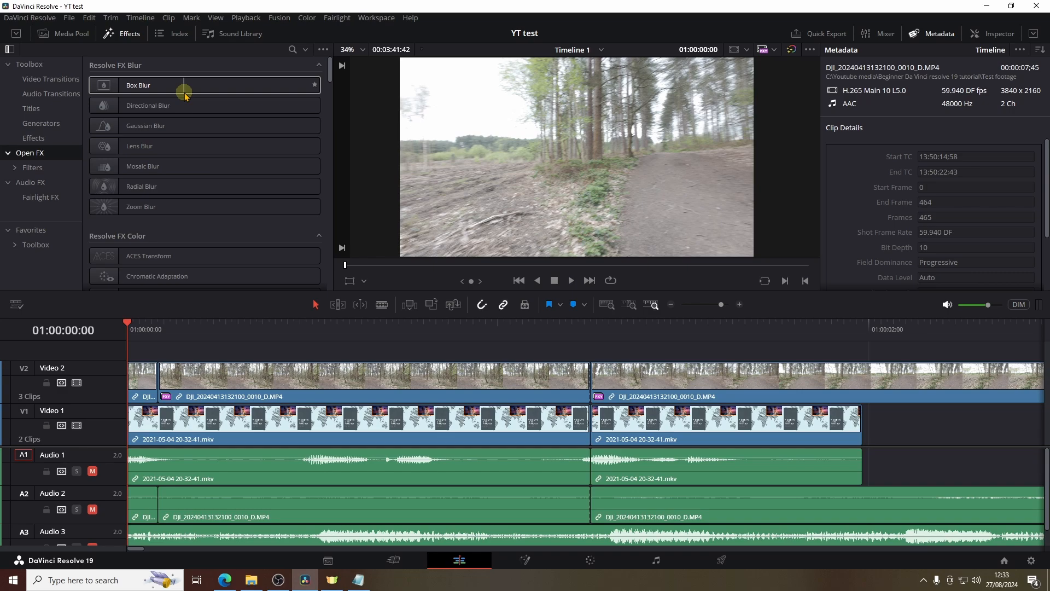
pyautogui.moveTo(159, 85); pyautogui.dragTo(652, 427)
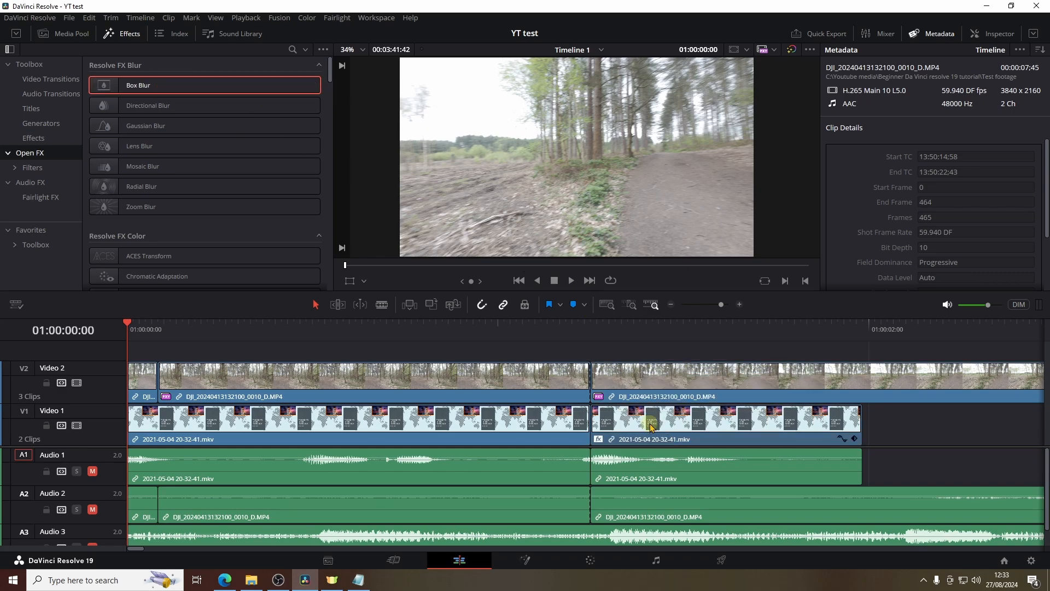
pyautogui.click(659, 430)
pyautogui.click(989, 35)
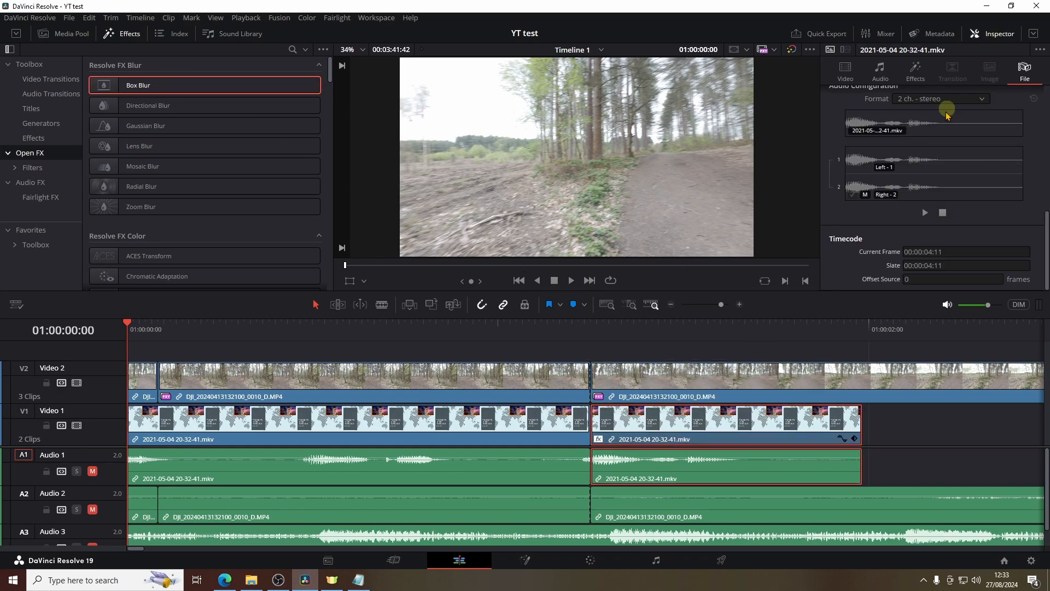
# Examine the second Video 1 clip's Box Blur settings in the Inspector, and scrub the playhead across the whole timeline
pyautogui.click(913, 71)
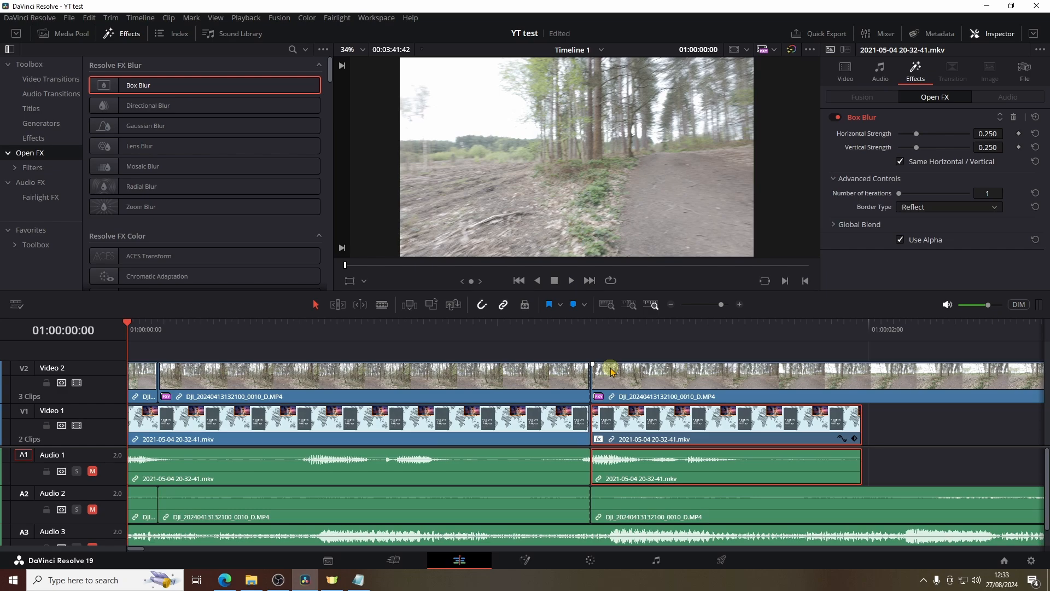
pyautogui.click(606, 304)
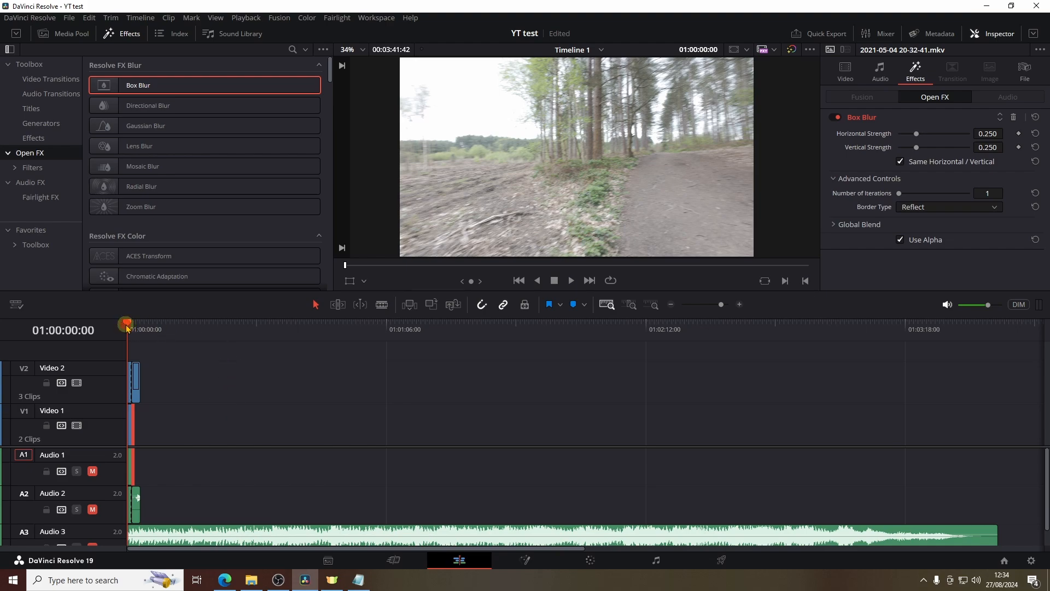
pyautogui.moveTo(127, 322); pyautogui.dragTo(646, 325)
pyautogui.moveTo(750, 375); pyautogui.dragTo(153, 389)
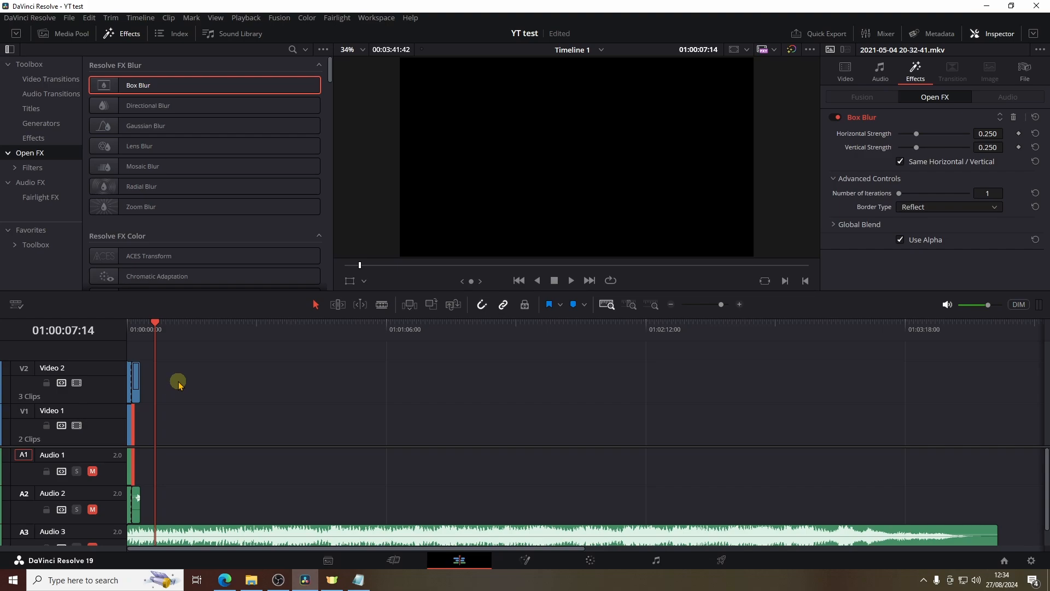
pyautogui.click(136, 331)
pyautogui.hotkey('shift', 'z')
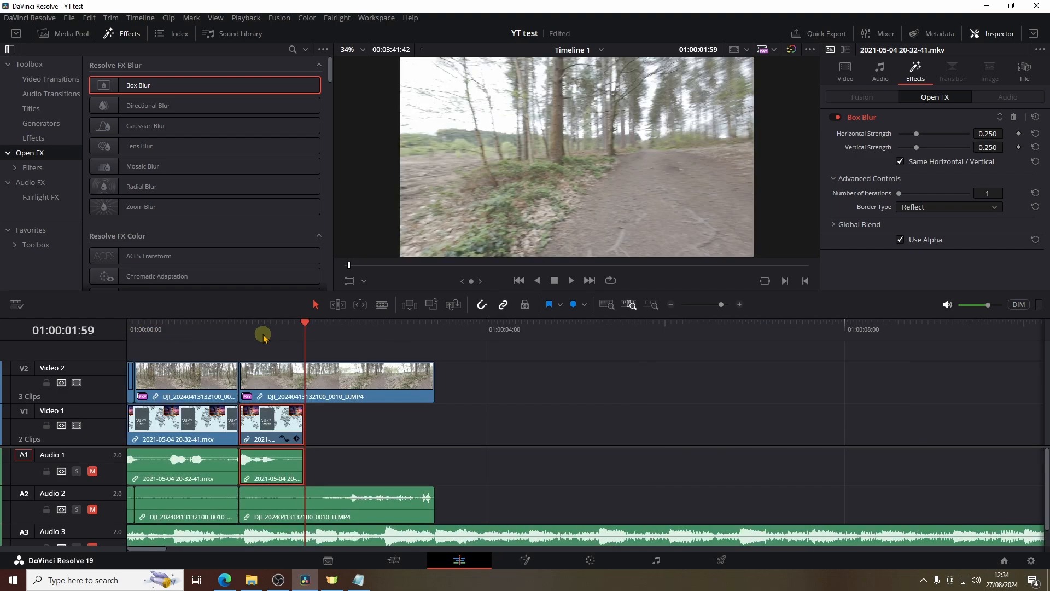
# Set the timeline's in point to 01:00:01:15 and its out point to 01:00:01:59, spanning the second Video 1 clip
pyautogui.click(244, 330)
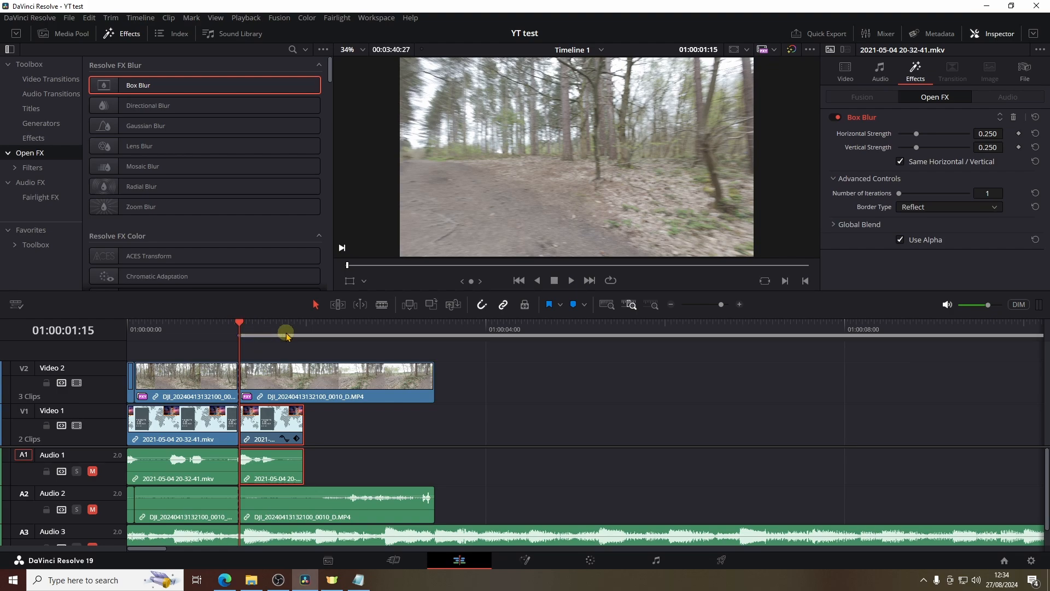
pyautogui.click(305, 330)
pyautogui.press('o')
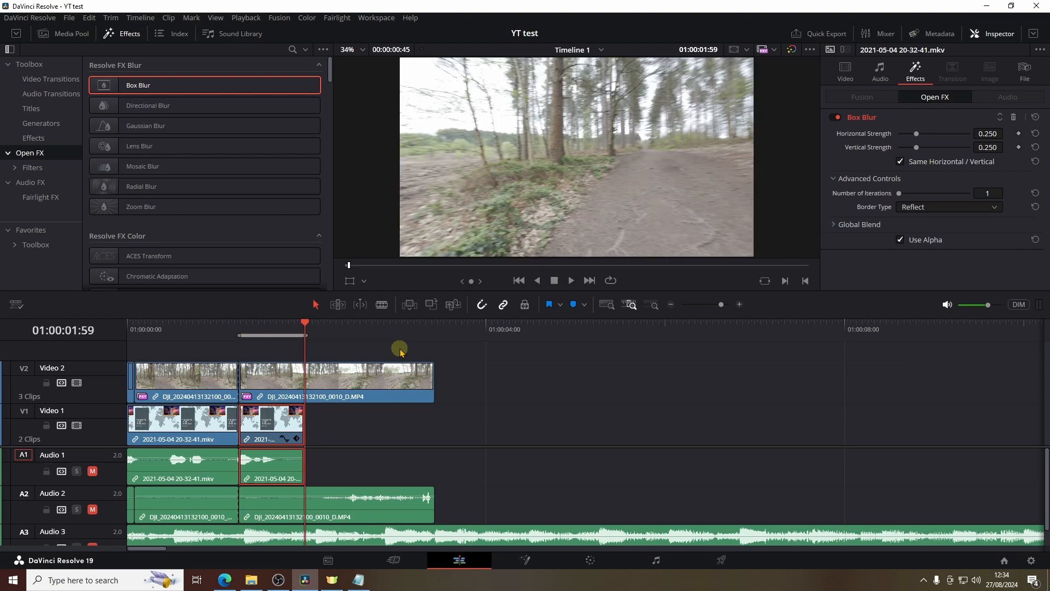
pyautogui.hotkey('alt', 'x')
pyautogui.press('o')
pyautogui.click(239, 329)
pyautogui.press('o')
# Quick-export the marked range with the H.264 Master preset, and open the exported Timeline 1.mov from its folder in File Explorer
pyautogui.click(811, 32)
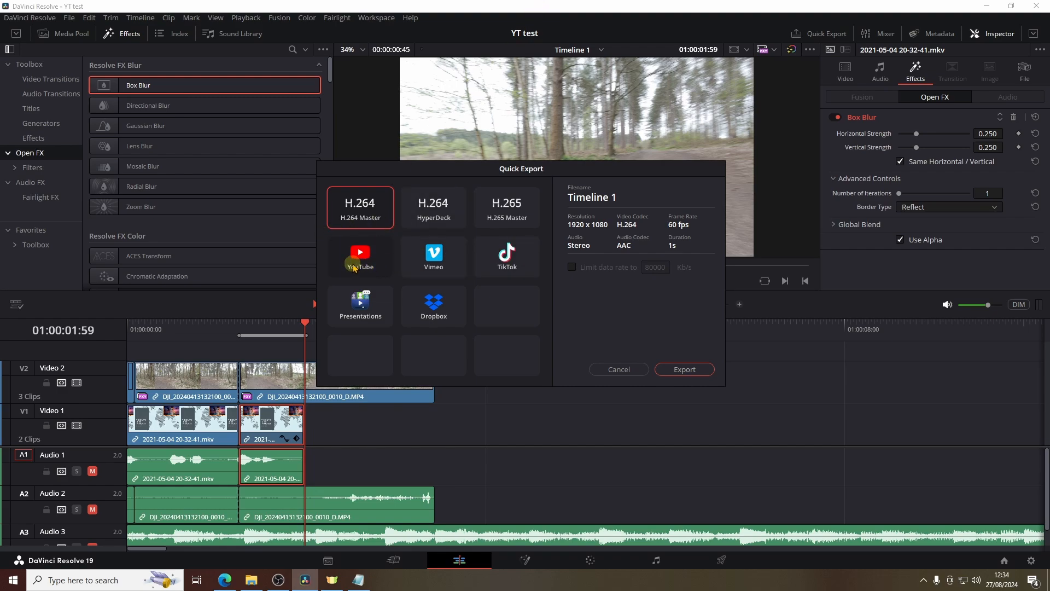
pyautogui.click(691, 375)
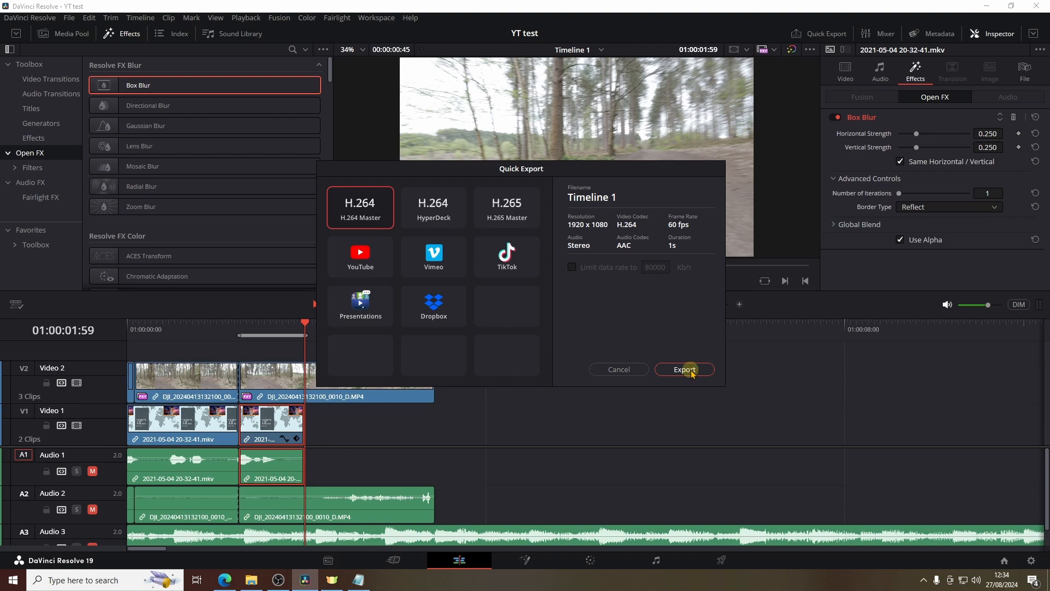
pyautogui.click(748, 437)
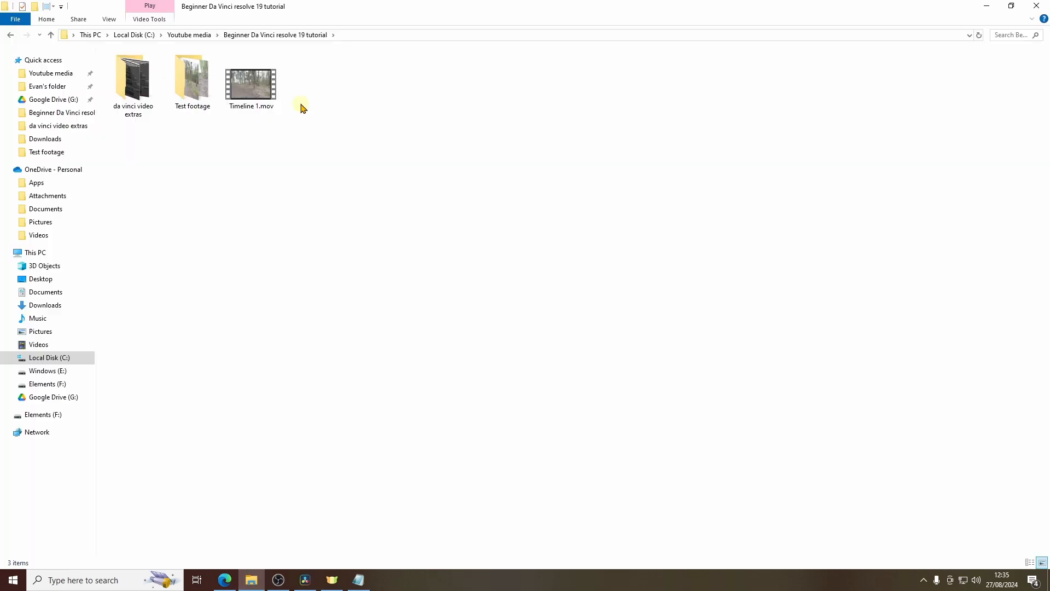
pyautogui.doubleClick(251, 84)
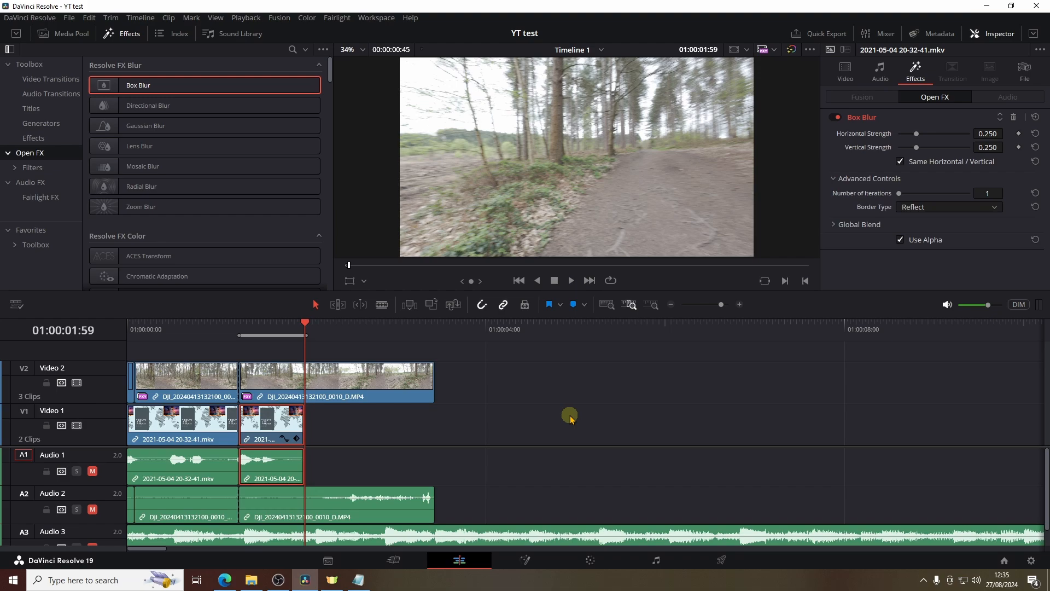
# In DaVinci Resolve, move the last DJI clip on Video 2 about 2.5 seconds later along the timeline
pyautogui.moveTo(350, 382); pyautogui.dragTo(558, 389)
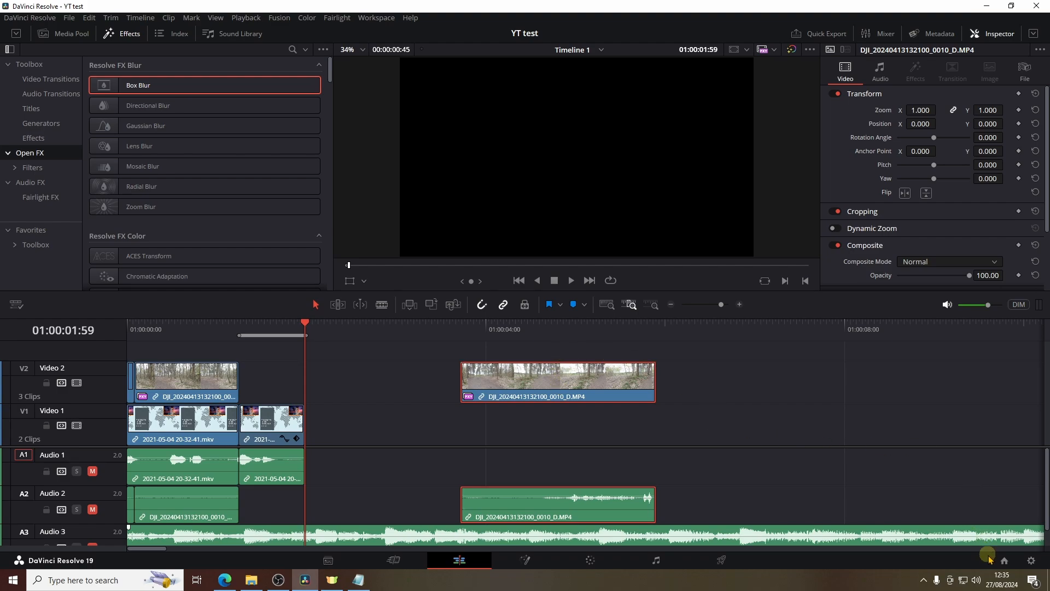
# Export the YT test project as the archive YT test.dra on drive F:, including media files, render cache and proxy media
pyautogui.click(1009, 564)
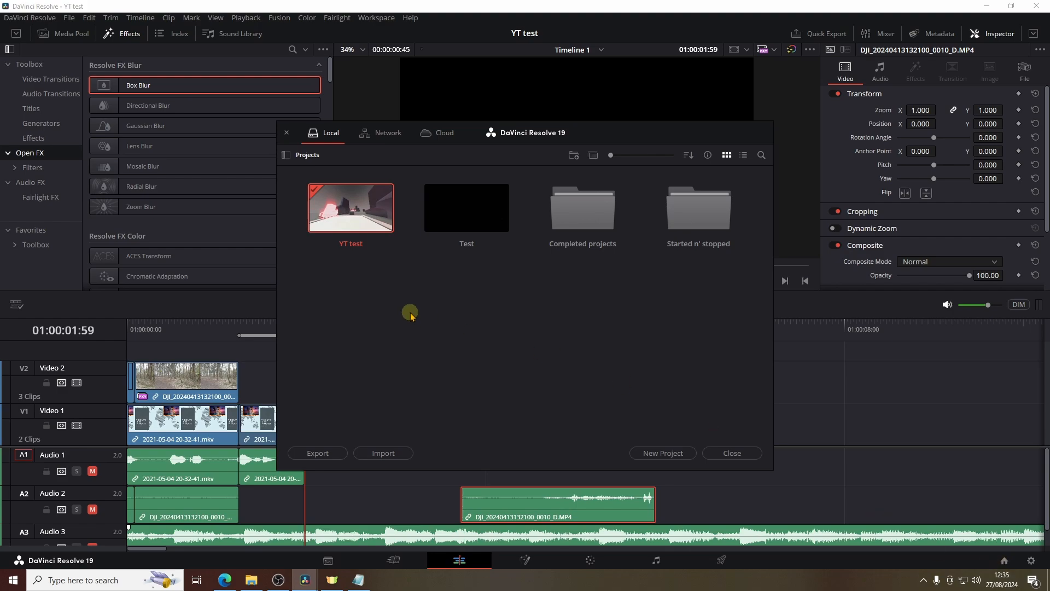
pyautogui.rightClick(351, 214)
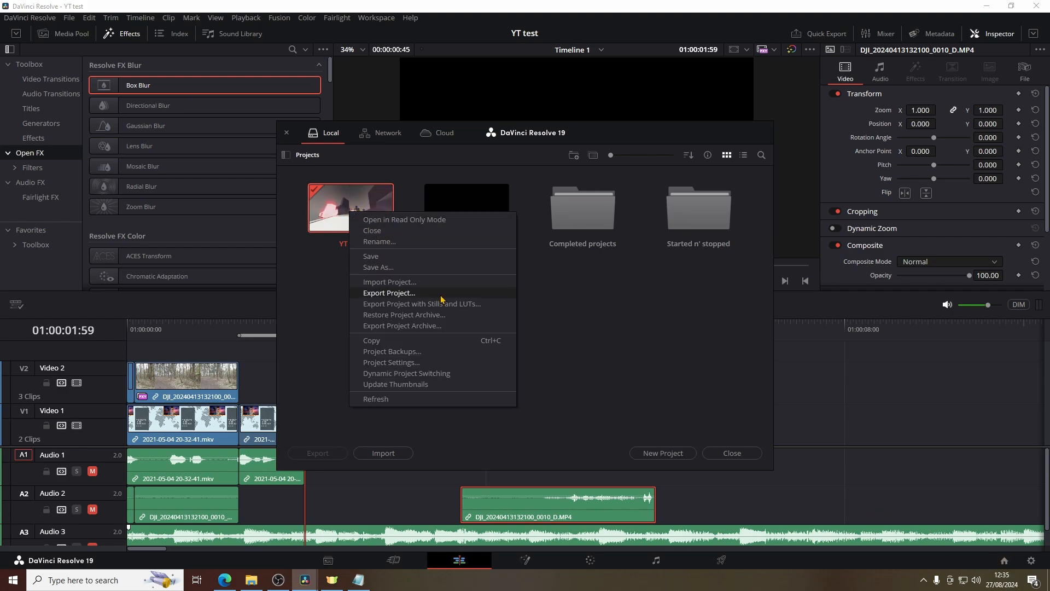
pyautogui.click(447, 328)
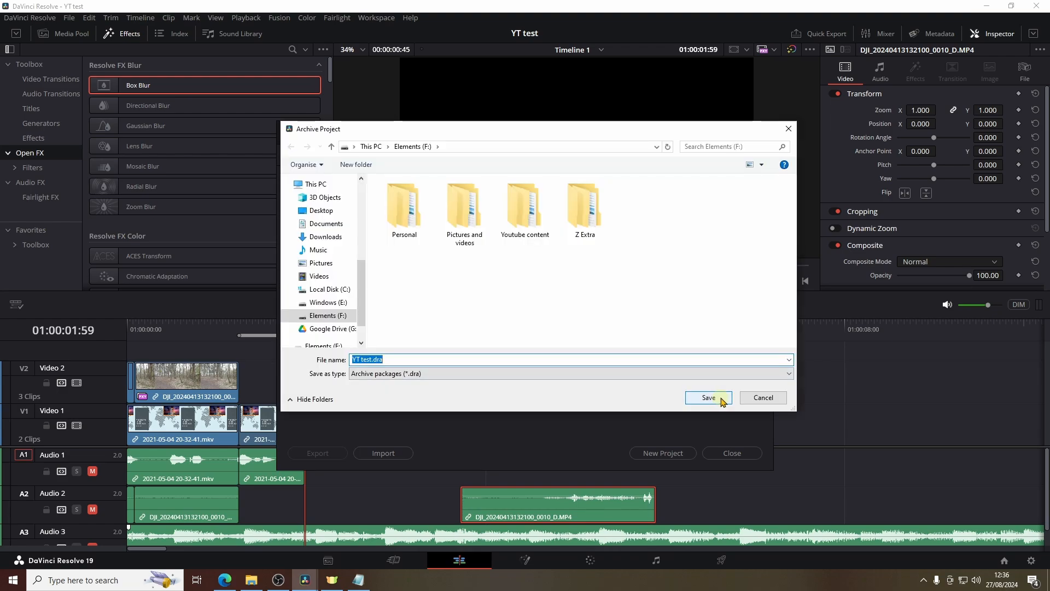
pyautogui.click(722, 399)
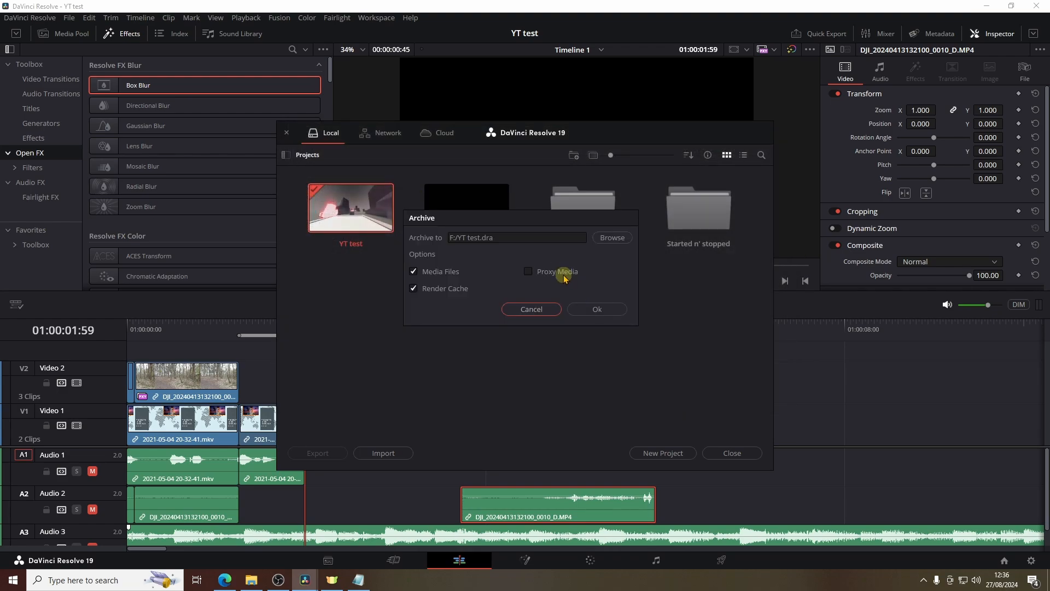
pyautogui.click(530, 272)
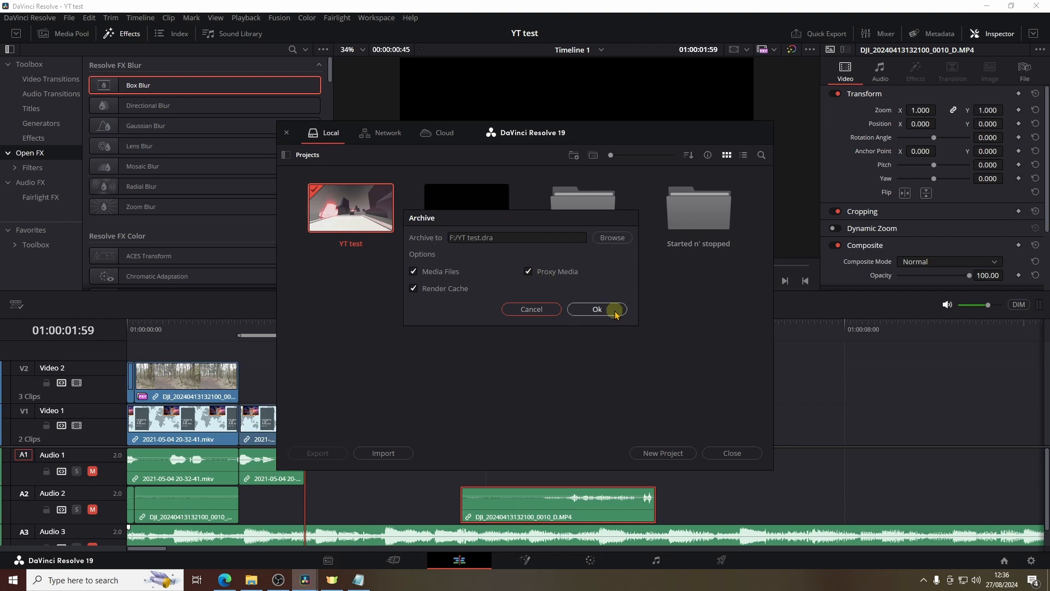
pyautogui.click(598, 309)
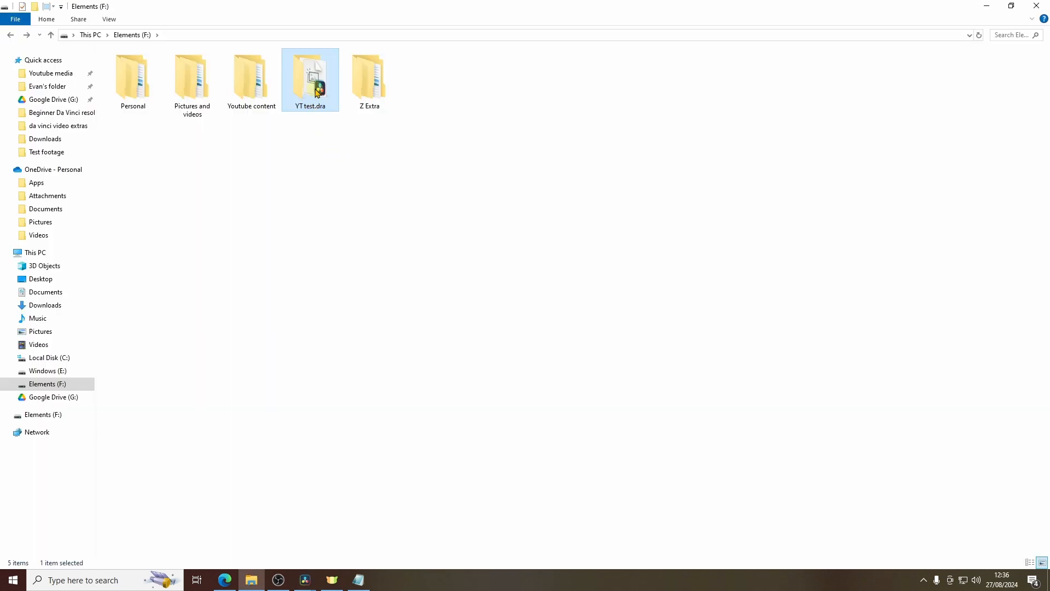
# Look inside the YT test.dra archive folder on Elements (F:) in File Explorer and pick its project.drp file
pyautogui.doubleClick(317, 92)
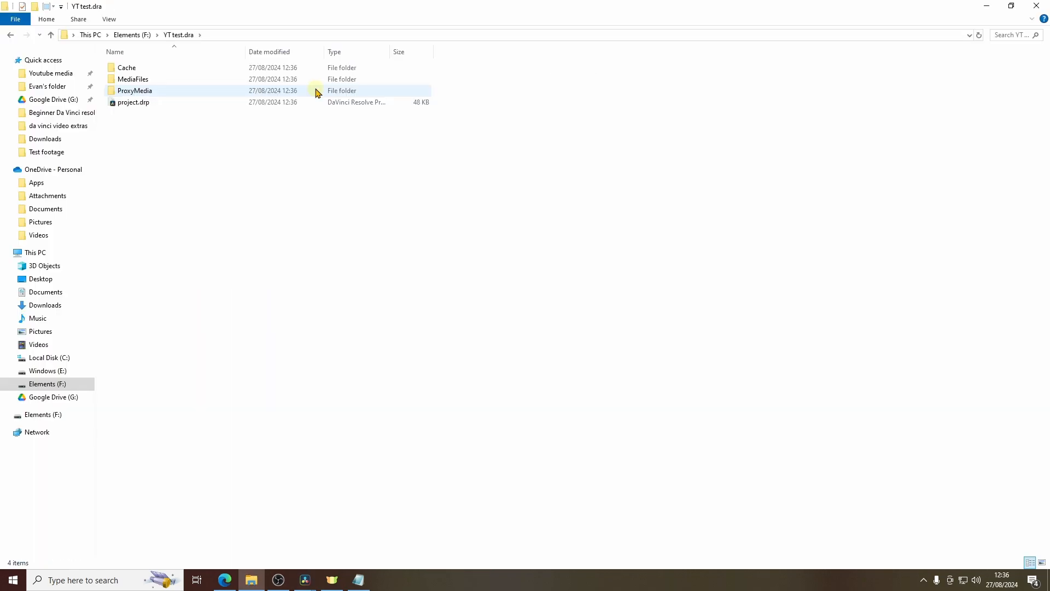
pyautogui.doubleClick(177, 109)
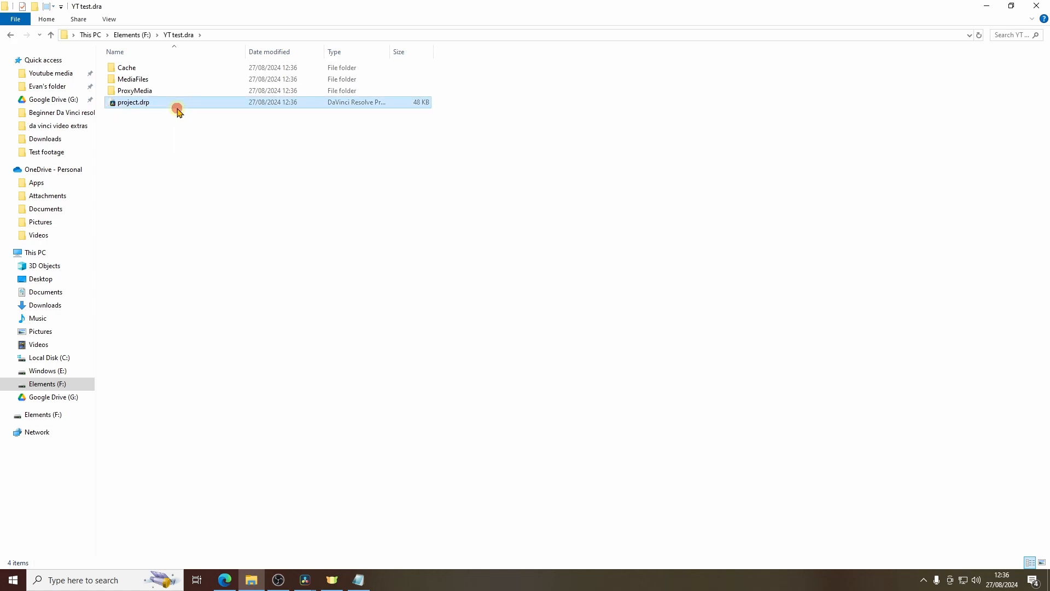